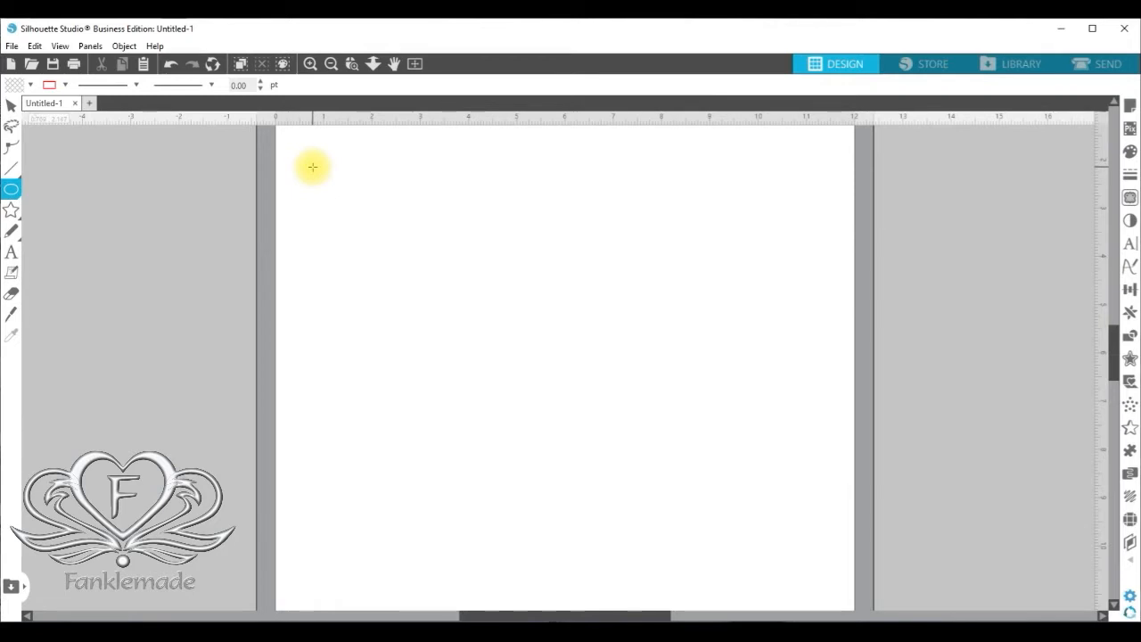
- Draw a circle about 0.6 in across near the page's upper left and a five-sided polygon about 2.7 in wide beside it
{"action": "mouse_move", "coordinate": [313, 167]}
{"action": "left_mouse_down"}
{"action": "mouse_move", "coordinate": [340, 205]}
{"action": "mouse_move", "coordinate": [318, 179]}
{"action": "left_mouse_up"}
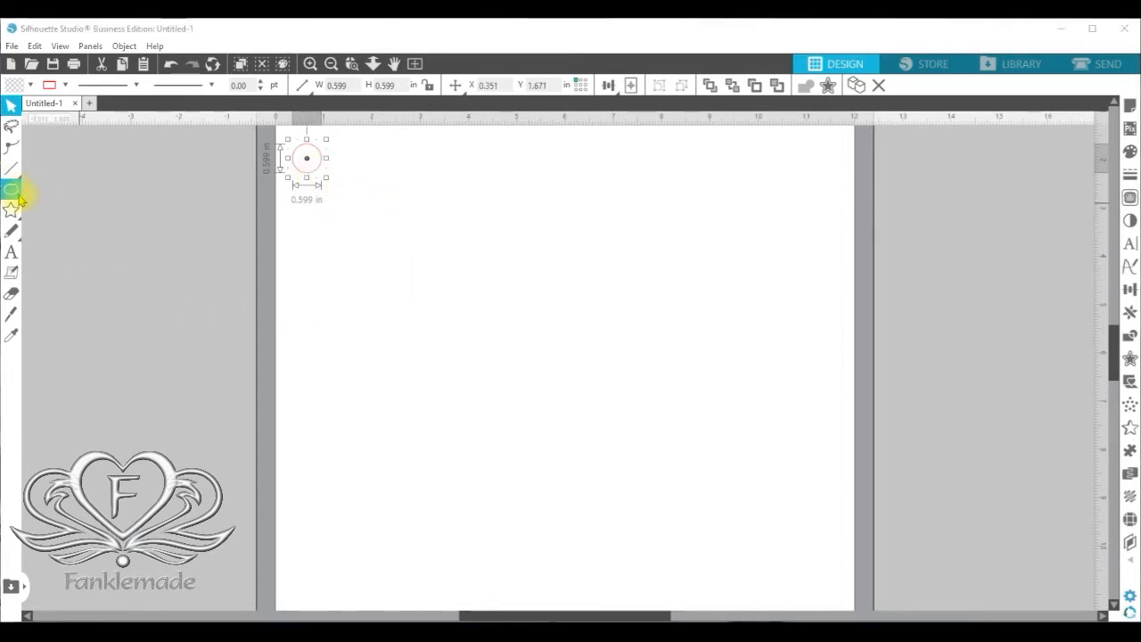
{"action": "mouse_move", "coordinate": [11, 189]}
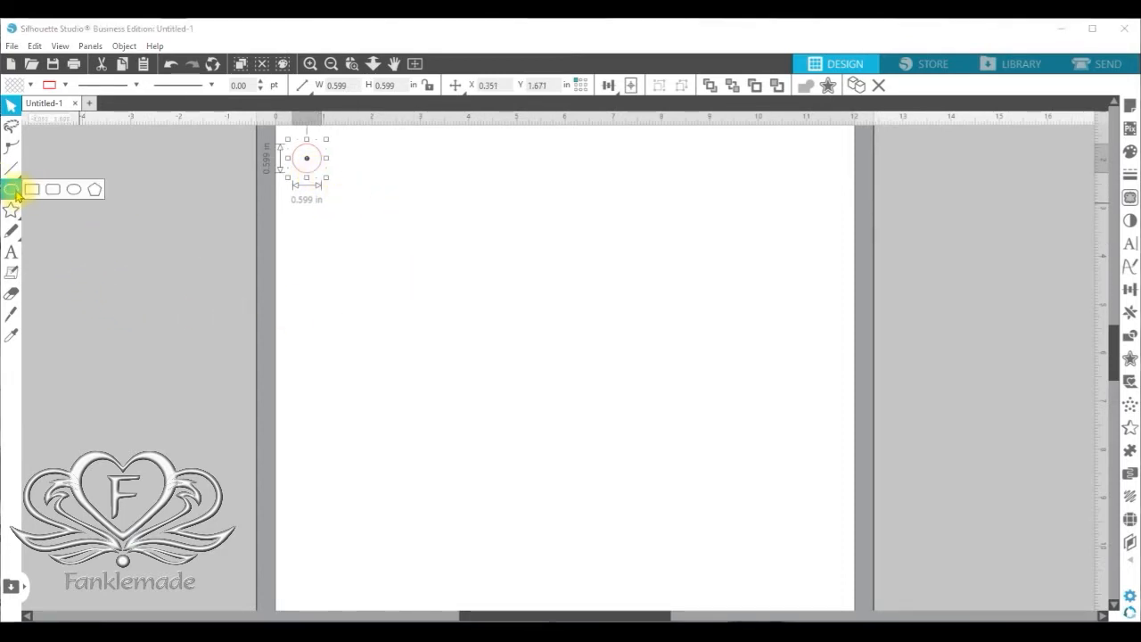
{"action": "left_click", "coordinate": [95, 191]}
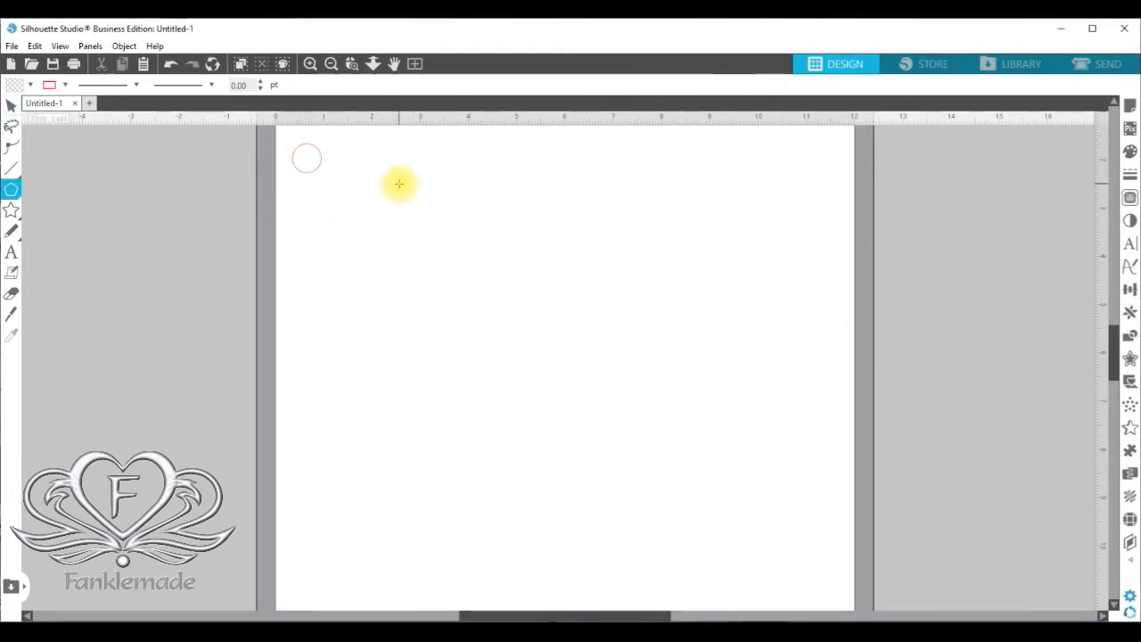
{"action": "mouse_move", "coordinate": [398, 184]}
{"action": "left_mouse_down"}
{"action": "mouse_move", "coordinate": [414, 223]}
{"action": "mouse_move", "coordinate": [512, 315]}
{"action": "mouse_move", "coordinate": [478, 254]}
{"action": "left_mouse_up"}
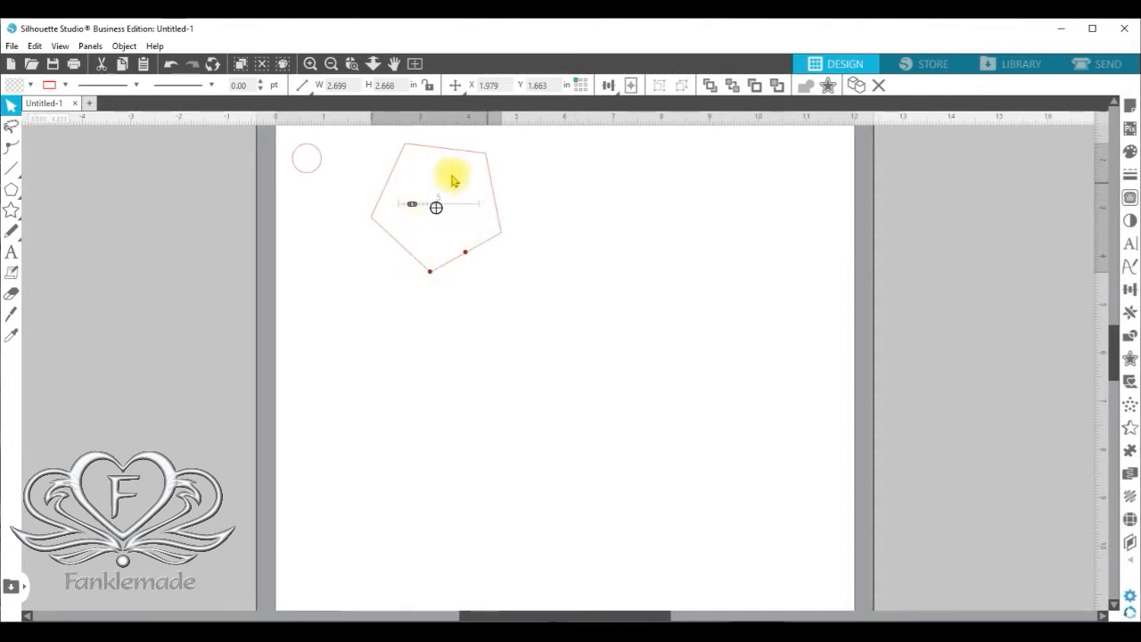
- Reduce the polygon to four sides and enlarge it to about 3.5 in wide
{"action": "mouse_move", "coordinate": [412, 205]}
{"action": "left_mouse_down"}
{"action": "mouse_move", "coordinate": [425, 207]}
{"action": "mouse_move", "coordinate": [409, 207]}
{"action": "left_mouse_up"}
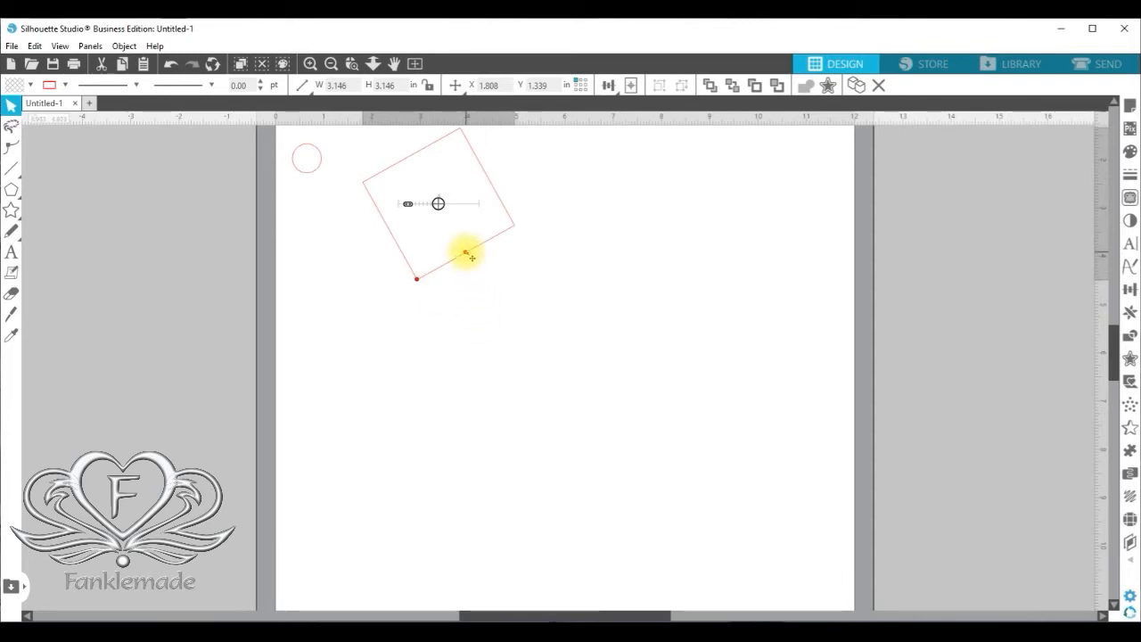
{"action": "left_click", "coordinate": [308, 64]}
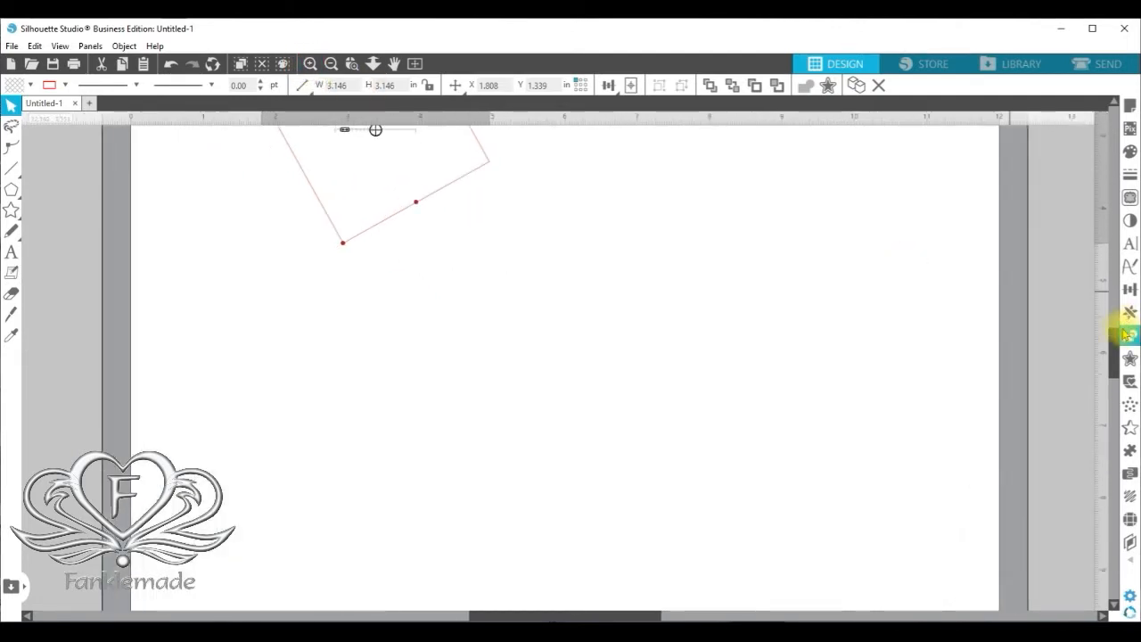
{"action": "scroll", "coordinate": [1114, 322], "scroll_direction": "up", "scroll_amount": 3}
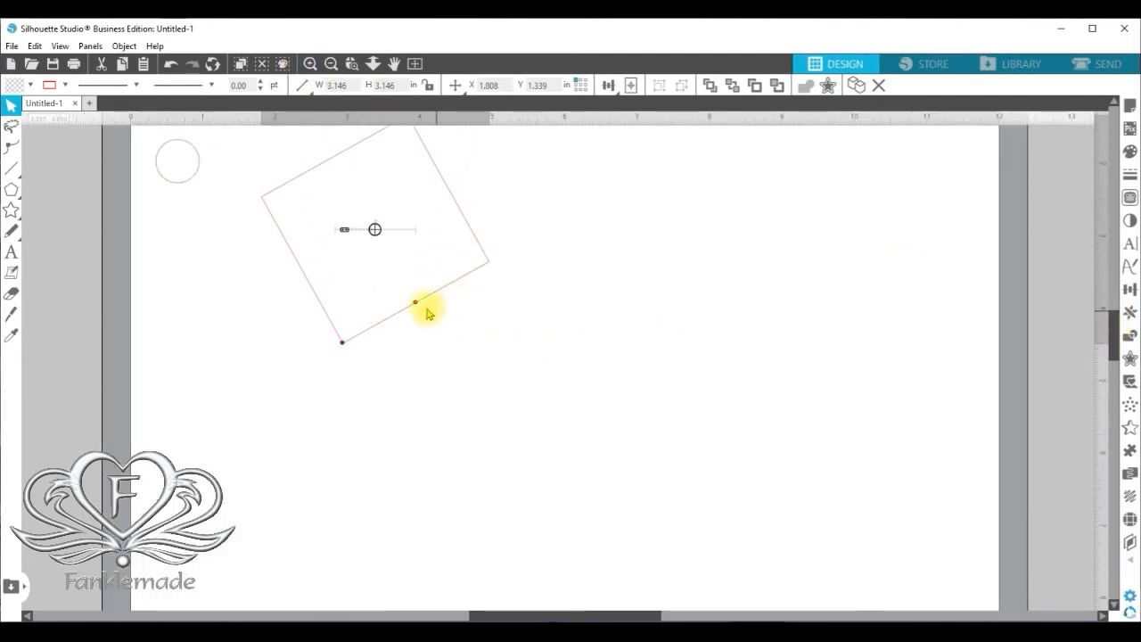
{"action": "mouse_move", "coordinate": [417, 305]}
{"action": "left_mouse_down"}
{"action": "mouse_move", "coordinate": [443, 324]}
{"action": "mouse_move", "coordinate": [369, 323]}
{"action": "mouse_move", "coordinate": [429, 312]}
{"action": "left_mouse_up"}
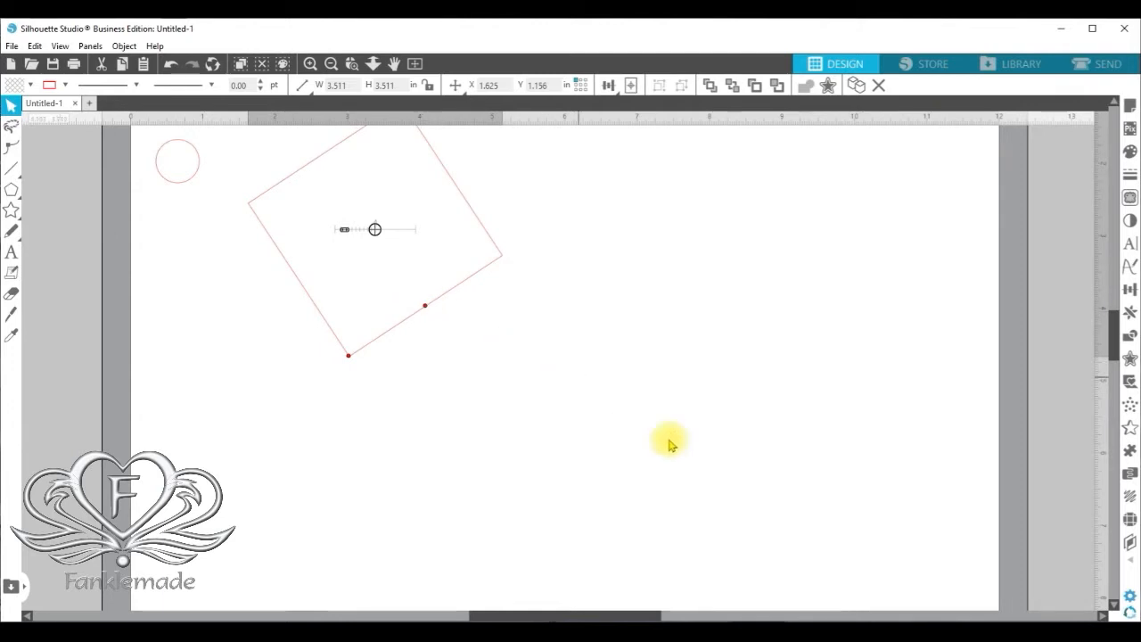
- Move the four-sided polygon down the page and rotate it into an upright diamond standing on one corner
{"action": "left_click_drag", "start_coordinate": [606, 615], "coordinate": [562, 615]}
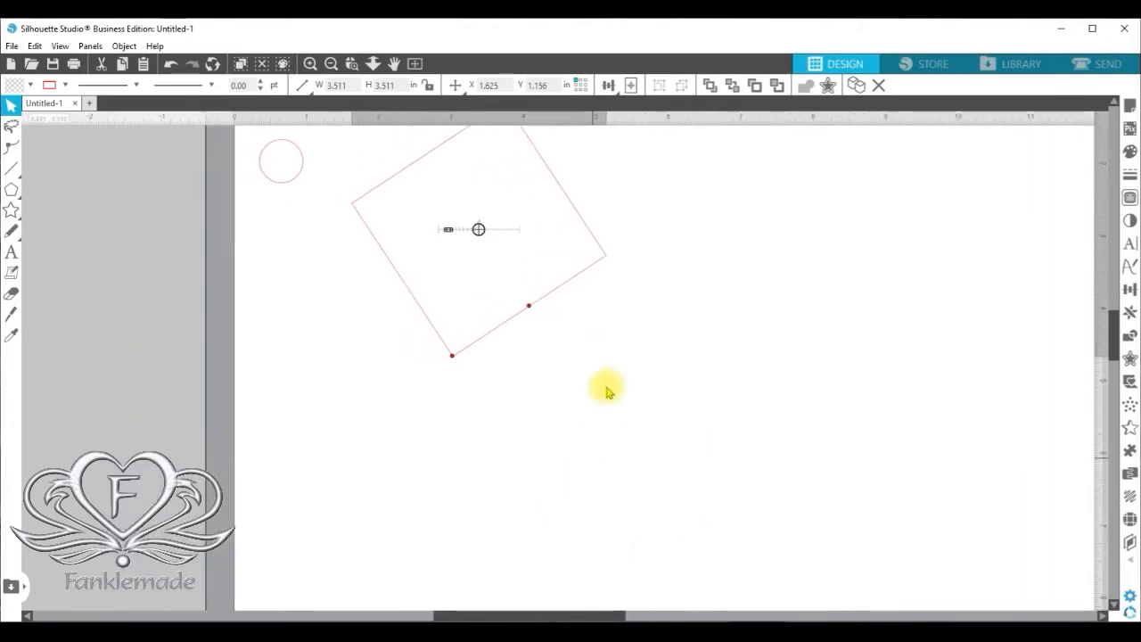
{"action": "left_click_drag", "start_coordinate": [562, 294], "coordinate": [568, 365]}
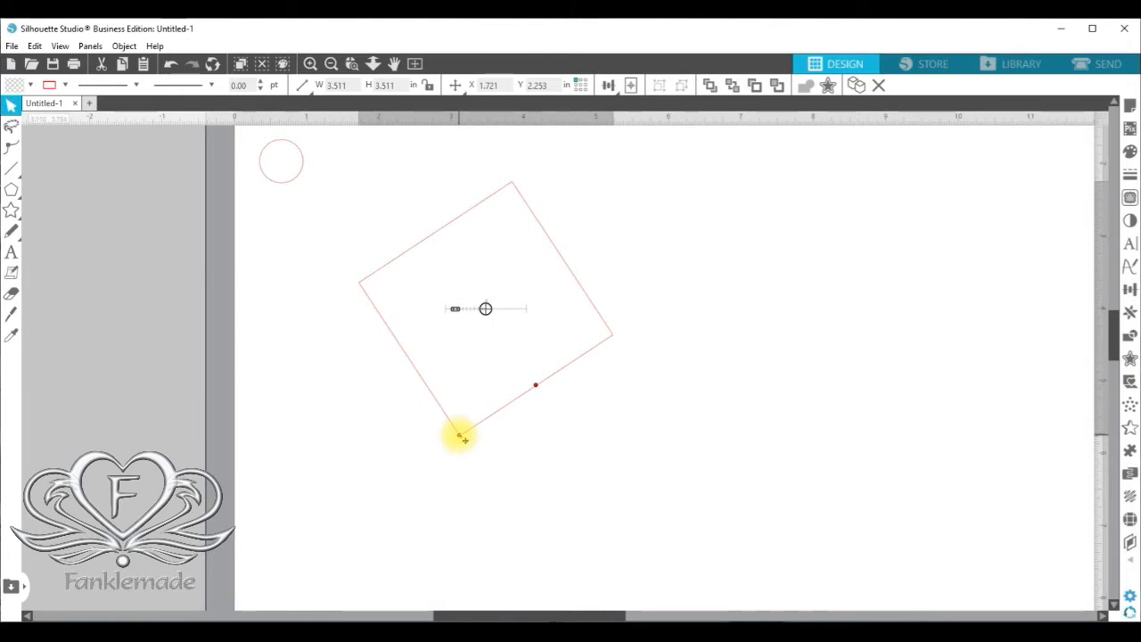
{"action": "left_click_drag", "start_coordinate": [459, 436], "coordinate": [459, 436]}
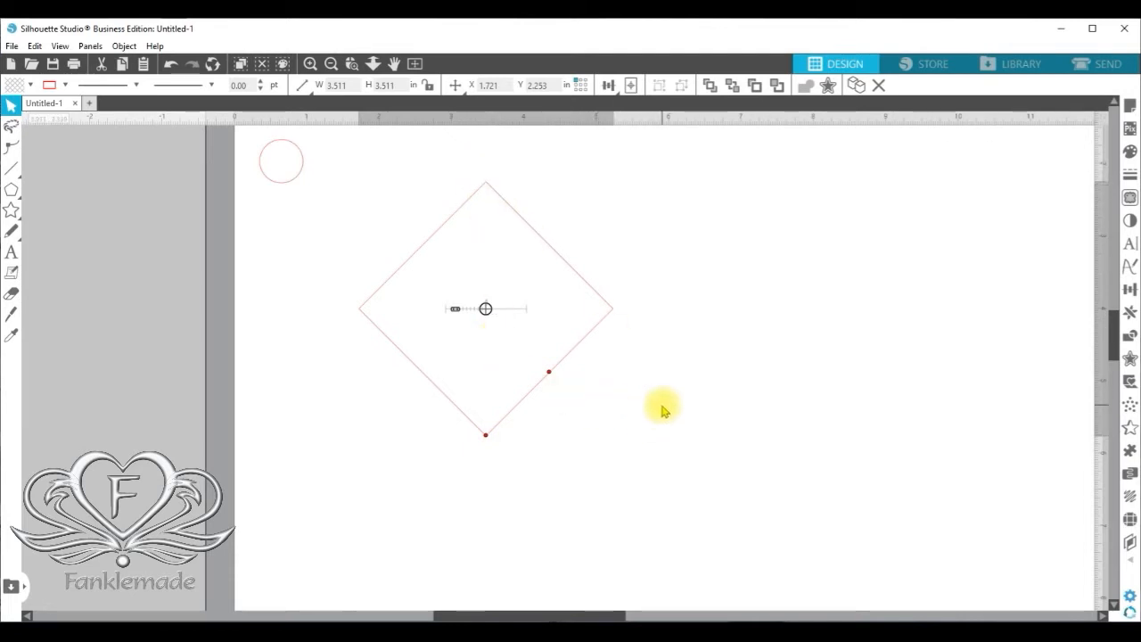
{"action": "left_click", "coordinate": [634, 426]}
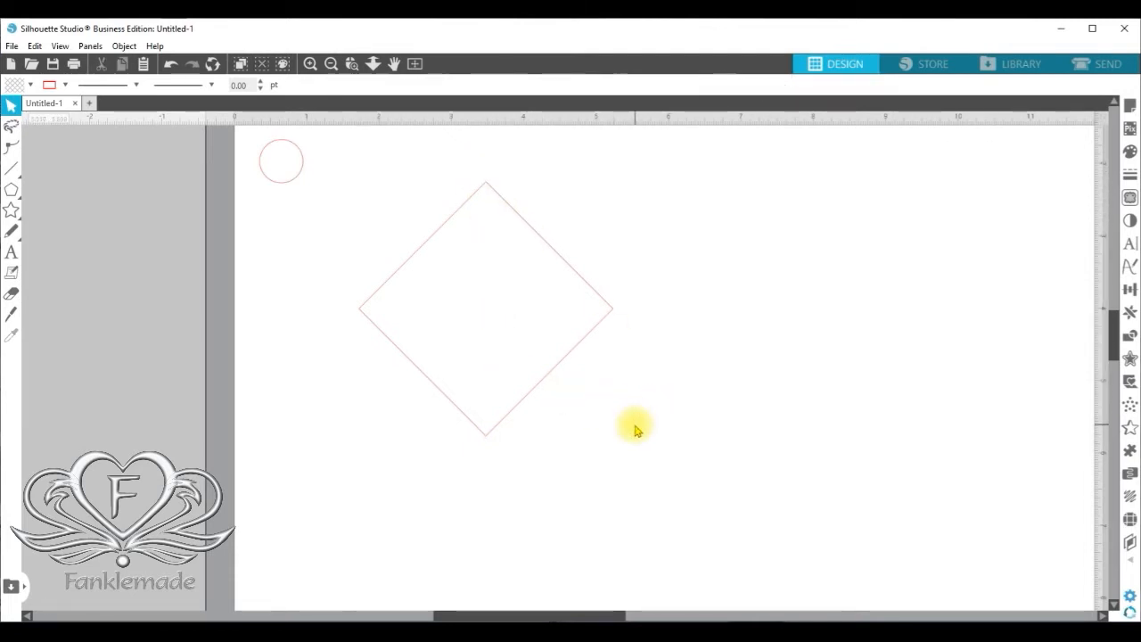
- Convert the diamond polygon to a path
{"action": "left_click", "coordinate": [420, 254]}
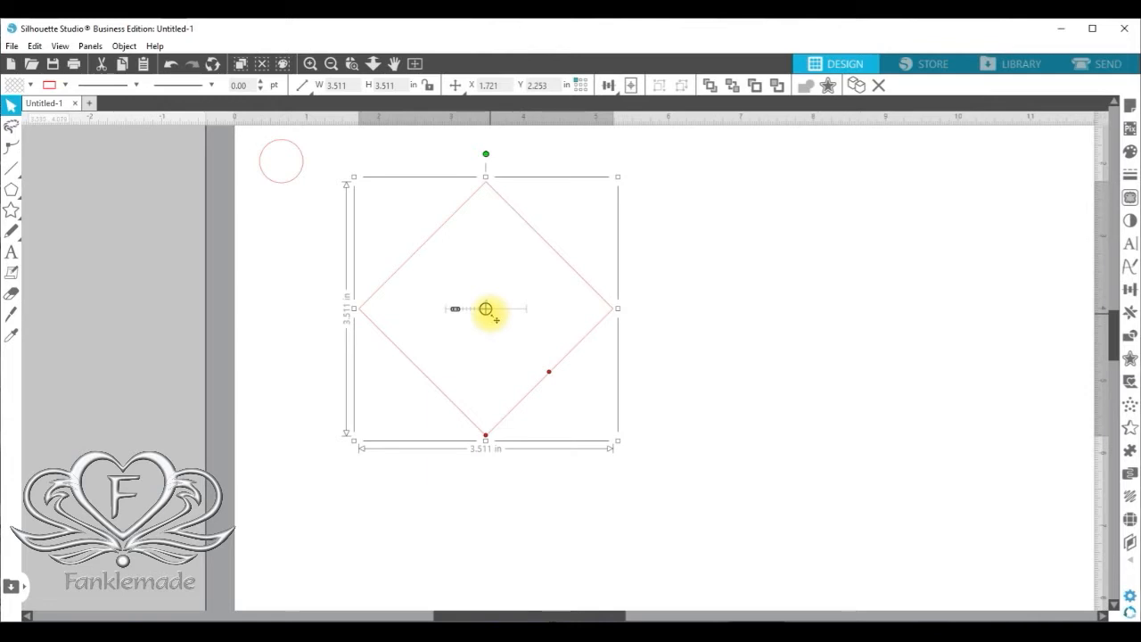
{"action": "right_click", "coordinate": [584, 348]}
{"action": "right_click", "coordinate": [577, 344]}
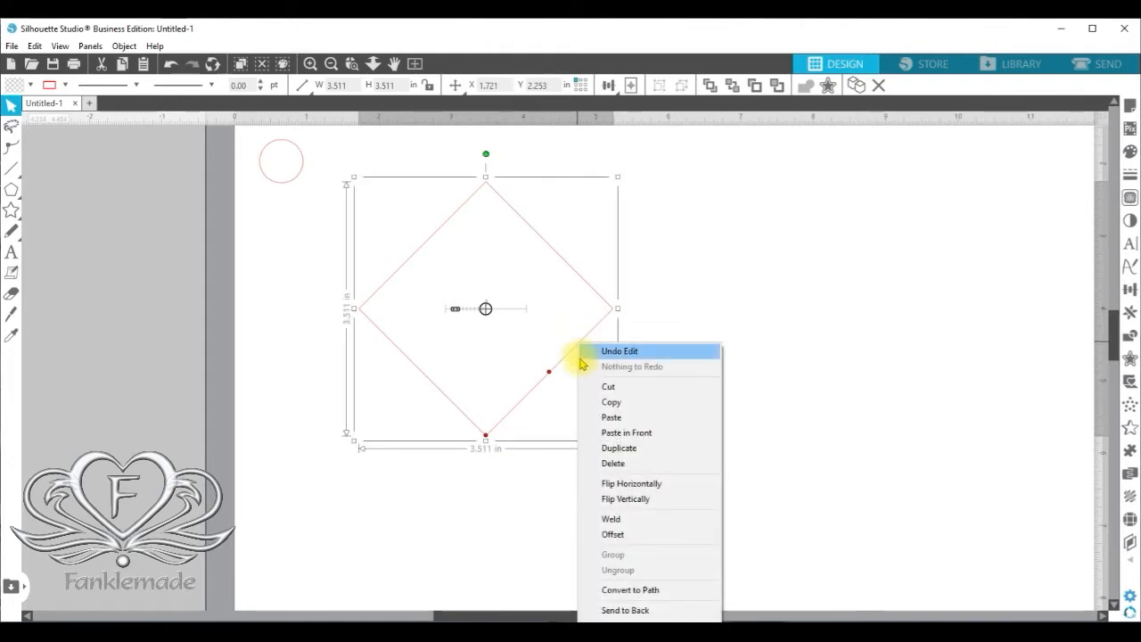
{"action": "left_click", "coordinate": [651, 591]}
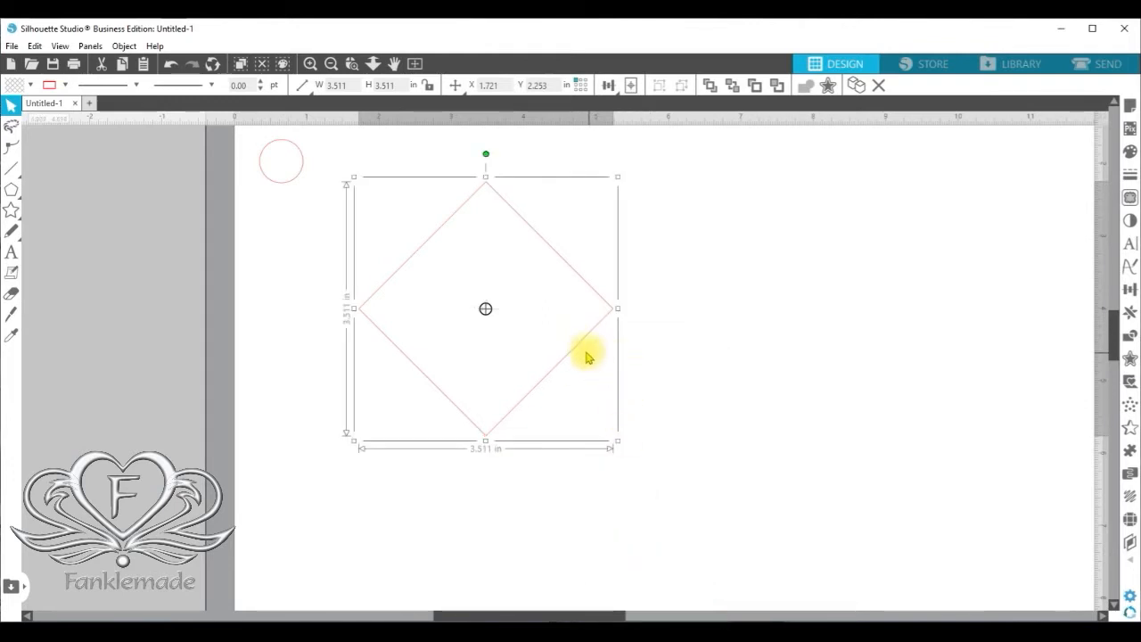
- Move the circle and the diamond off the page into the empty area left of the cutting mat
{"action": "left_click_drag", "start_coordinate": [581, 354], "coordinate": [565, 307]}
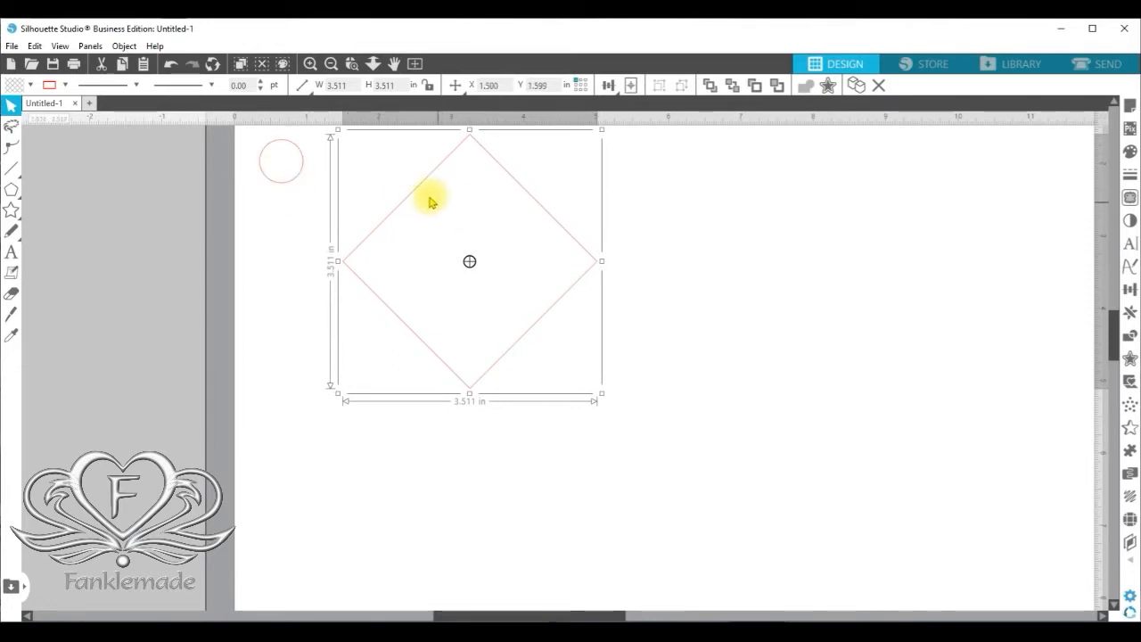
{"action": "left_click_drag", "start_coordinate": [1116, 326], "coordinate": [1115, 301]}
{"action": "left_click_drag", "start_coordinate": [545, 375], "coordinate": [533, 300]}
{"action": "left_click_drag", "start_coordinate": [207, 213], "coordinate": [181, 278]}
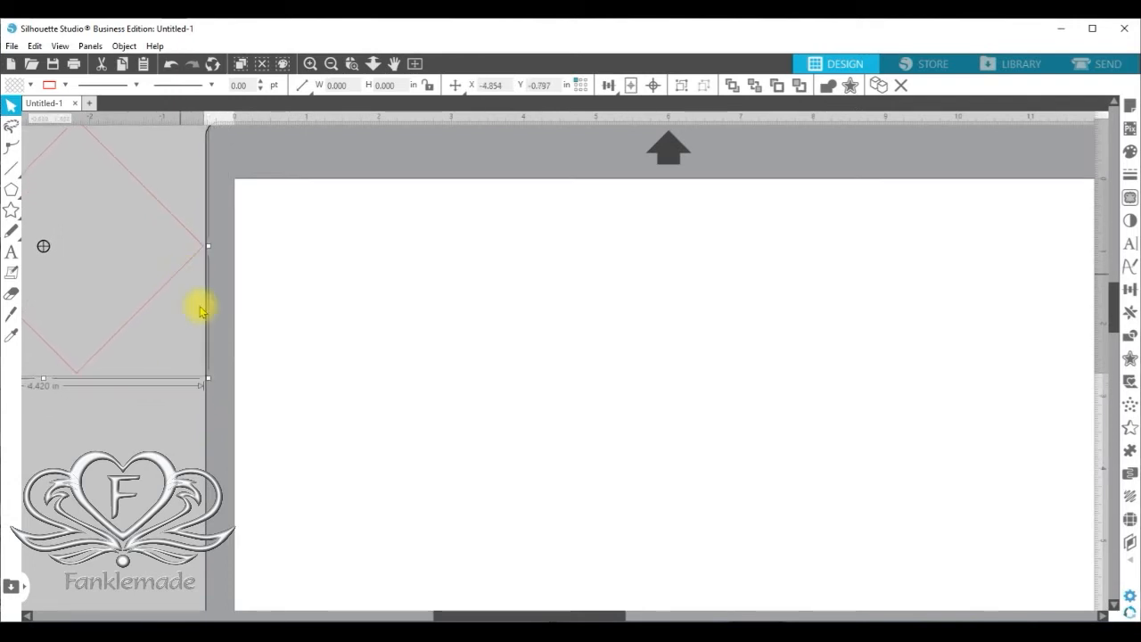
- Copy only the diamond beside the mat and paste a duplicate of it
{"action": "left_click", "coordinate": [149, 318]}
{"action": "left_click", "coordinate": [148, 314]}
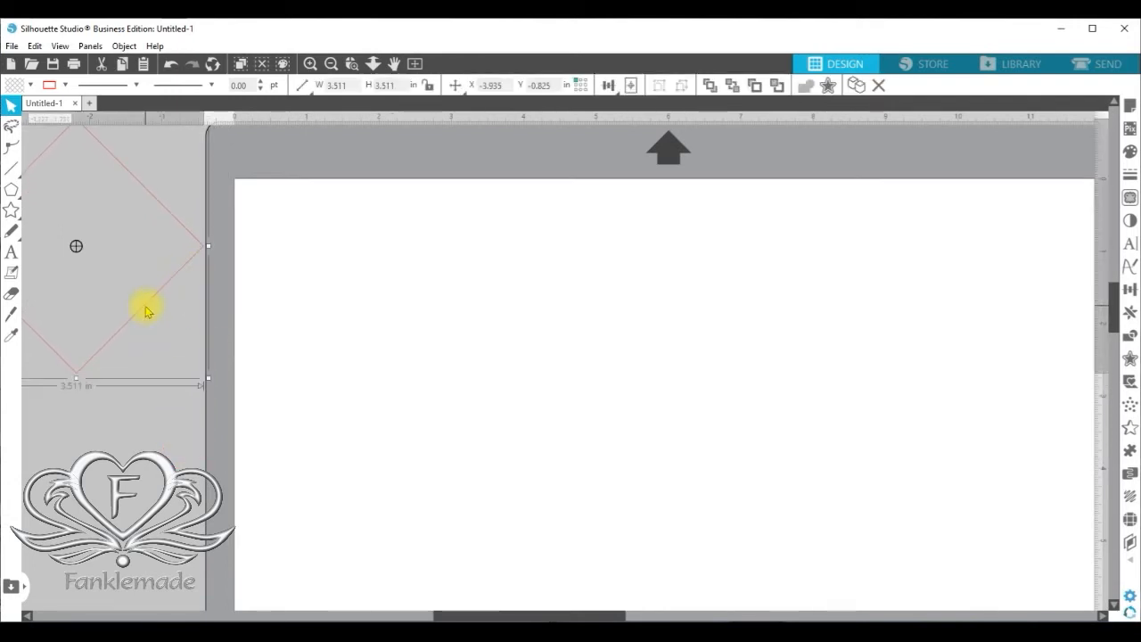
{"action": "right_click", "coordinate": [147, 311]}
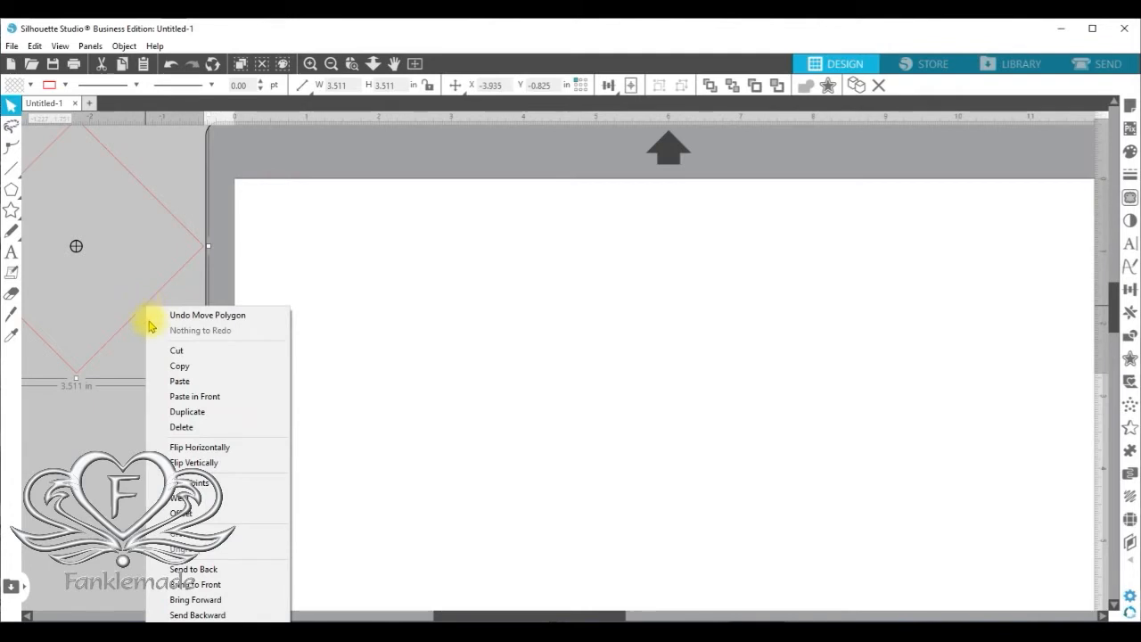
{"action": "left_click", "coordinate": [222, 367]}
{"action": "right_click", "coordinate": [157, 304]}
{"action": "left_click", "coordinate": [190, 378]}
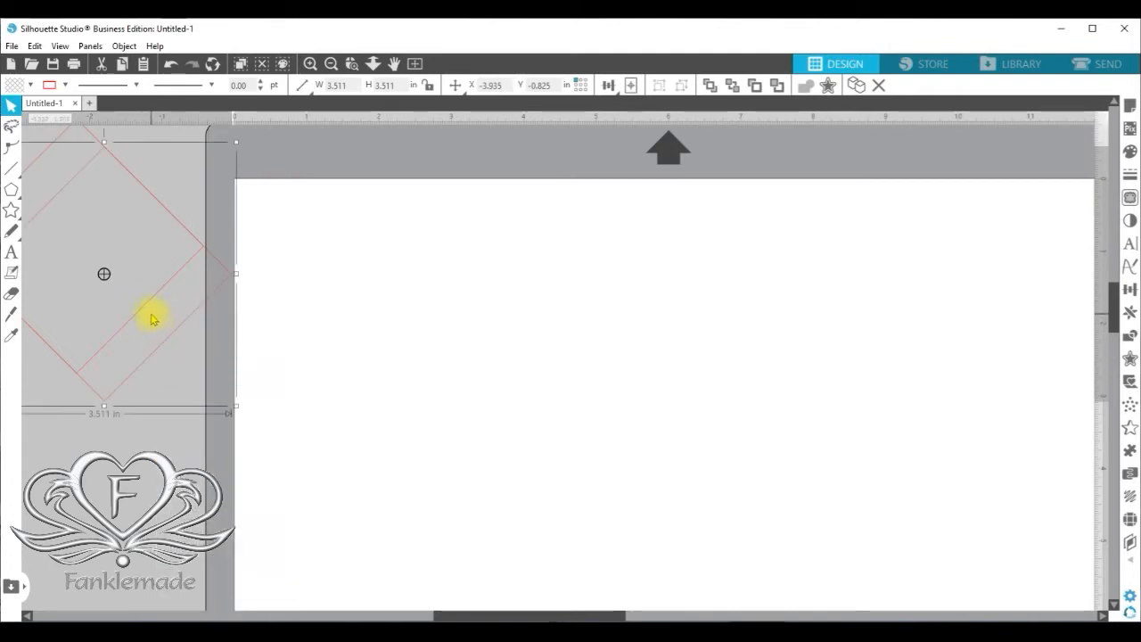
- Move the pasted diamond onto the page's upper left area and narrow it to about 1.15 in wide at full height
{"action": "left_click_drag", "start_coordinate": [163, 342], "coordinate": [487, 416]}
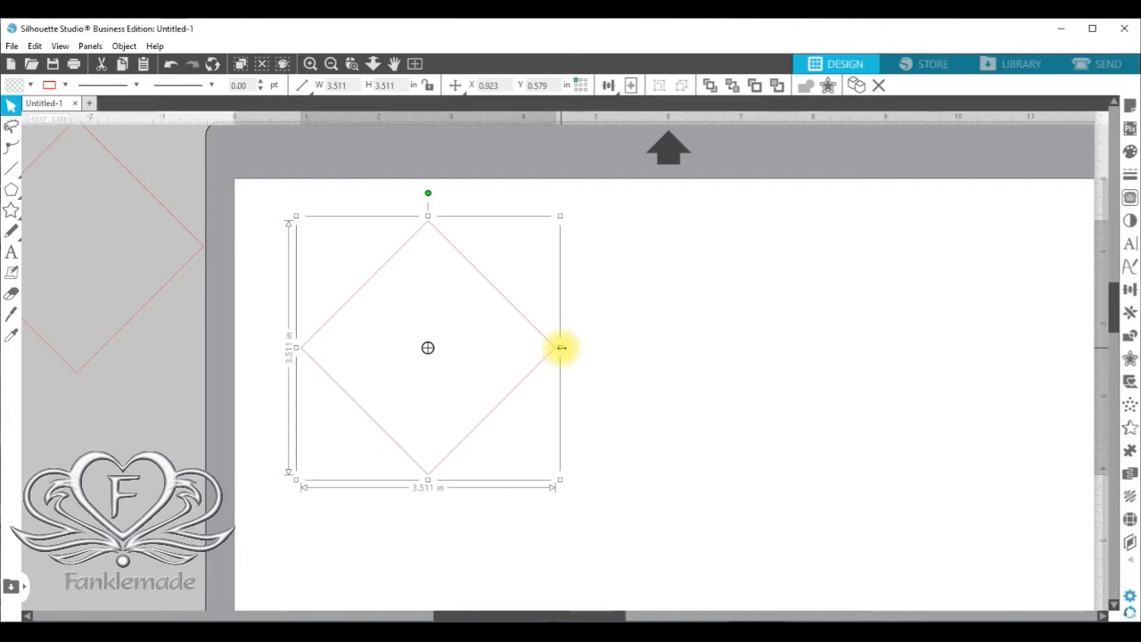
{"action": "left_click_drag", "start_coordinate": [560, 349], "coordinate": [547, 378]}
{"action": "left_click", "coordinate": [634, 359]}
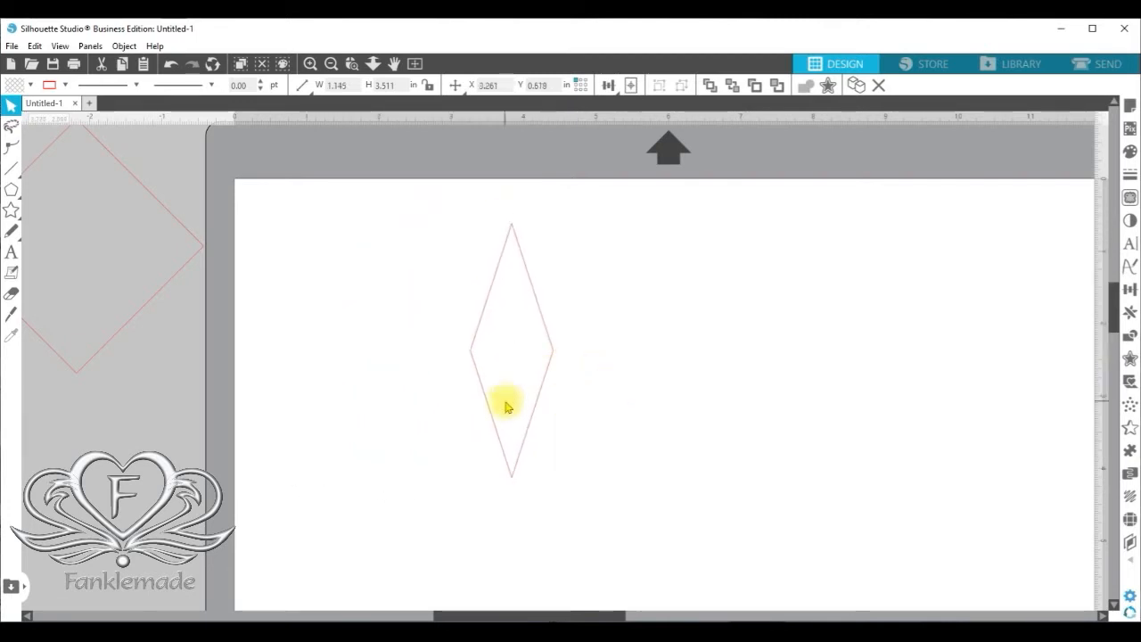
- Copy and paste the narrow diamond, and park the duplicate off the page below the circle
{"action": "left_click", "coordinate": [541, 401]}
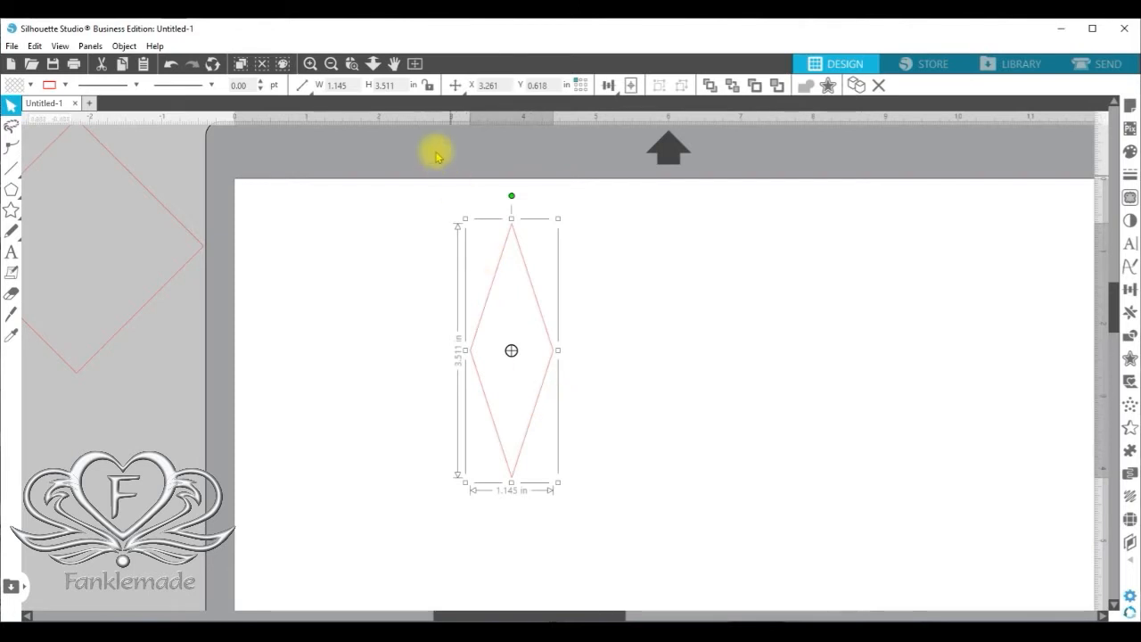
{"action": "left_click", "coordinate": [331, 63]}
{"action": "left_click", "coordinate": [331, 63]}
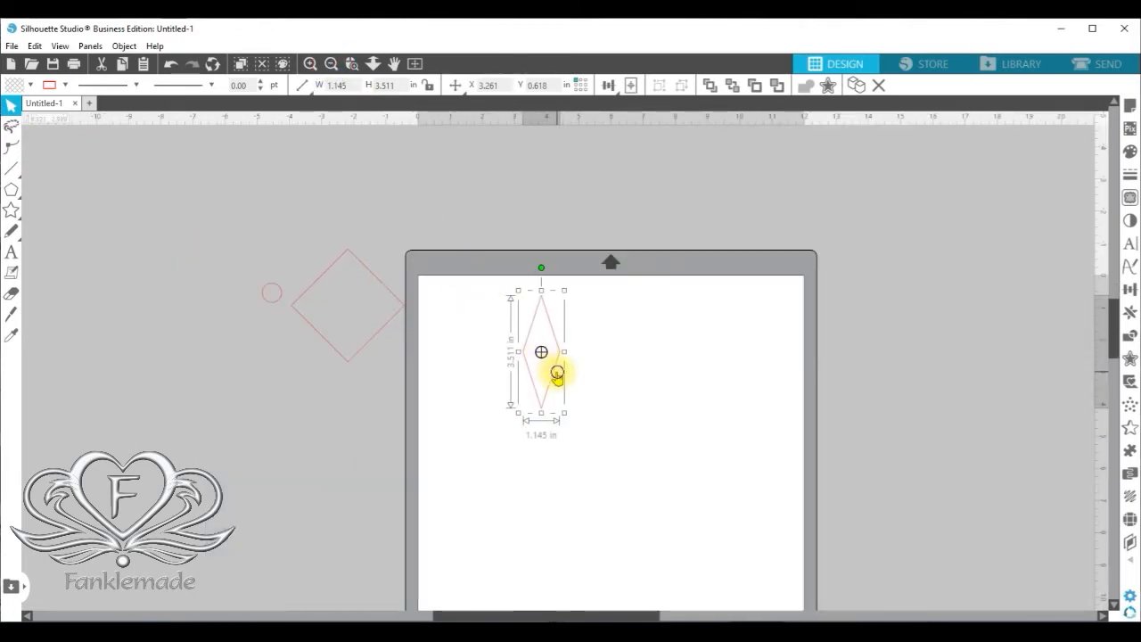
{"action": "right_click", "coordinate": [557, 374]}
{"action": "left_click", "coordinate": [637, 79]}
{"action": "right_click", "coordinate": [562, 378]}
{"action": "left_click", "coordinate": [664, 96]}
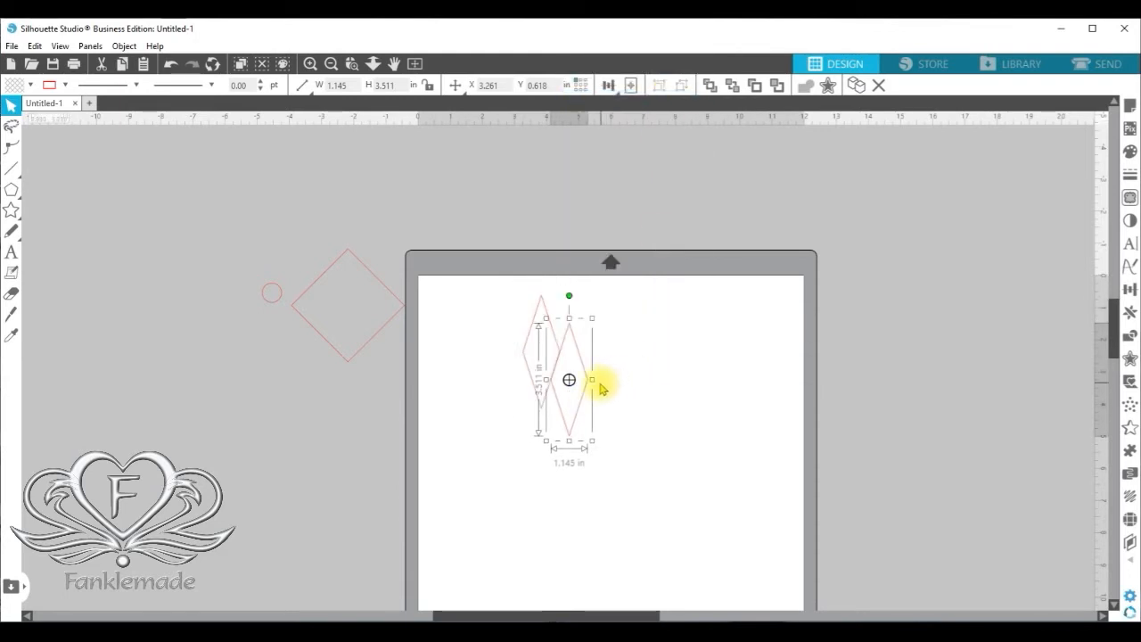
{"action": "left_click_drag", "start_coordinate": [589, 396], "coordinate": [296, 428]}
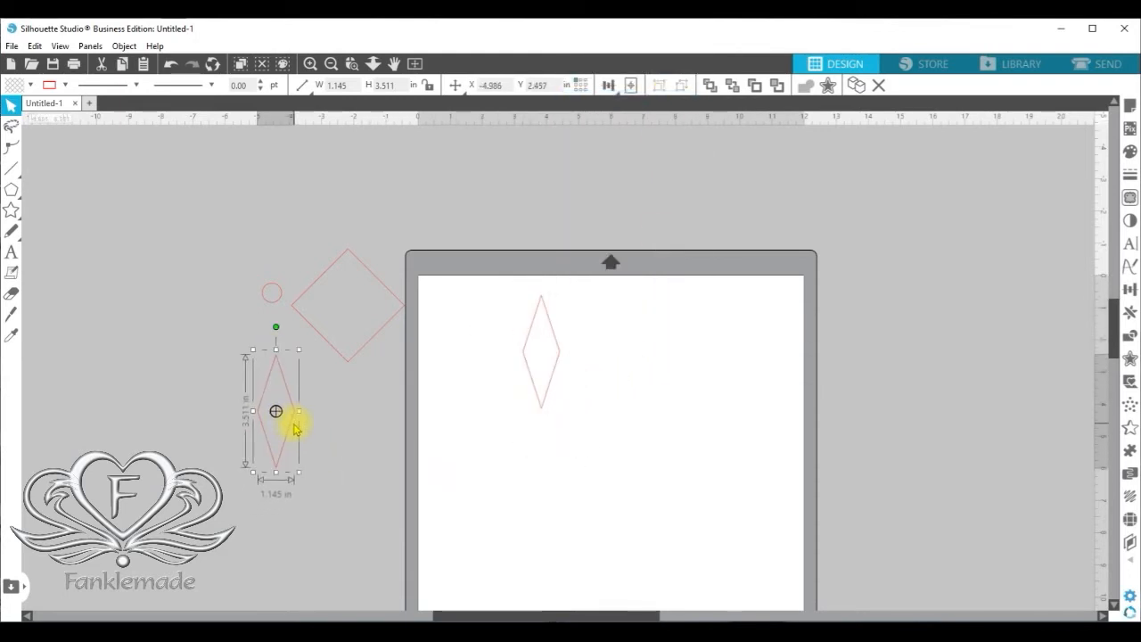
- Duplicate the narrow diamond on the page by copy and paste, and place the duplicate directly to its right
{"action": "left_click", "coordinate": [557, 376]}
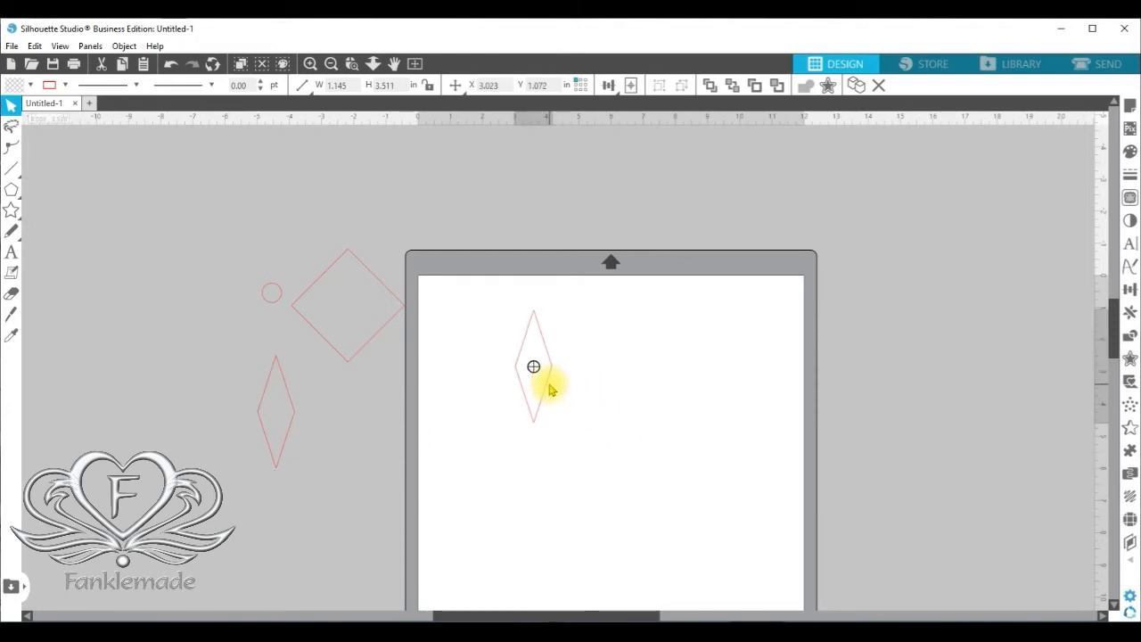
{"action": "left_click", "coordinate": [309, 63]}
{"action": "left_click_drag", "start_coordinate": [528, 338], "coordinate": [512, 324]}
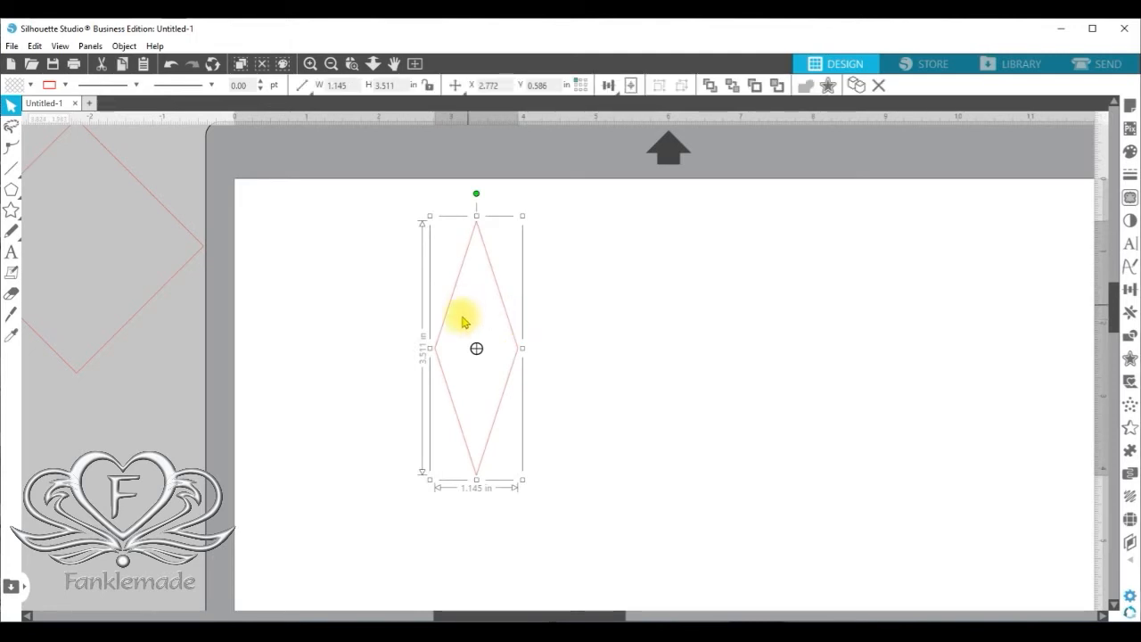
{"action": "right_click", "coordinate": [513, 375]}
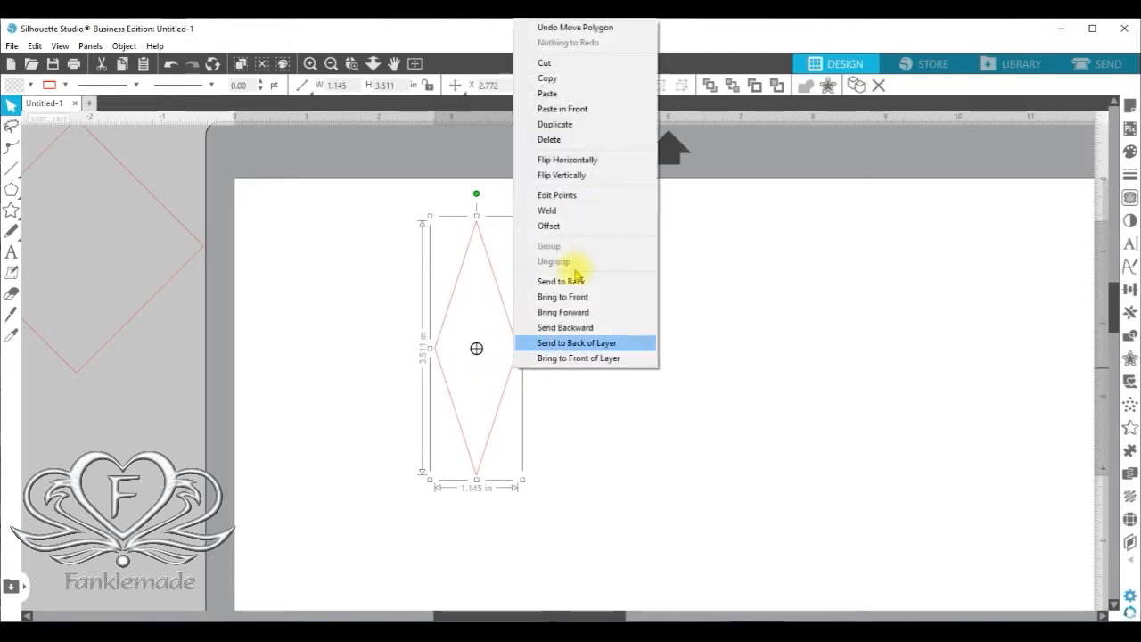
{"action": "left_click", "coordinate": [619, 79]}
{"action": "right_click", "coordinate": [532, 354]}
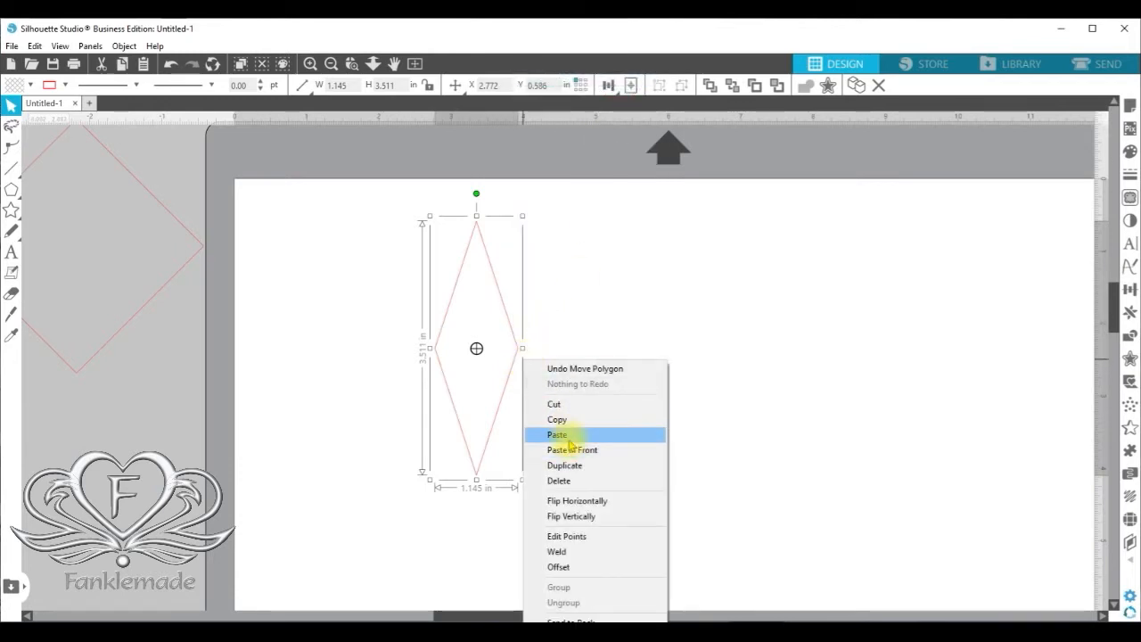
{"action": "left_click", "coordinate": [573, 435]}
{"action": "left_click_drag", "start_coordinate": [543, 390], "coordinate": [626, 353]}
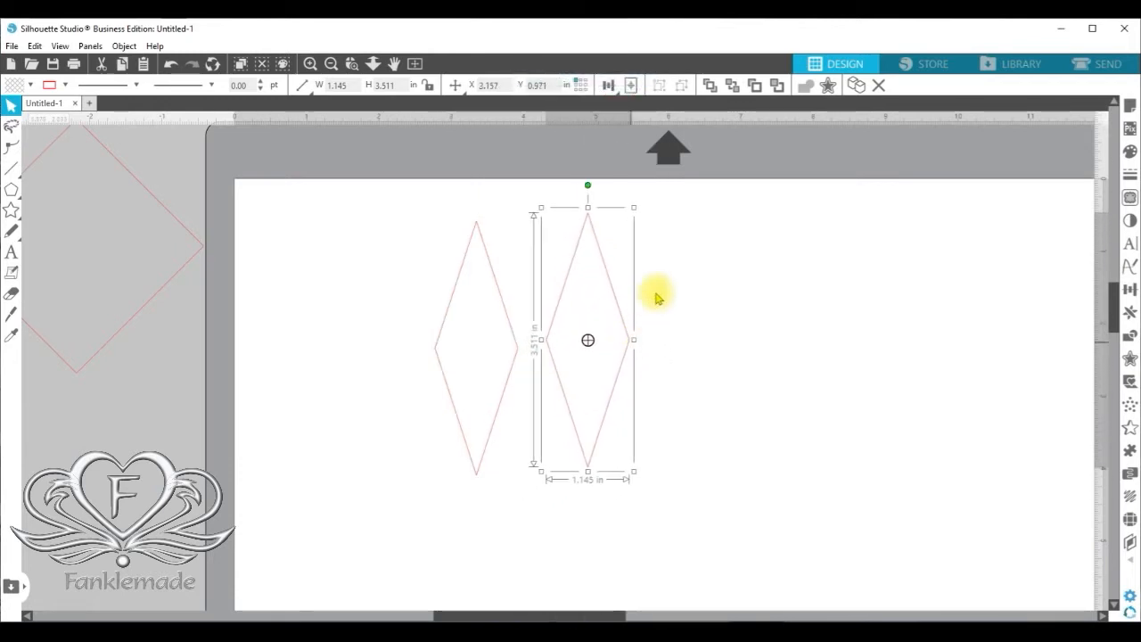
- Shrink the duplicate into a small diamond centred inside the first narrow diamond, and move the pair toward the page's left edge
{"action": "left_click_drag", "start_coordinate": [635, 206], "coordinate": [484, 337]}
{"action": "left_click", "coordinate": [400, 183]}
{"action": "left_click_drag", "start_coordinate": [400, 184], "coordinate": [553, 461]}
{"action": "left_click_drag", "start_coordinate": [513, 384], "coordinate": [402, 364]}
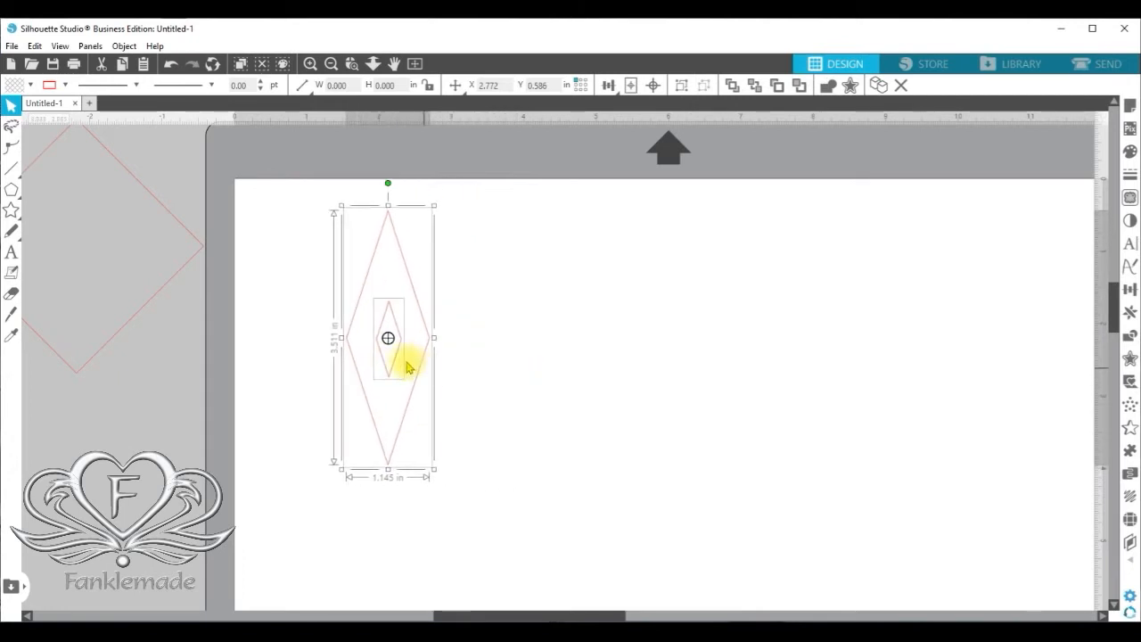
{"action": "left_click", "coordinate": [509, 377]}
- Copy and paste the outer narrow diamond, and place the duplicate well to the right of the nested pair
{"action": "left_click", "coordinate": [400, 360]}
{"action": "right_click", "coordinate": [401, 355]}
{"action": "left_click", "coordinate": [462, 414]}
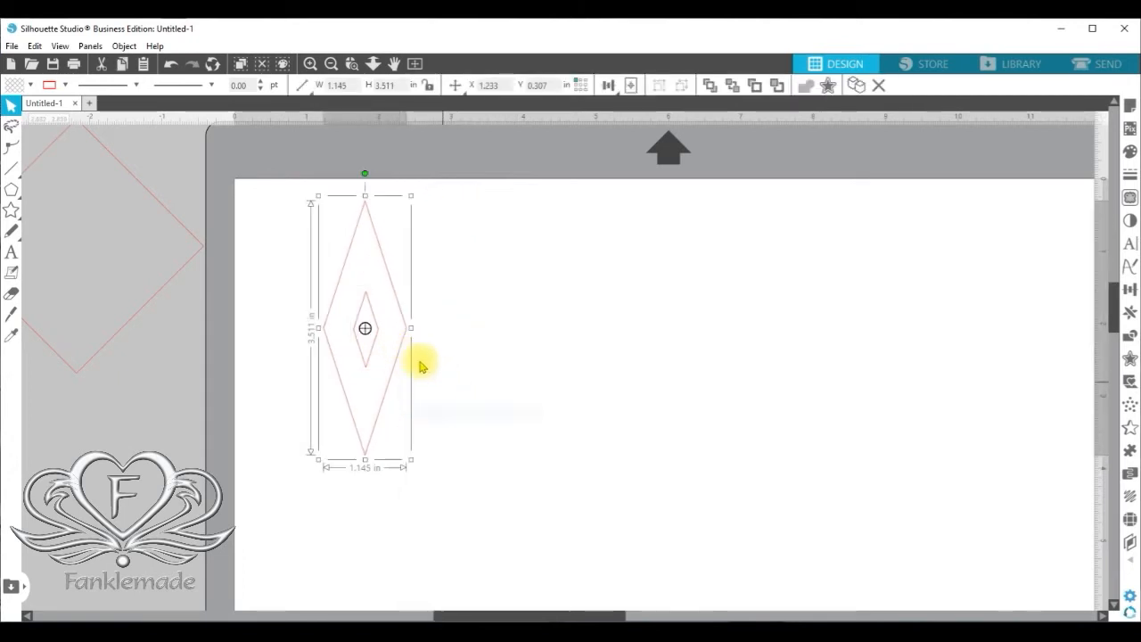
{"action": "right_click", "coordinate": [405, 356]}
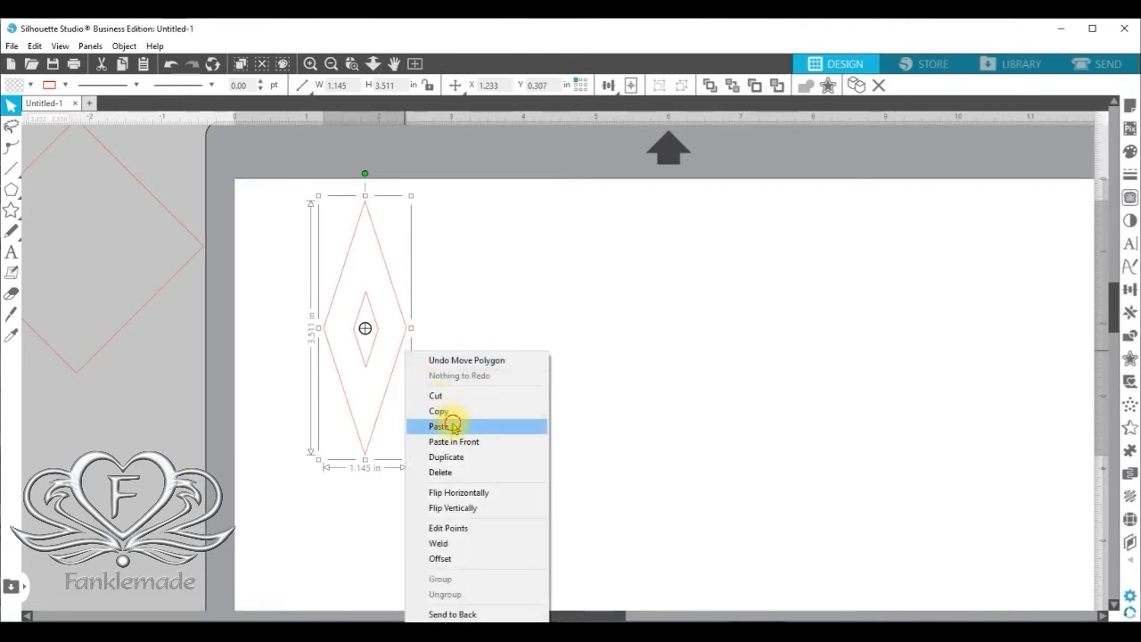
{"action": "left_click", "coordinate": [438, 425]}
{"action": "left_click_drag", "start_coordinate": [429, 375], "coordinate": [737, 359]}
- Centre the two nested narrow diamonds on each other, make them a compound path, and shift the shape slightly to the right
{"action": "left_click_drag", "start_coordinate": [288, 175], "coordinate": [462, 465]}
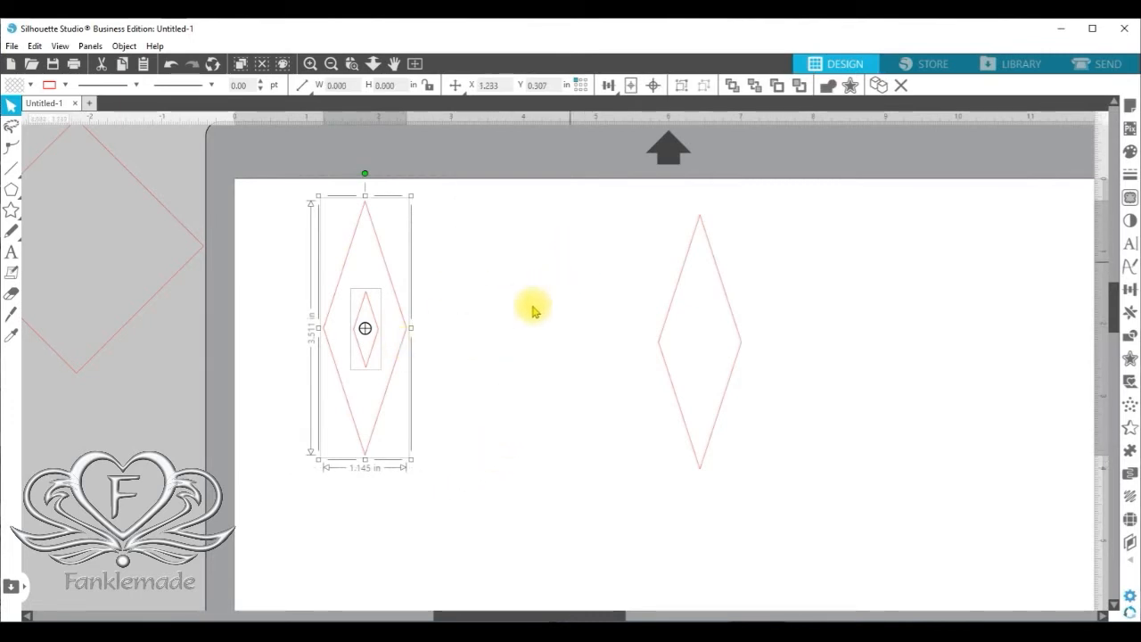
{"action": "left_click", "coordinate": [655, 87]}
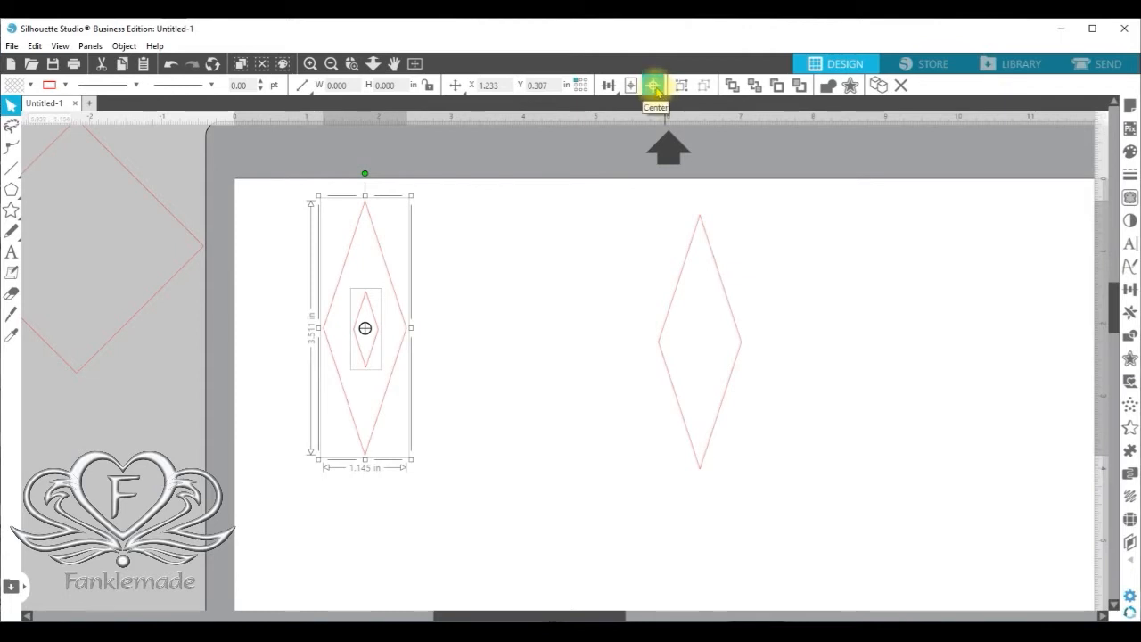
{"action": "right_click", "coordinate": [400, 354]}
{"action": "left_click", "coordinate": [502, 604]}
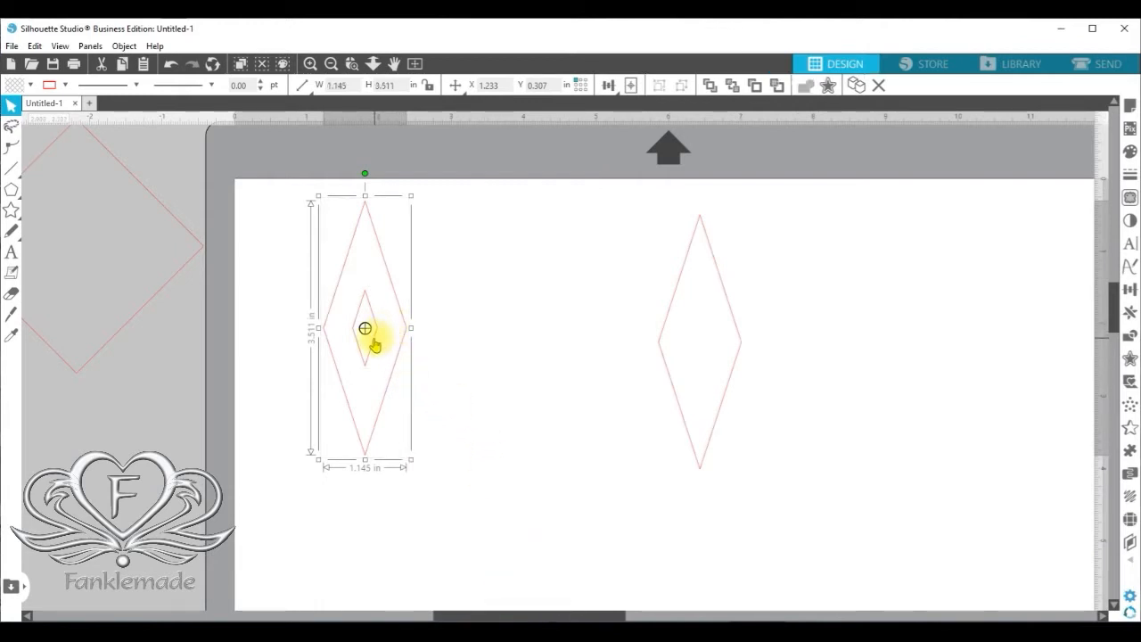
{"action": "left_click_drag", "start_coordinate": [398, 357], "coordinate": [424, 356]}
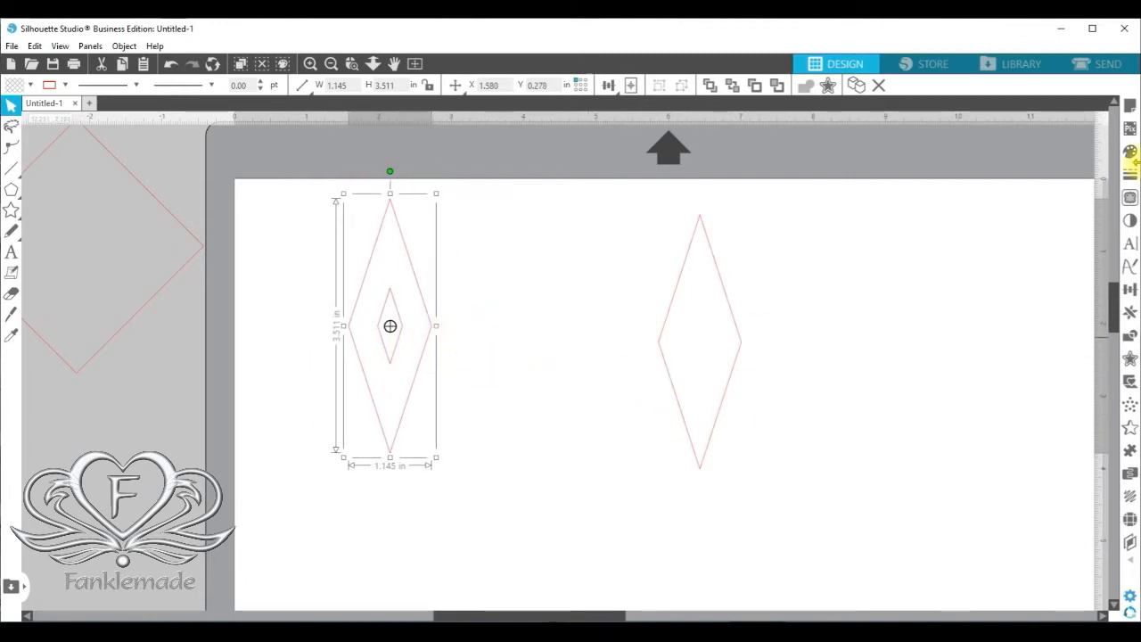
- Fill the nested diamond compound shape with light blue and move it slightly right and down on the page
{"action": "left_click", "coordinate": [1133, 153]}
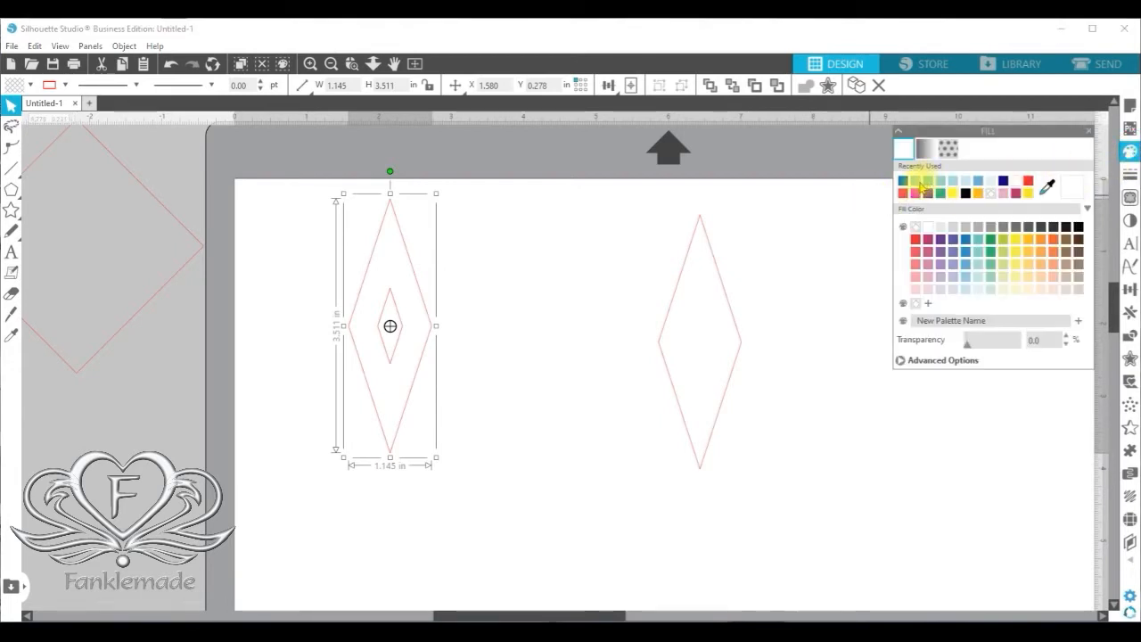
{"action": "left_click", "coordinate": [918, 184]}
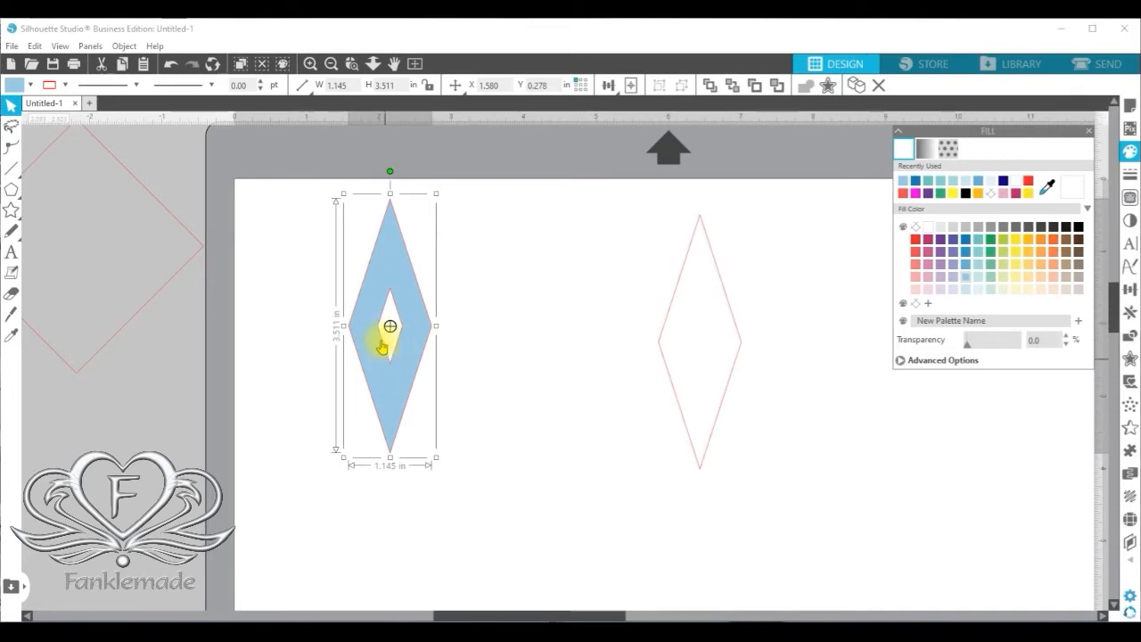
{"action": "left_click", "coordinate": [509, 356]}
{"action": "left_click_drag", "start_coordinate": [408, 357], "coordinate": [425, 368]}
{"action": "left_click", "coordinate": [369, 222]}
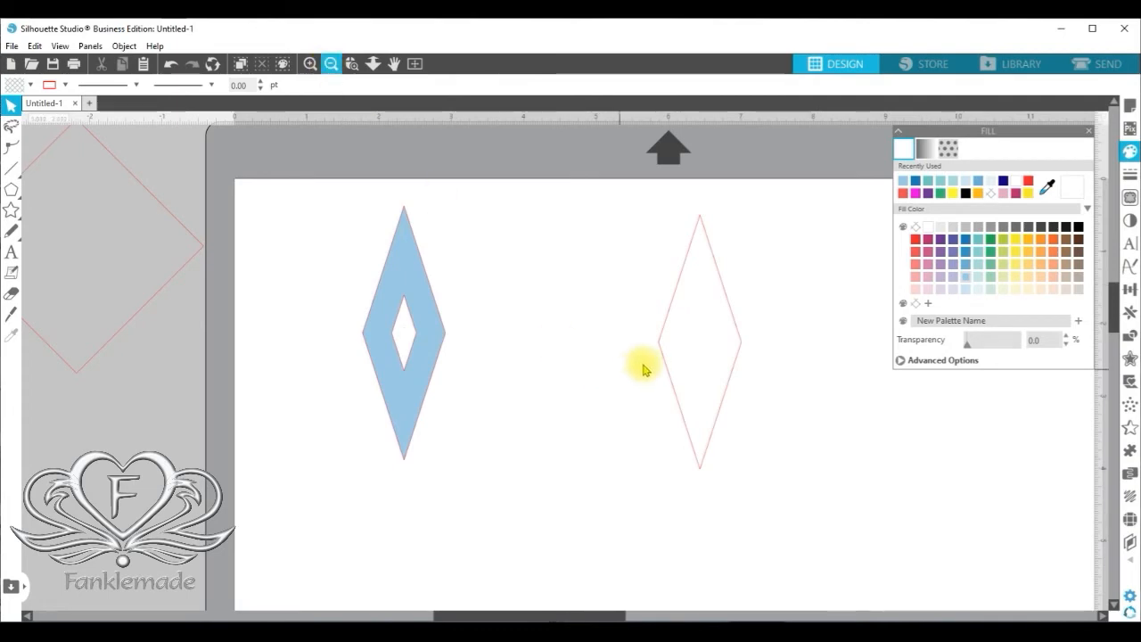
- Shrink the spare narrow diamond to about 0.53 by 1.63 in and place it just right of the blue diamond
{"action": "left_click_drag", "start_coordinate": [663, 370], "coordinate": [582, 385]}
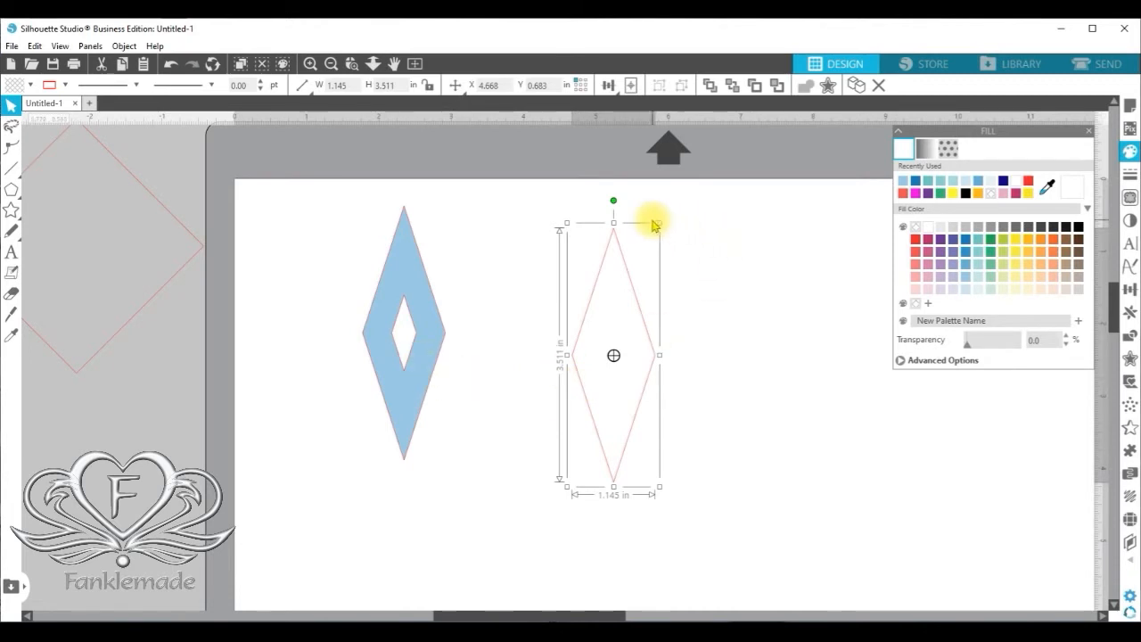
{"action": "left_click_drag", "start_coordinate": [661, 222], "coordinate": [616, 359]}
{"action": "left_click_drag", "start_coordinate": [612, 438], "coordinate": [505, 391]}
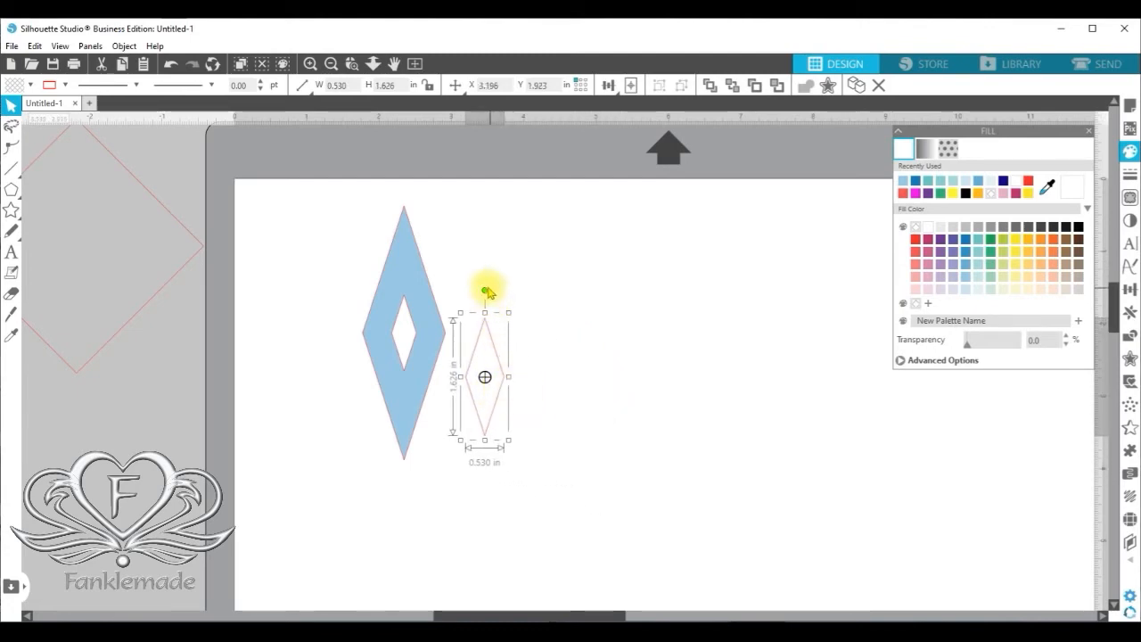
- Try the small diamond tilted against the blue diamond's lower tip, and return it upright to the blue shape's right
{"action": "left_click_drag", "start_coordinate": [484, 290], "coordinate": [530, 304]}
{"action": "left_click_drag", "start_coordinate": [506, 375], "coordinate": [470, 398]}
{"action": "left_click_drag", "start_coordinate": [486, 338], "coordinate": [488, 343]}
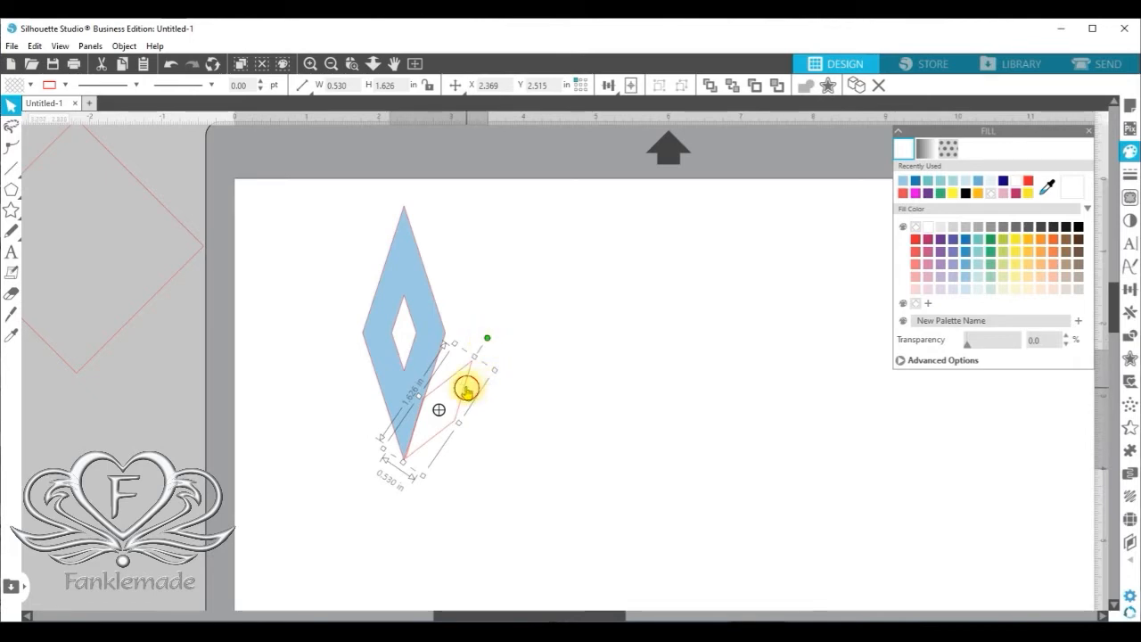
{"action": "left_click_drag", "start_coordinate": [466, 390], "coordinate": [586, 305]}
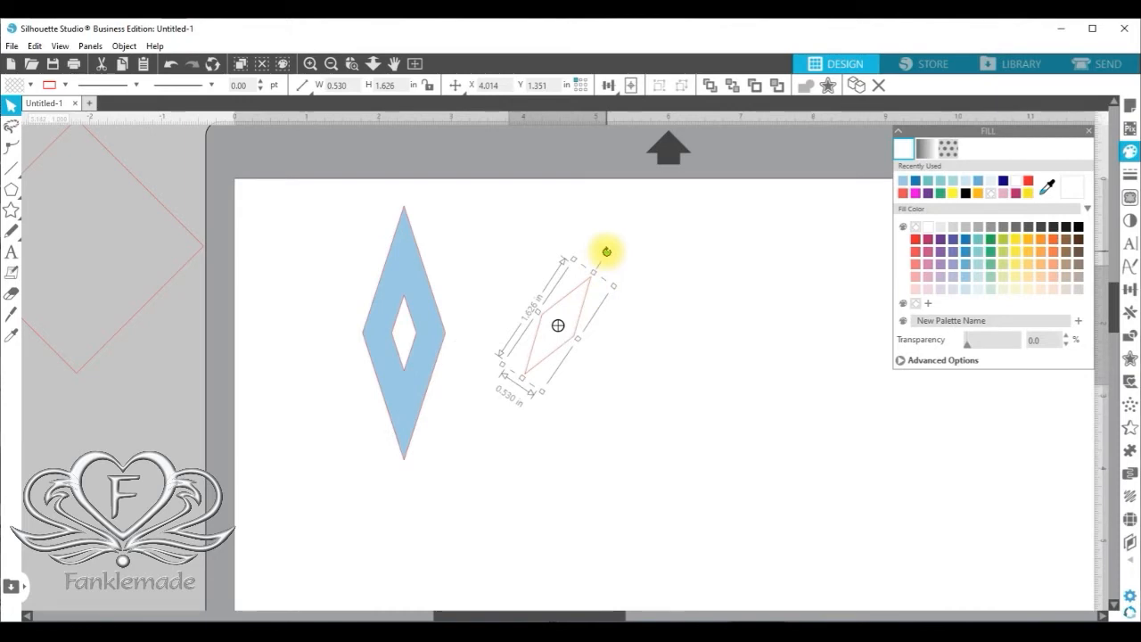
{"action": "left_click_drag", "start_coordinate": [606, 252], "coordinate": [558, 239]}
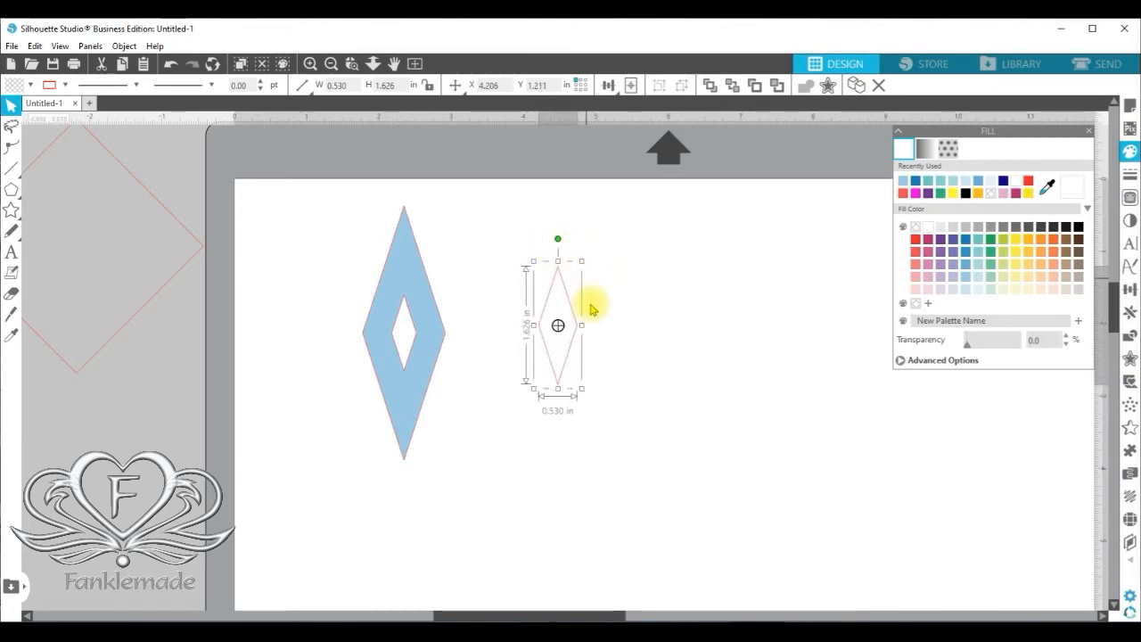
- Nudge the small upright diamond slightly down and to the right, level with the middle of the blue diamond
{"action": "left_click", "coordinate": [311, 64]}
{"action": "left_click", "coordinate": [312, 64]}
{"action": "left_click_drag", "start_coordinate": [575, 261], "coordinate": [583, 282]}
{"action": "left_click_drag", "start_coordinate": [604, 615], "coordinate": [410, 571]}
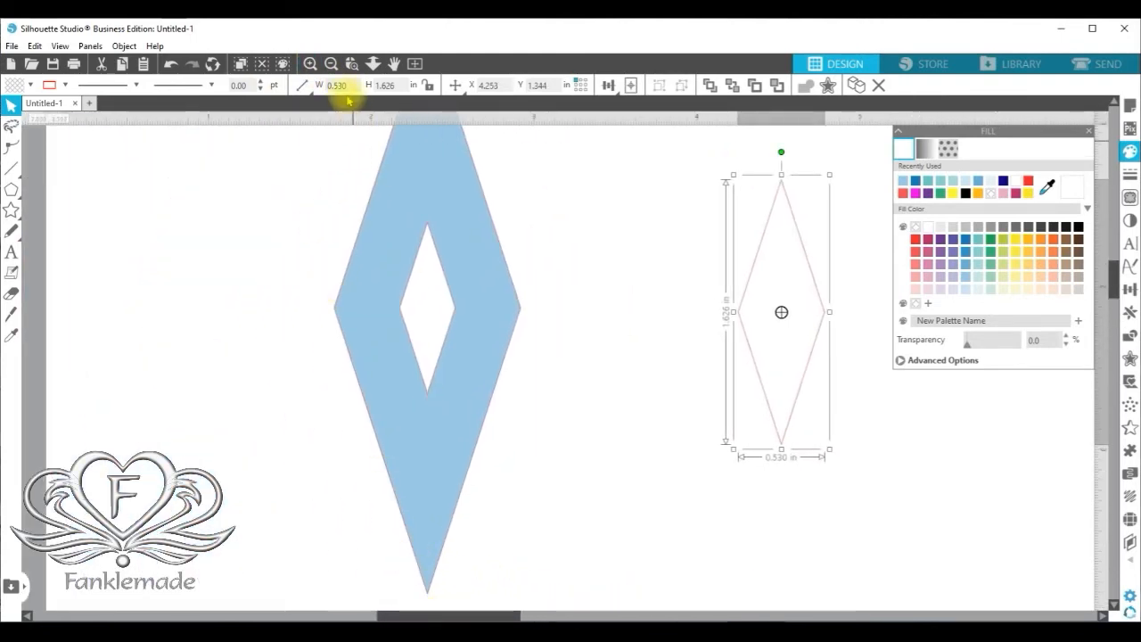
- Copy and paste the circle parked off the page, and place the duplicate near the small diamond's upper tip
{"action": "left_click", "coordinate": [331, 64]}
{"action": "left_click", "coordinate": [331, 64]}
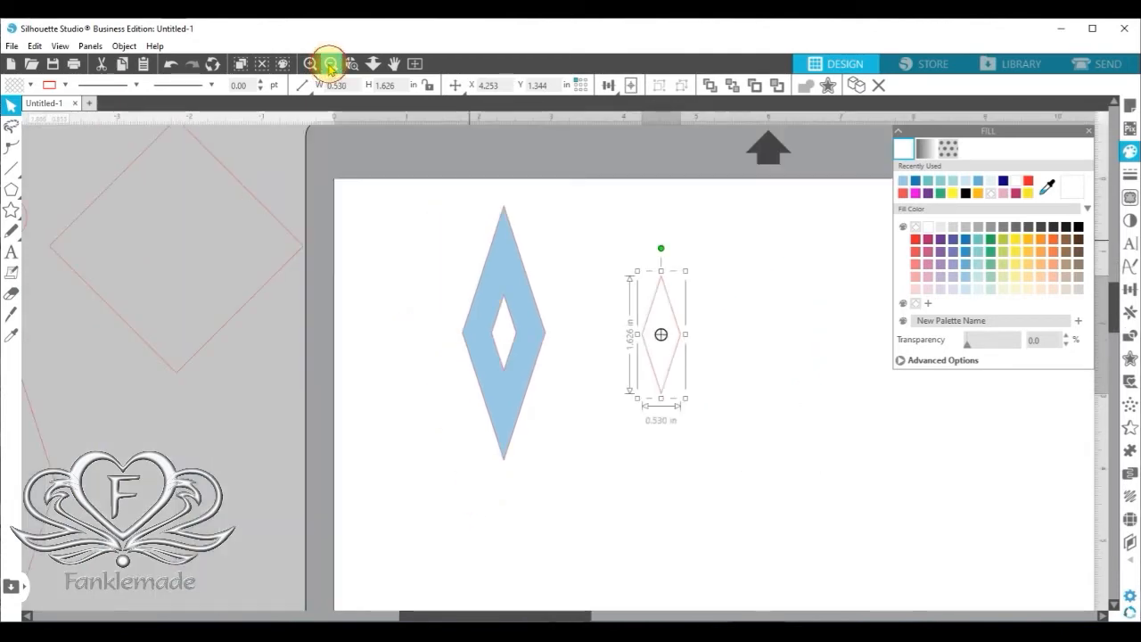
{"action": "left_click", "coordinate": [331, 64]}
{"action": "left_click", "coordinate": [199, 276]}
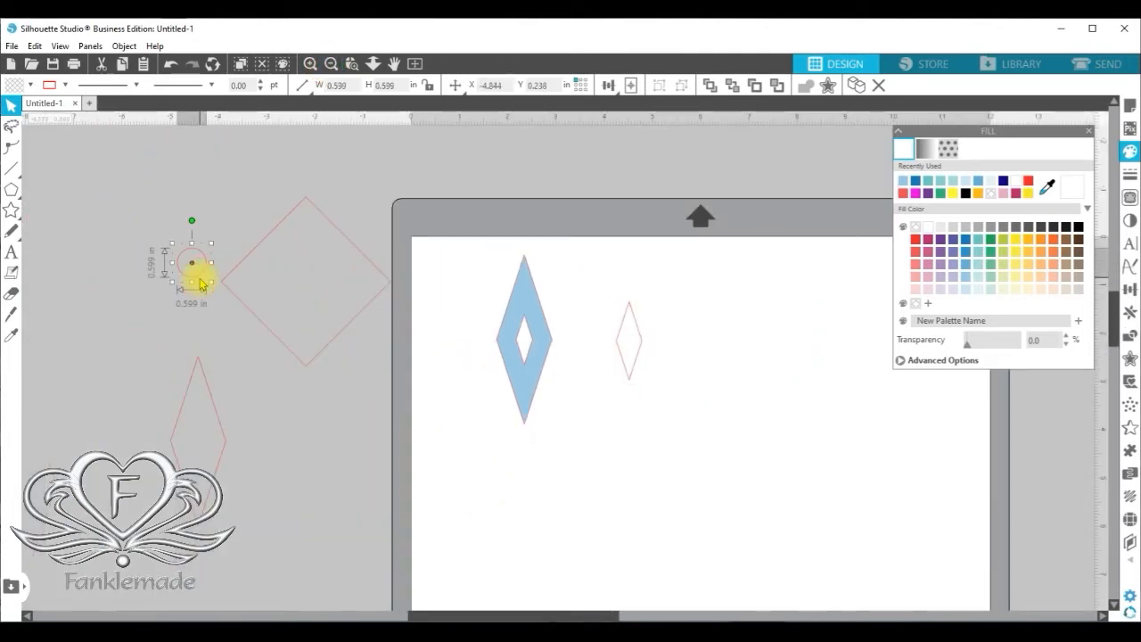
{"action": "right_click", "coordinate": [199, 279]}
{"action": "left_click", "coordinate": [228, 333]}
{"action": "right_click", "coordinate": [197, 276]}
{"action": "left_click", "coordinate": [229, 348]}
{"action": "left_click_drag", "start_coordinate": [223, 310], "coordinate": [649, 306]}
- Copy and paste the circle beside the small diamond to get a second circle on the page
{"action": "right_click", "coordinate": [649, 303]}
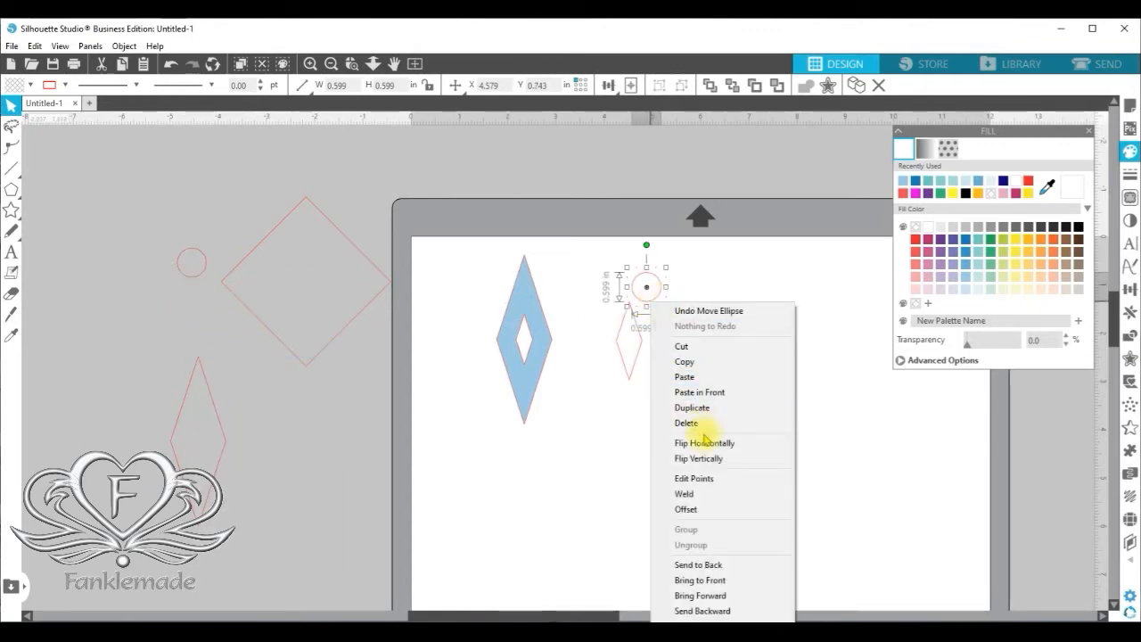
{"action": "left_click", "coordinate": [722, 361]}
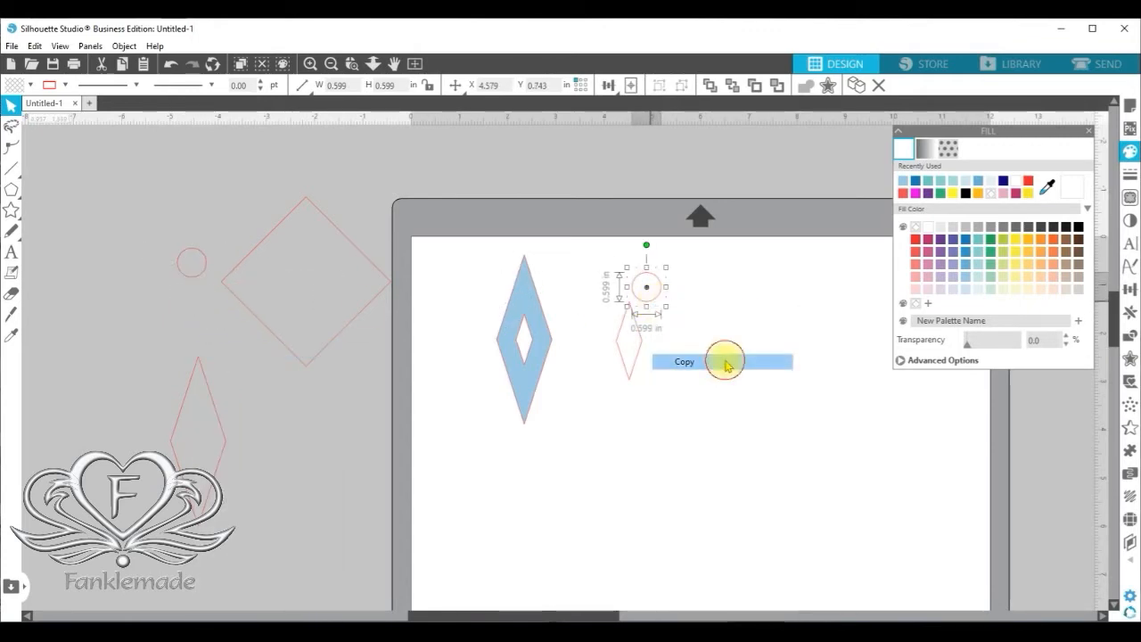
{"action": "right_click", "coordinate": [659, 299]}
{"action": "left_click", "coordinate": [693, 369]}
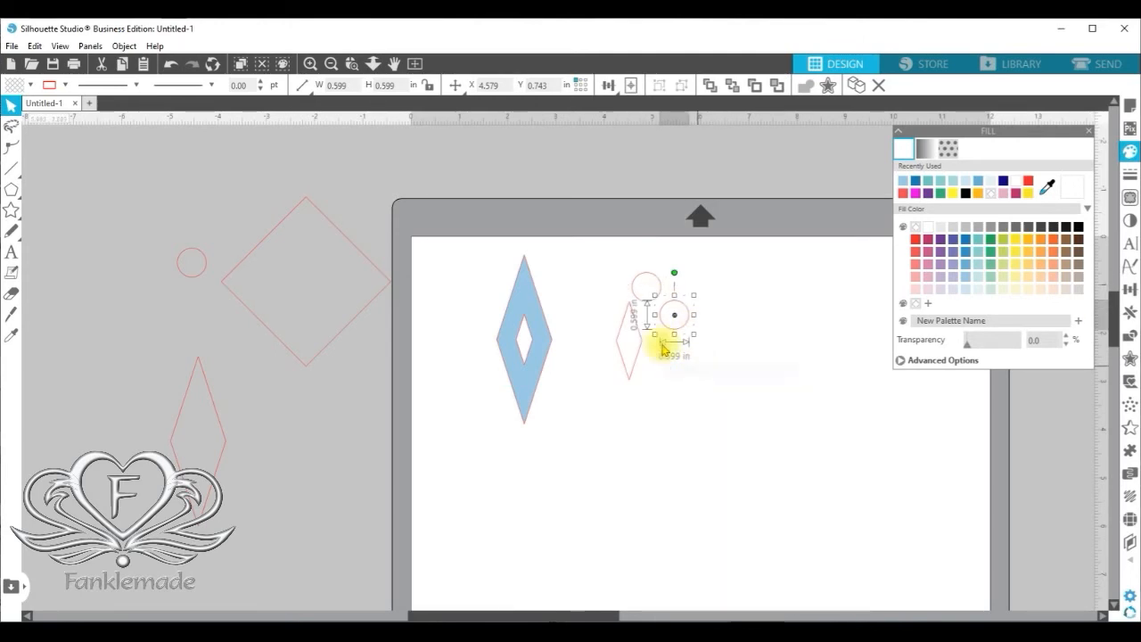
- Move the first circle onto the small diamond's upper tip and shrink it to about 0.198 in across
{"action": "left_click", "coordinate": [309, 63]}
{"action": "left_click", "coordinate": [308, 63]}
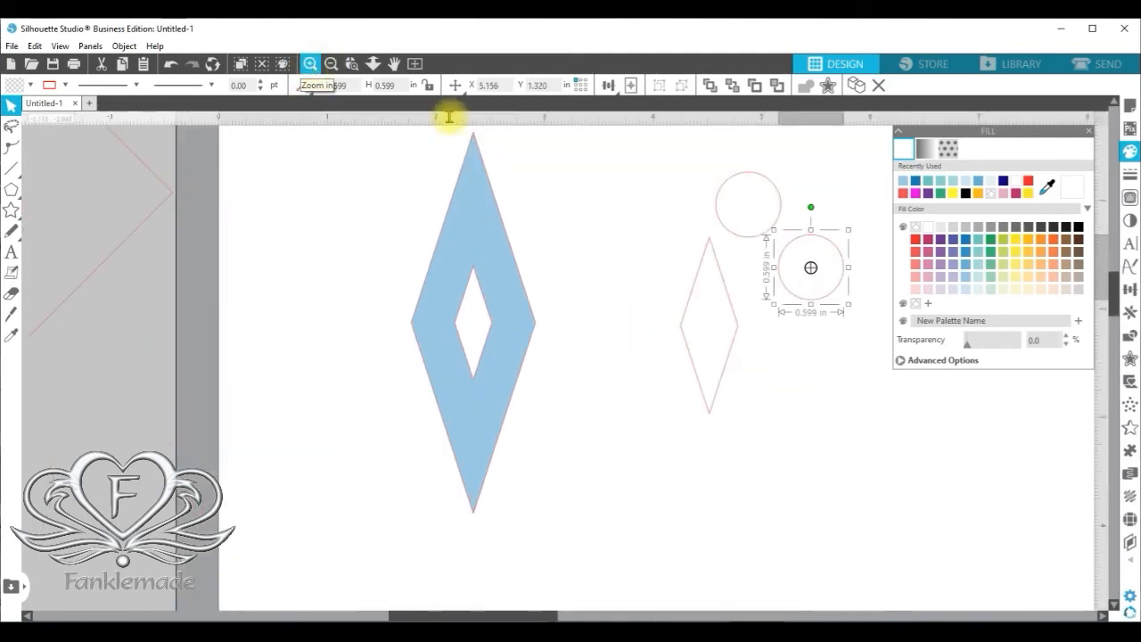
{"action": "left_click_drag", "start_coordinate": [750, 243], "coordinate": [714, 260]}
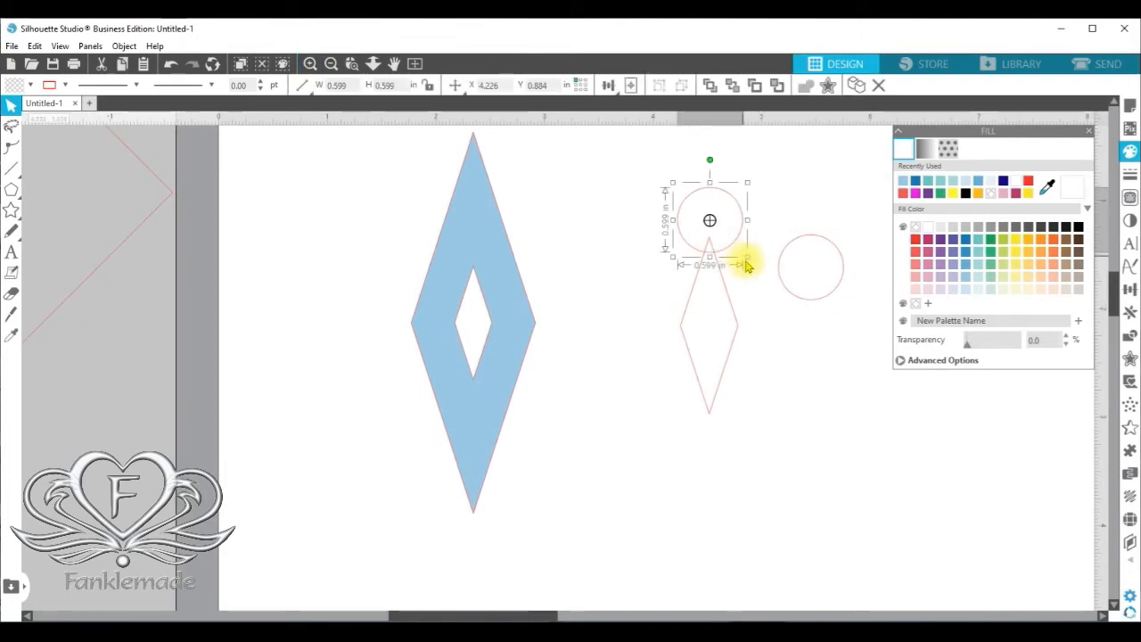
{"action": "left_click_drag", "start_coordinate": [747, 254], "coordinate": [713, 238]}
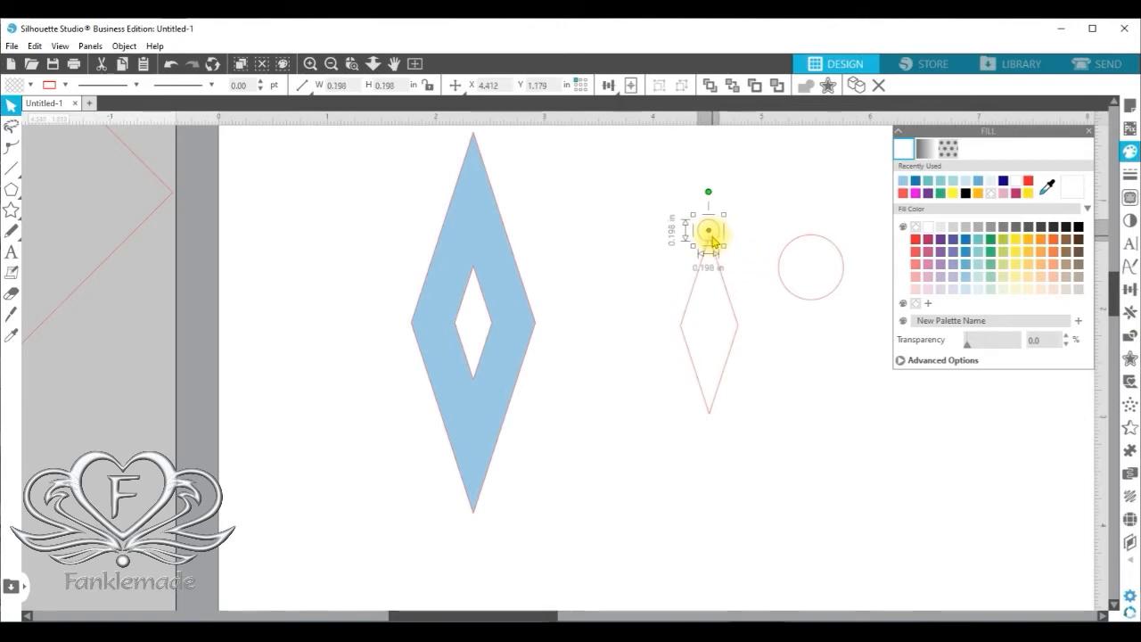
- Shrink the second circle to about 0.176 in across and place it in the middle of the small diamond
{"action": "left_click", "coordinate": [823, 301]}
{"action": "left_click_drag", "start_coordinate": [850, 306], "coordinate": [713, 365]}
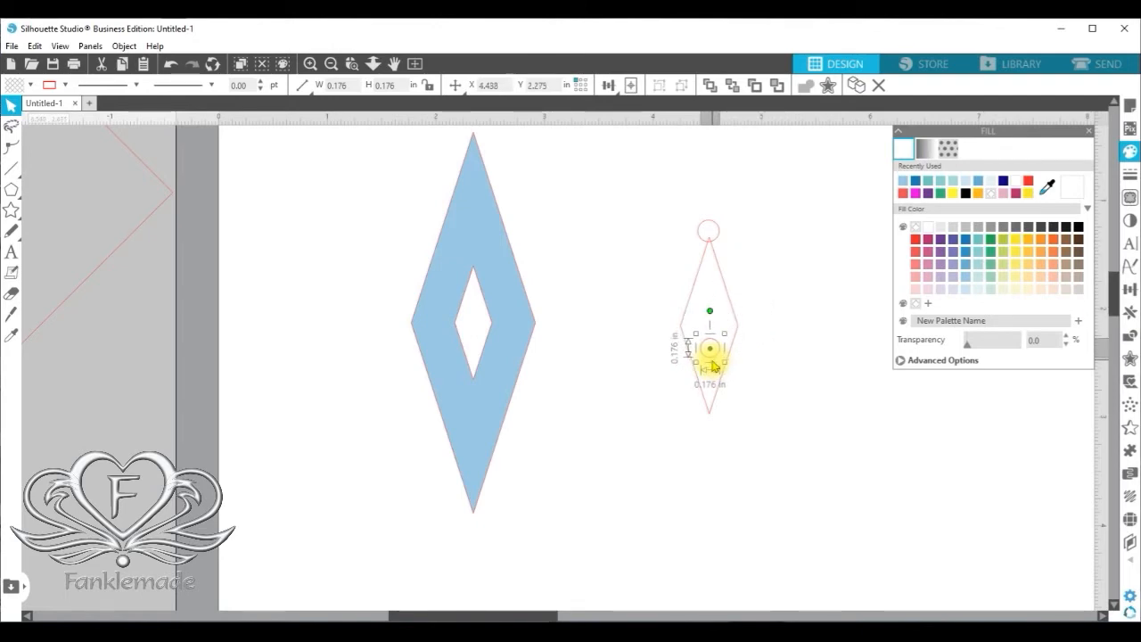
{"action": "left_click_drag", "start_coordinate": [713, 365], "coordinate": [714, 346]}
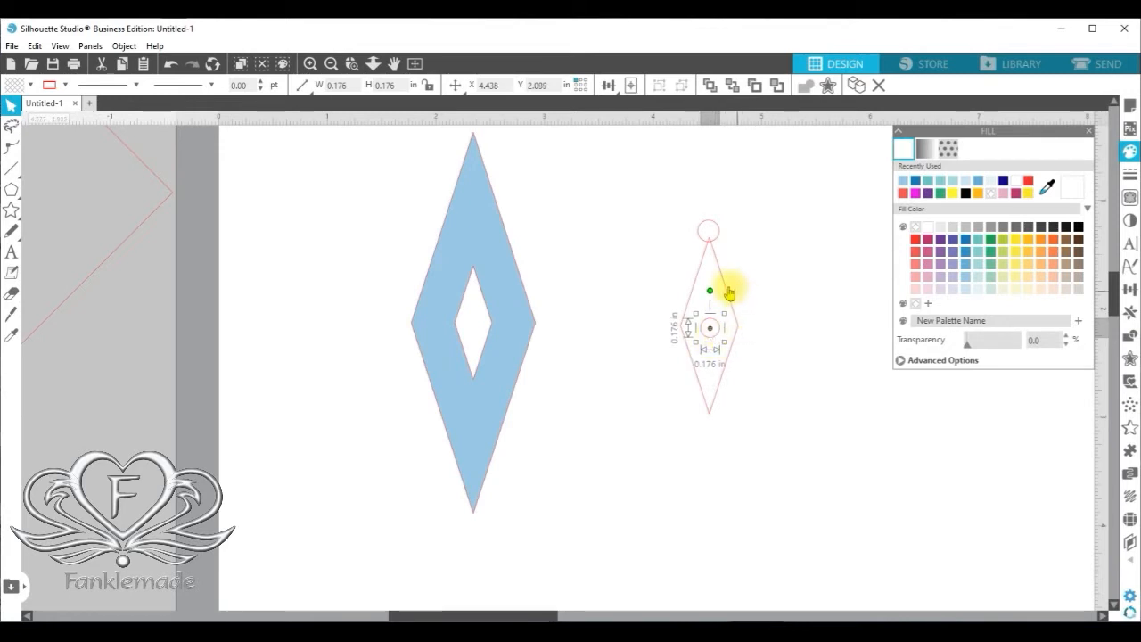
- Centre the inner circle on the small diamond and make the two a compound path
{"action": "left_click", "coordinate": [733, 339]}
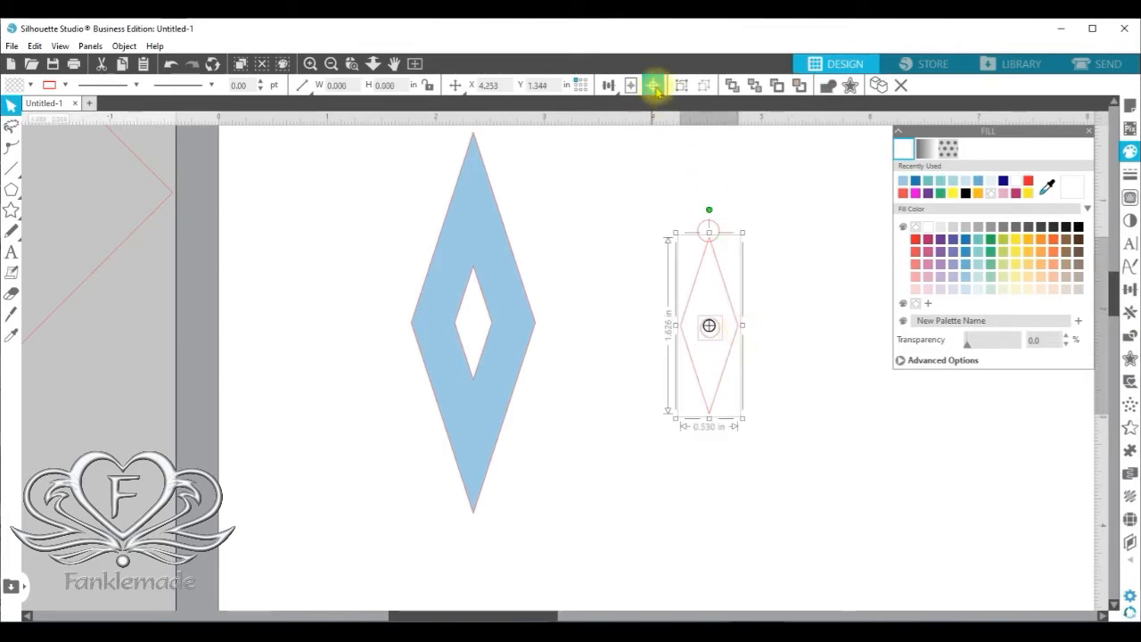
{"action": "left_click", "coordinate": [792, 395]}
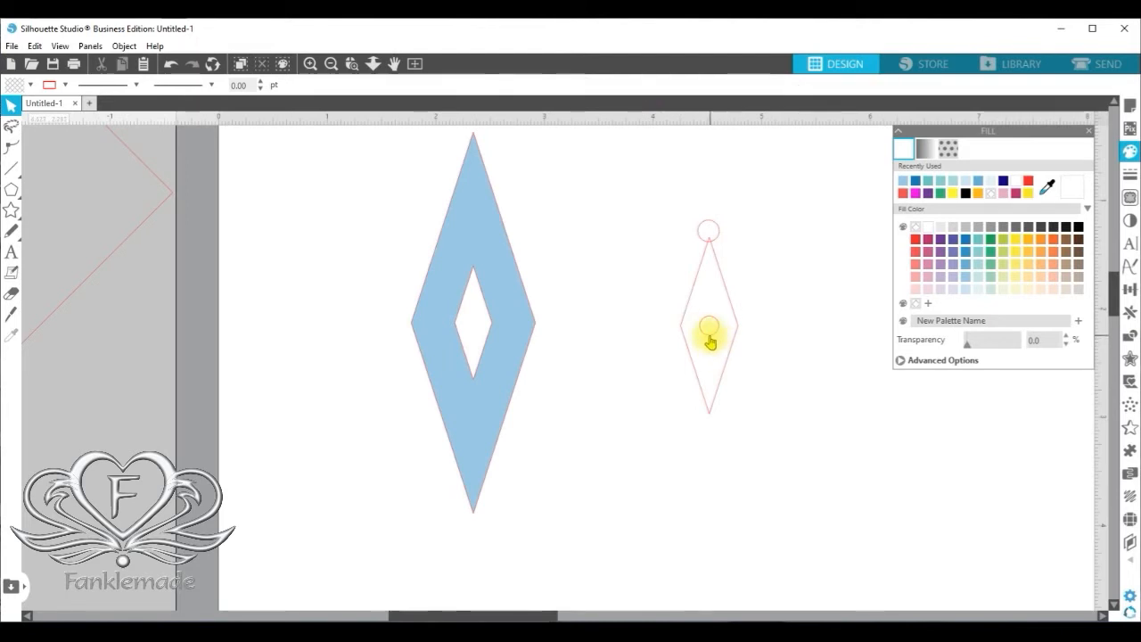
{"action": "left_click", "coordinate": [711, 339]}
{"action": "left_click", "coordinate": [738, 333]}
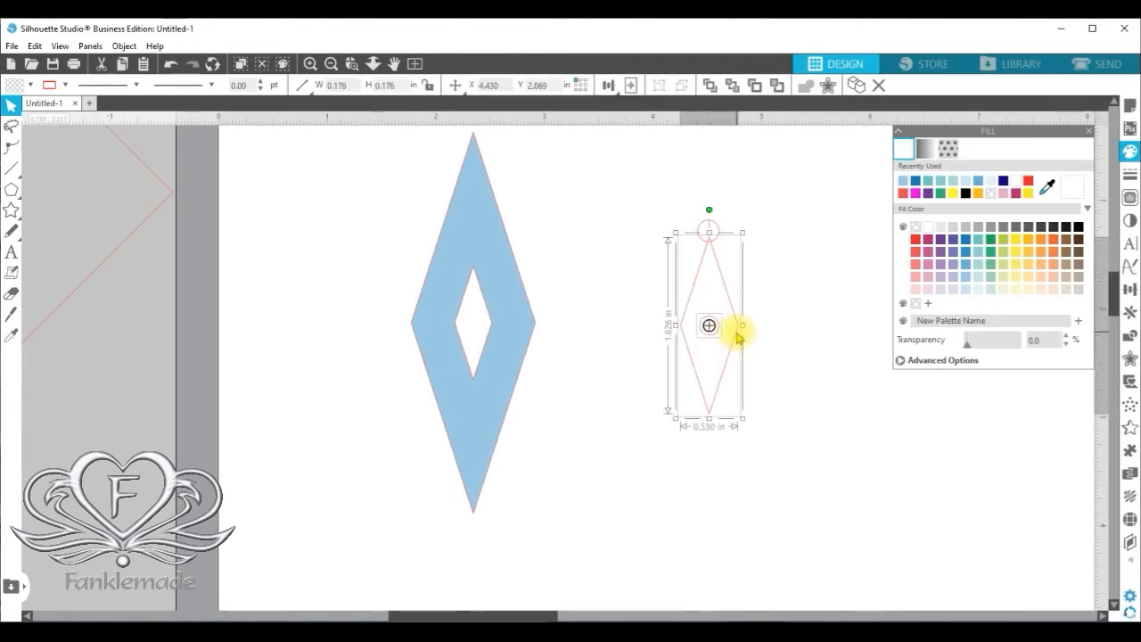
{"action": "right_click", "coordinate": [738, 337]}
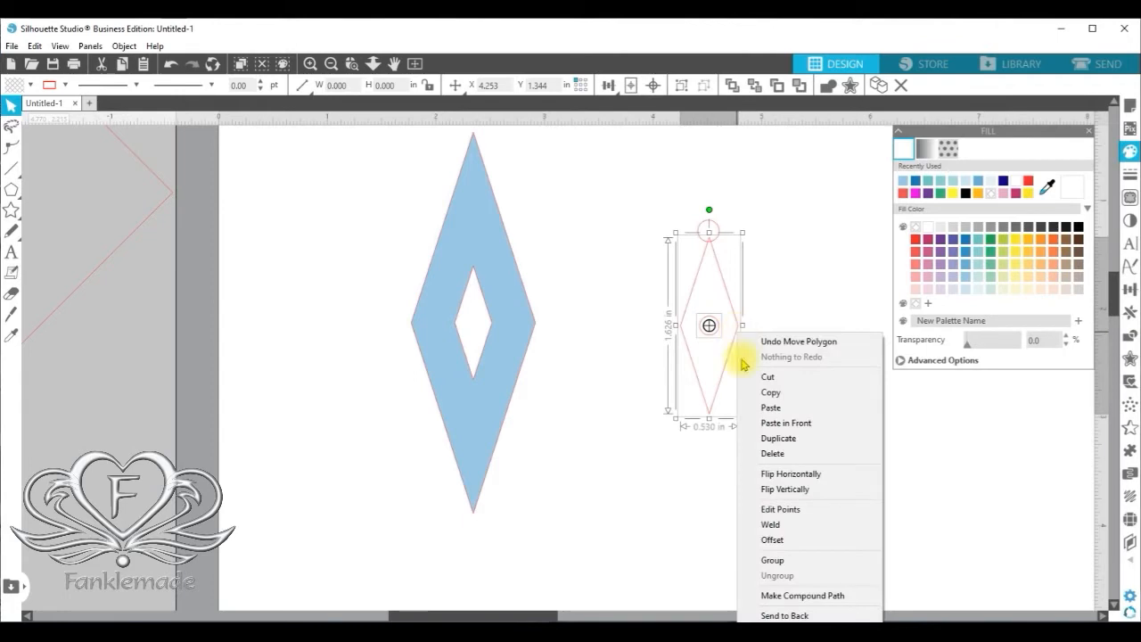
{"action": "left_click", "coordinate": [765, 593]}
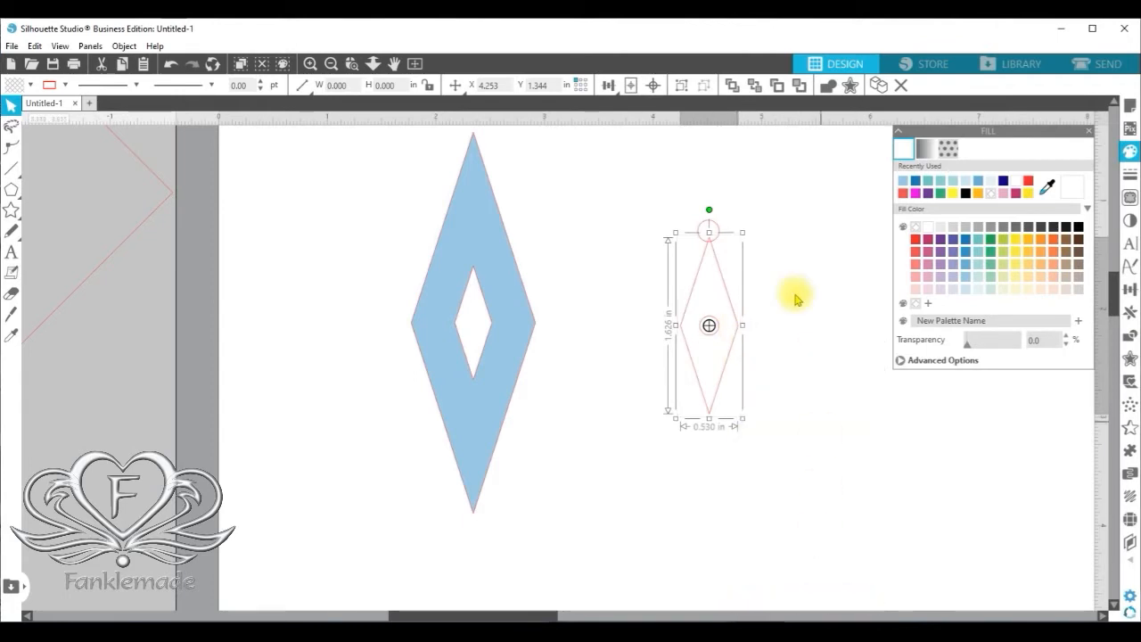
- Align the tip circle and the small diamond shape on a common vertical centre line
{"action": "left_click", "coordinate": [714, 232]}
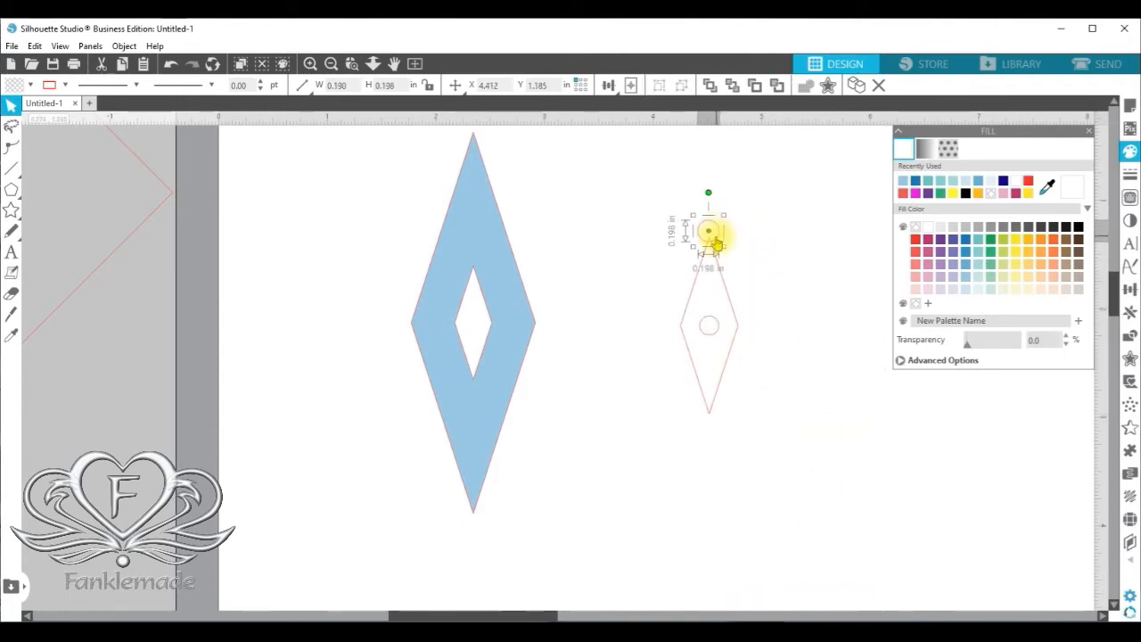
{"action": "left_click", "coordinate": [726, 278], "text": "shift"}
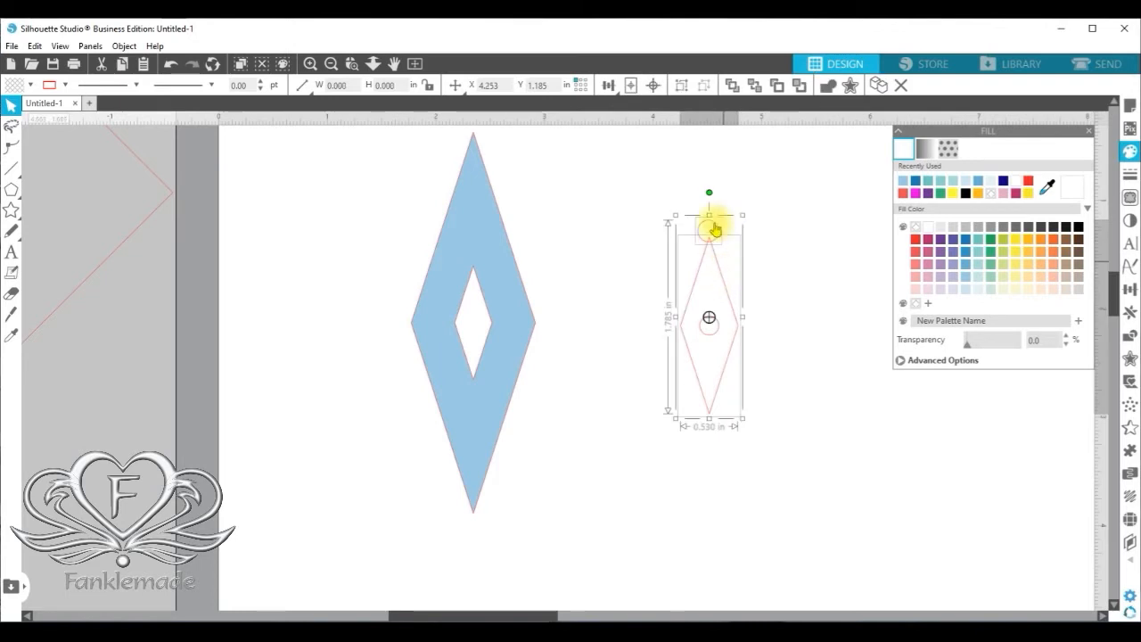
{"action": "left_click", "coordinate": [607, 86]}
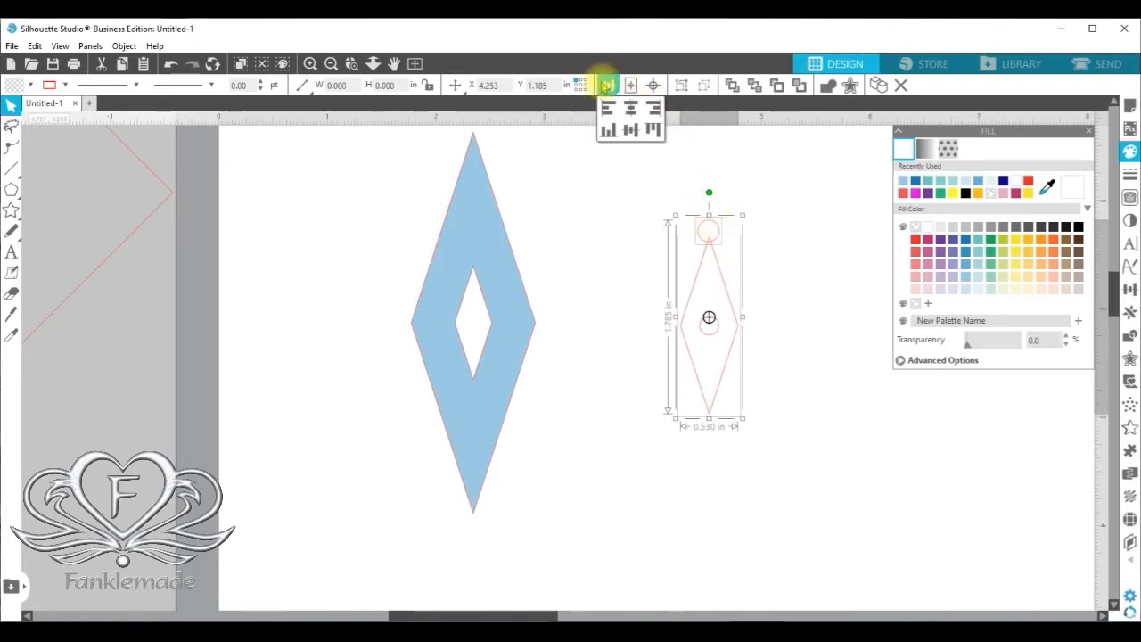
{"action": "left_click", "coordinate": [631, 108]}
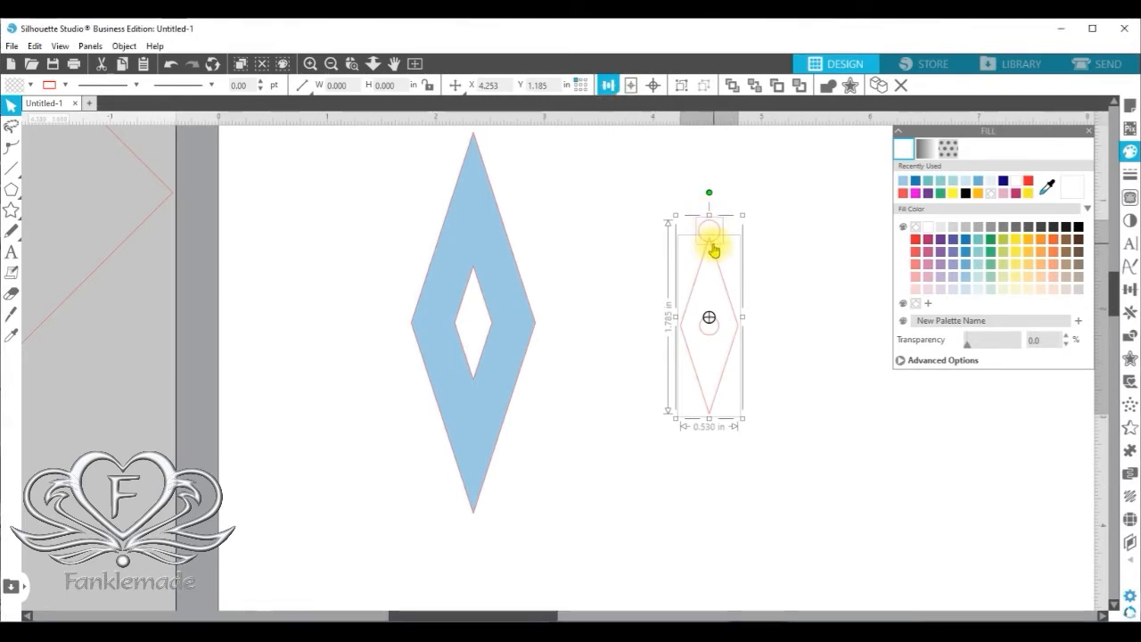
- Weld the tip circle to the small diamond shape and fill the result with teal
{"action": "left_click", "coordinate": [782, 241]}
{"action": "left_click_drag", "start_coordinate": [679, 204], "coordinate": [729, 375]}
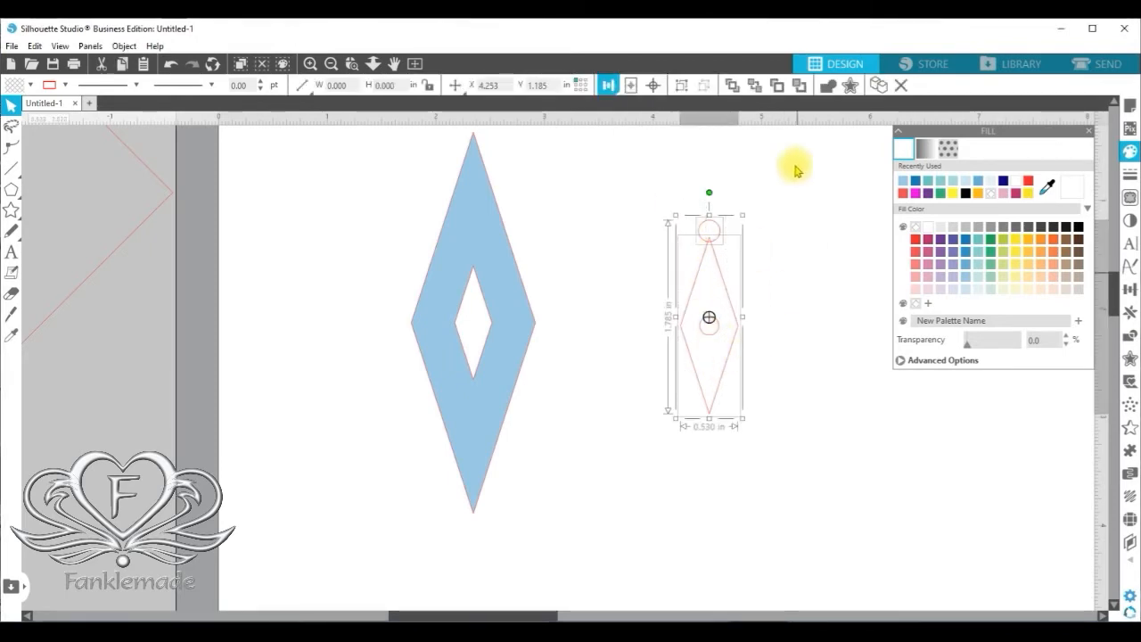
{"action": "left_click", "coordinate": [824, 86]}
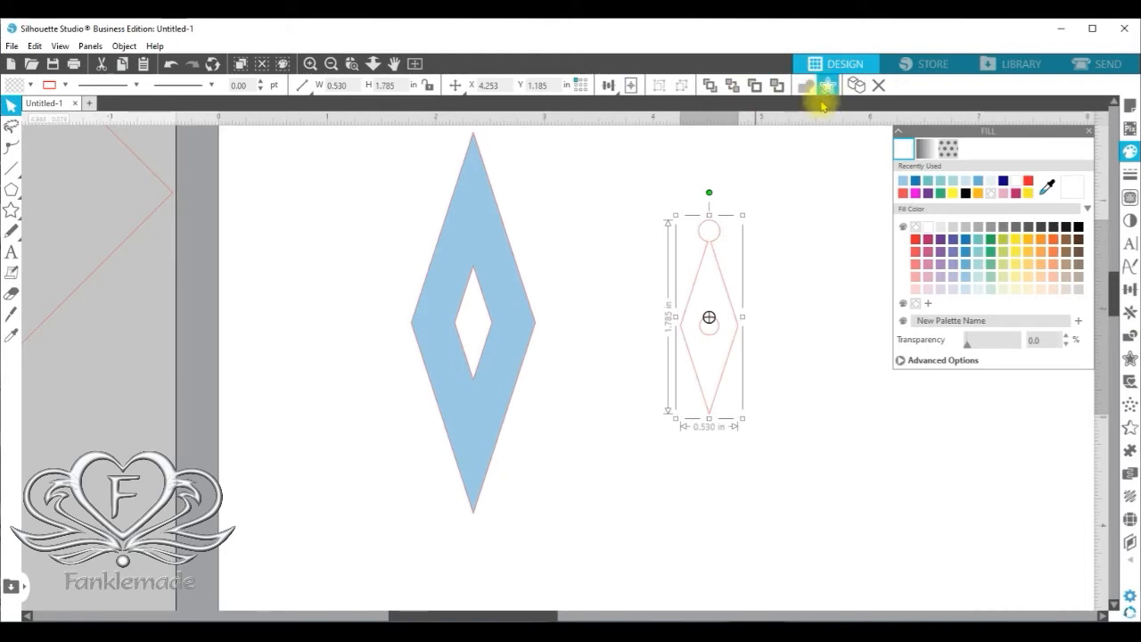
{"action": "left_click", "coordinate": [979, 255]}
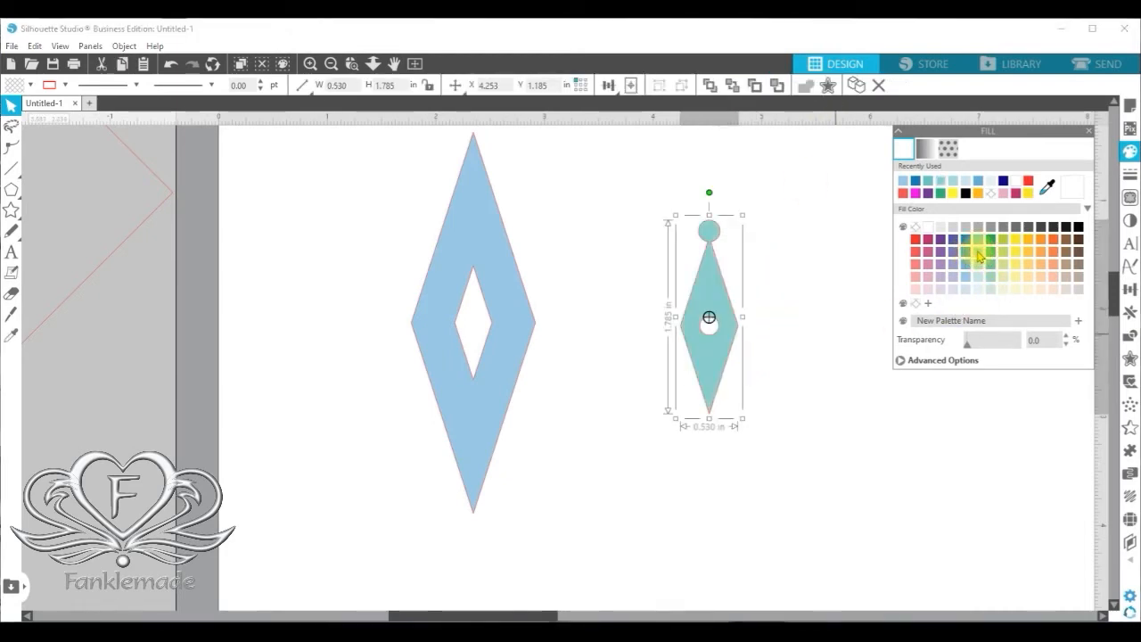
- Move the blue diamond shape to the middle of the page's upper area and the small teal shape near the upper-left corner
{"action": "left_click", "coordinate": [792, 412]}
{"action": "left_click_drag", "start_coordinate": [698, 343], "coordinate": [635, 374]}
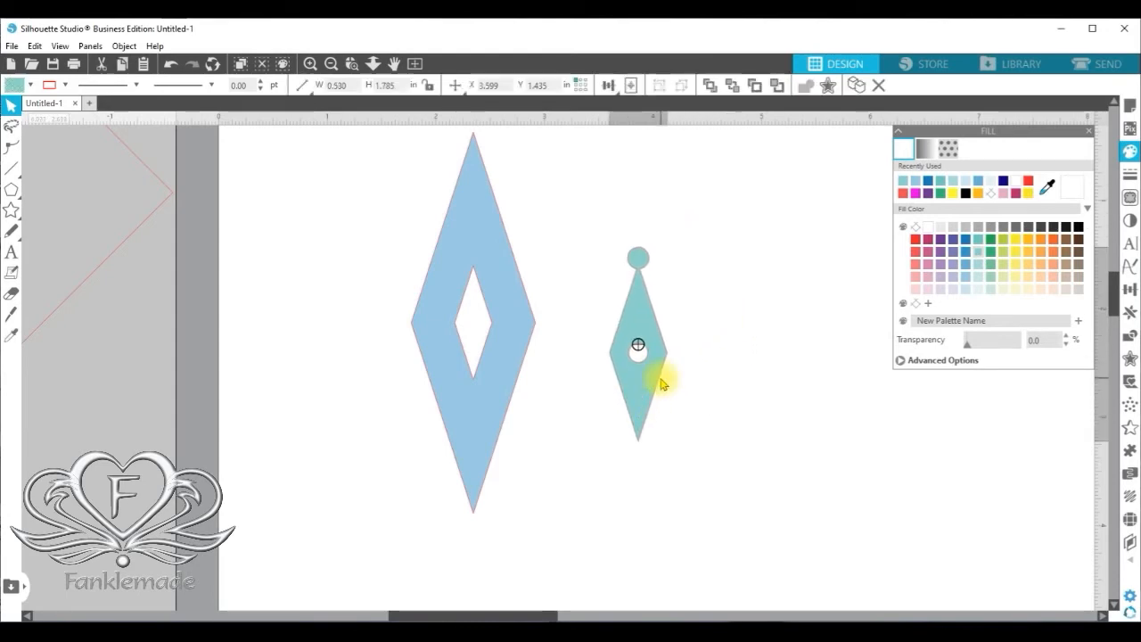
{"action": "left_click", "coordinate": [332, 65]}
{"action": "left_click", "coordinate": [331, 64]}
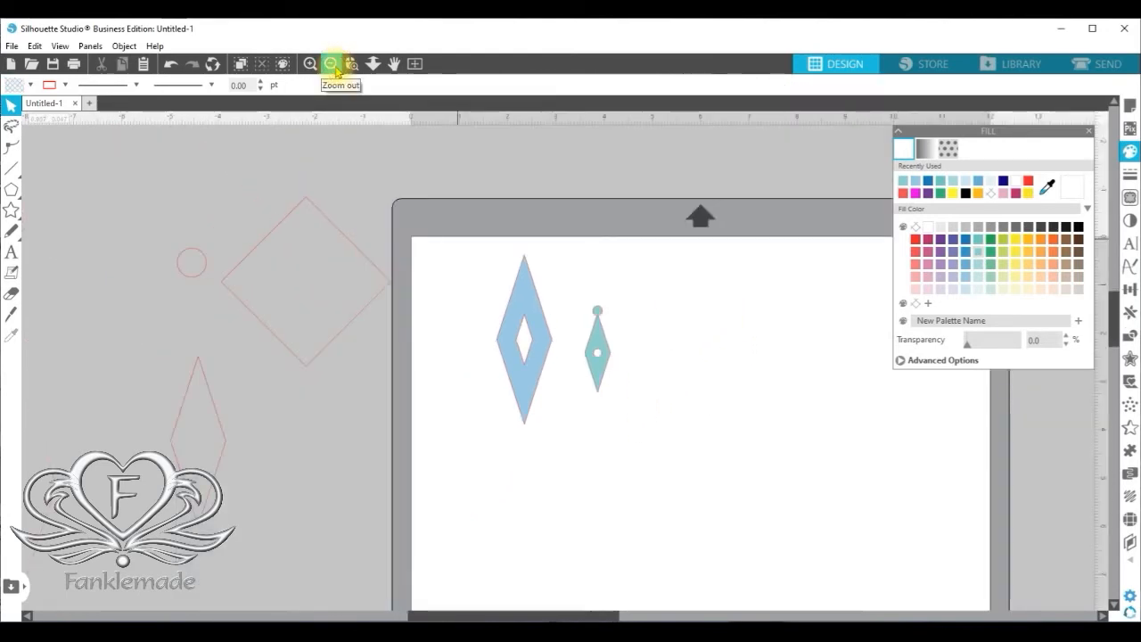
{"action": "left_click_drag", "start_coordinate": [1112, 292], "coordinate": [1106, 321]}
{"action": "left_click_drag", "start_coordinate": [543, 615], "coordinate": [578, 614]}
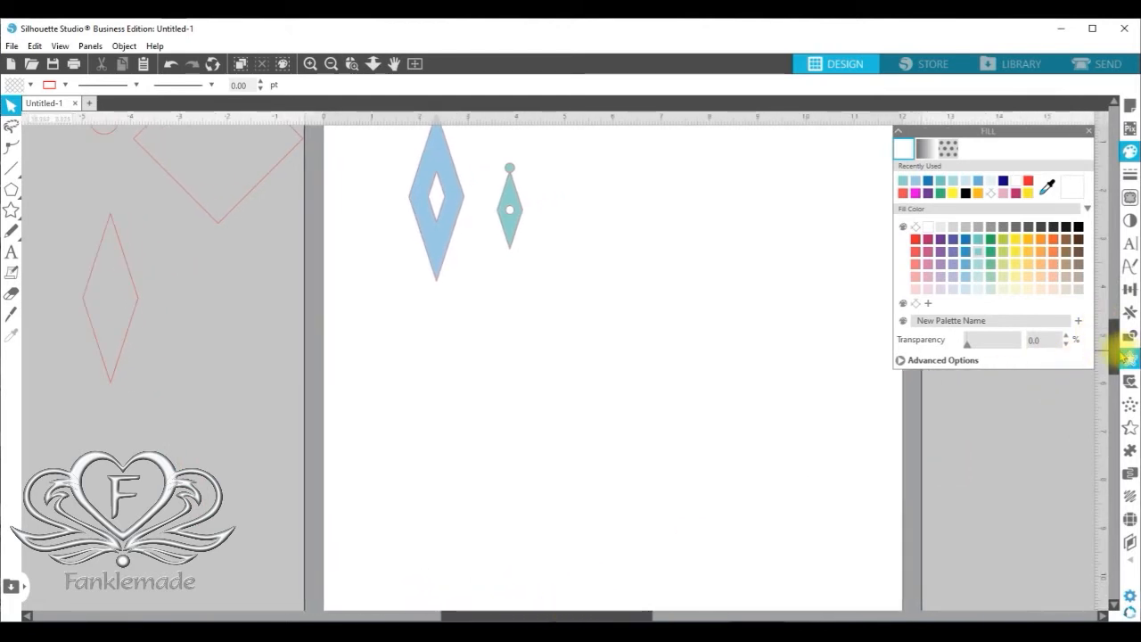
{"action": "left_click_drag", "start_coordinate": [459, 212], "coordinate": [649, 280]}
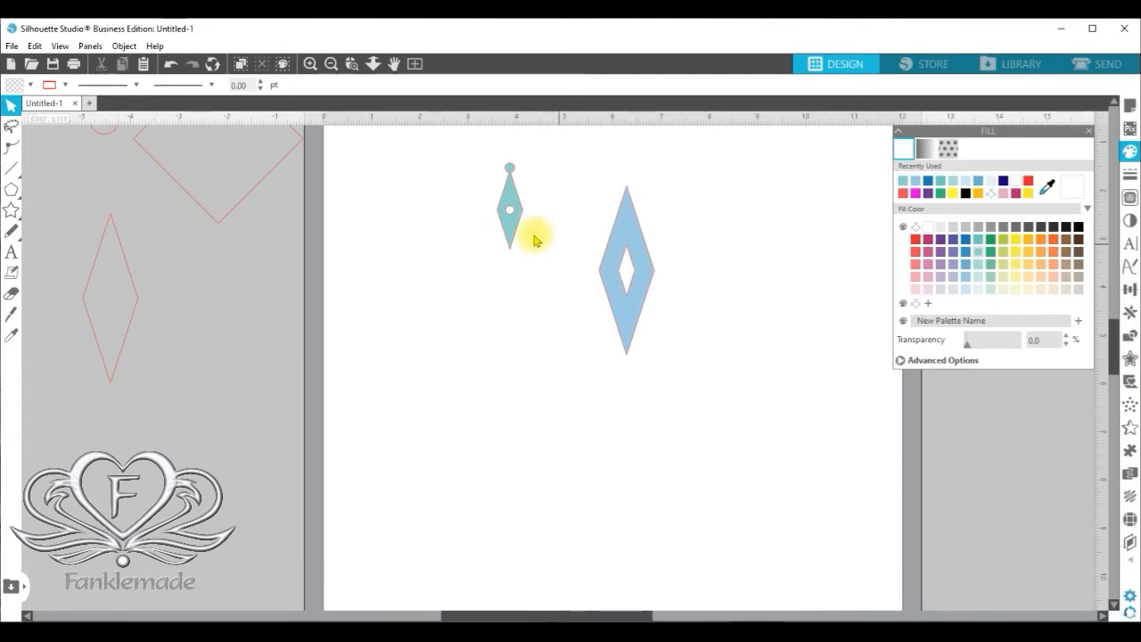
{"action": "left_click_drag", "start_coordinate": [509, 223], "coordinate": [435, 198]}
{"action": "left_click_drag", "start_coordinate": [631, 214], "coordinate": [586, 188]}
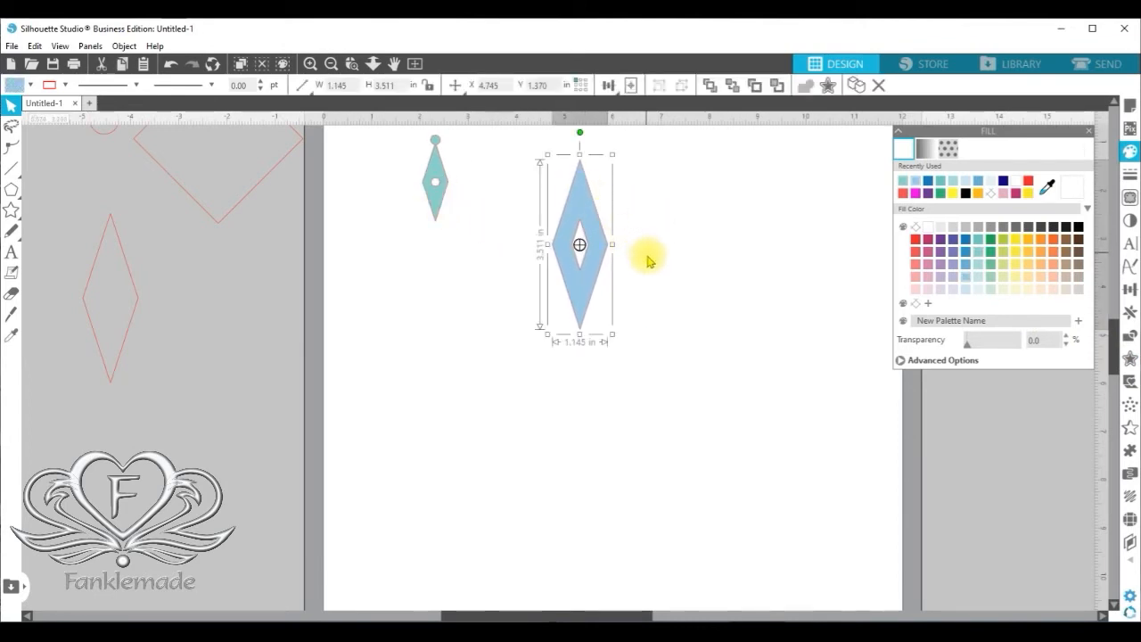
{"action": "left_click_drag", "start_coordinate": [592, 238], "coordinate": [609, 234]}
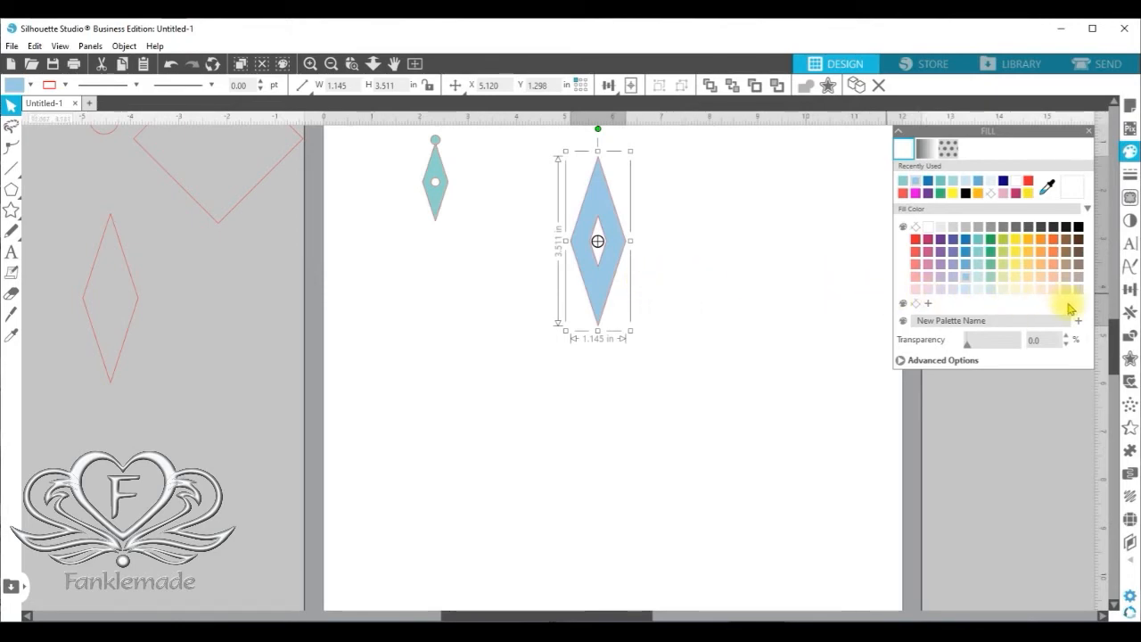
- Mirror the blue diamond shape downward so the copy meets its lower tip
{"action": "left_click", "coordinate": [1130, 316]}
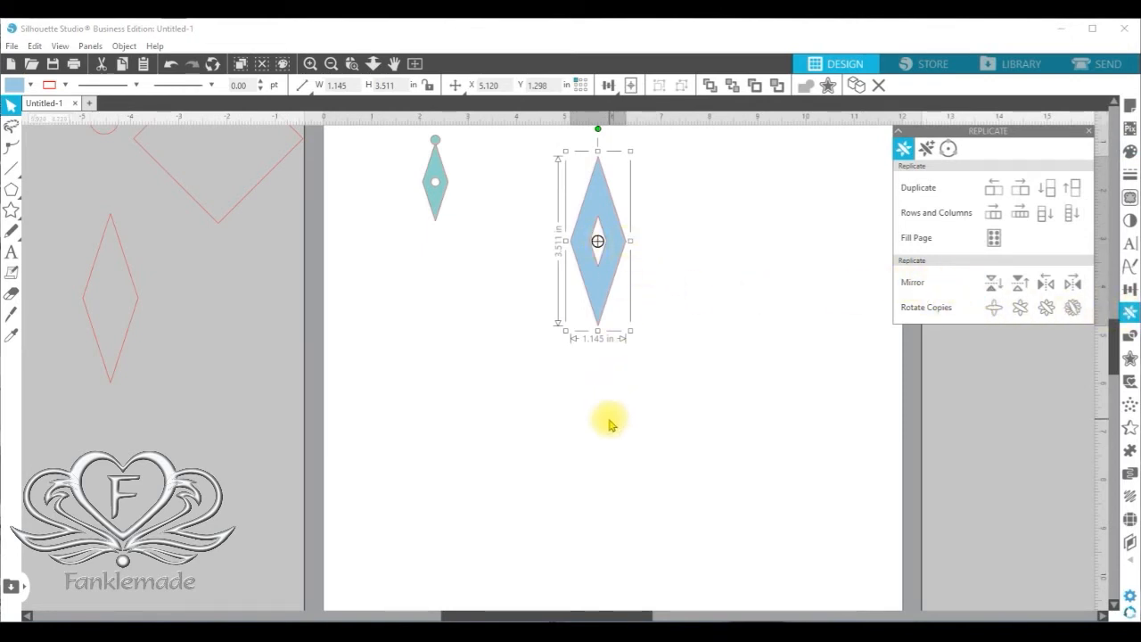
{"action": "left_click", "coordinate": [992, 286]}
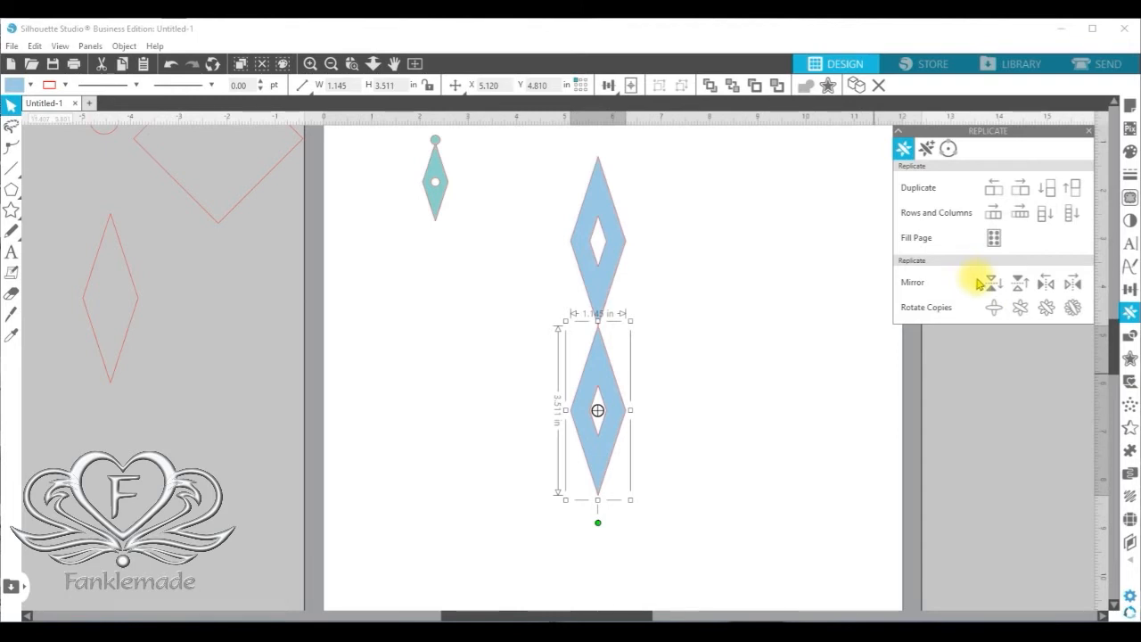
{"action": "left_click", "coordinate": [525, 243]}
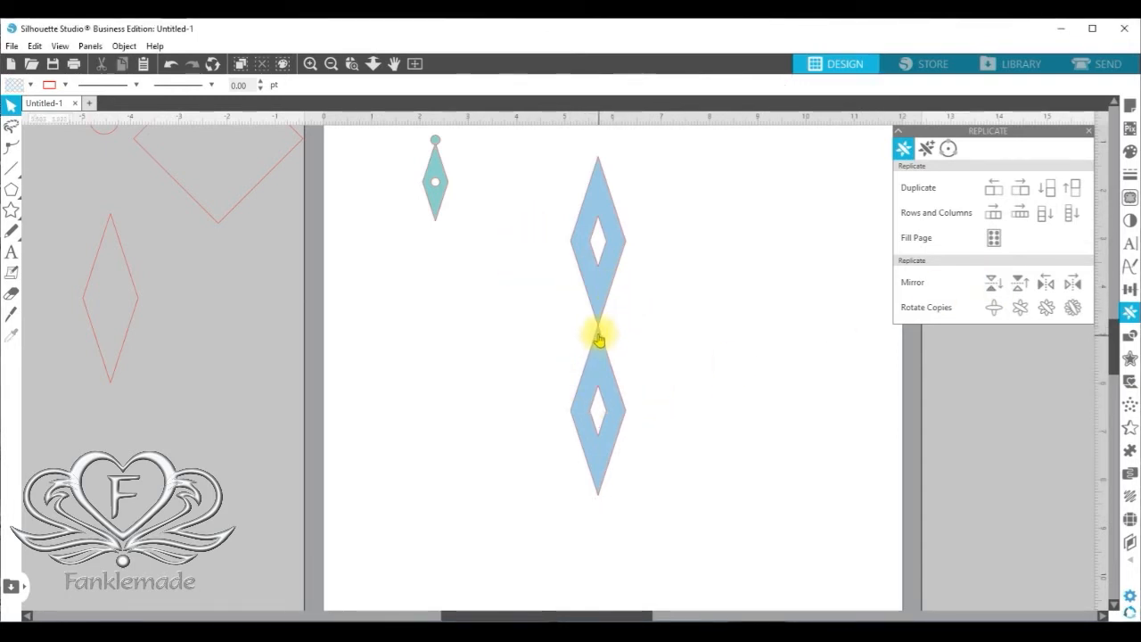
- Group the two blue diamonds and rotate copies of the group around its centre to form a six-armed snowflake
{"action": "left_click_drag", "start_coordinate": [548, 157], "coordinate": [636, 488]}
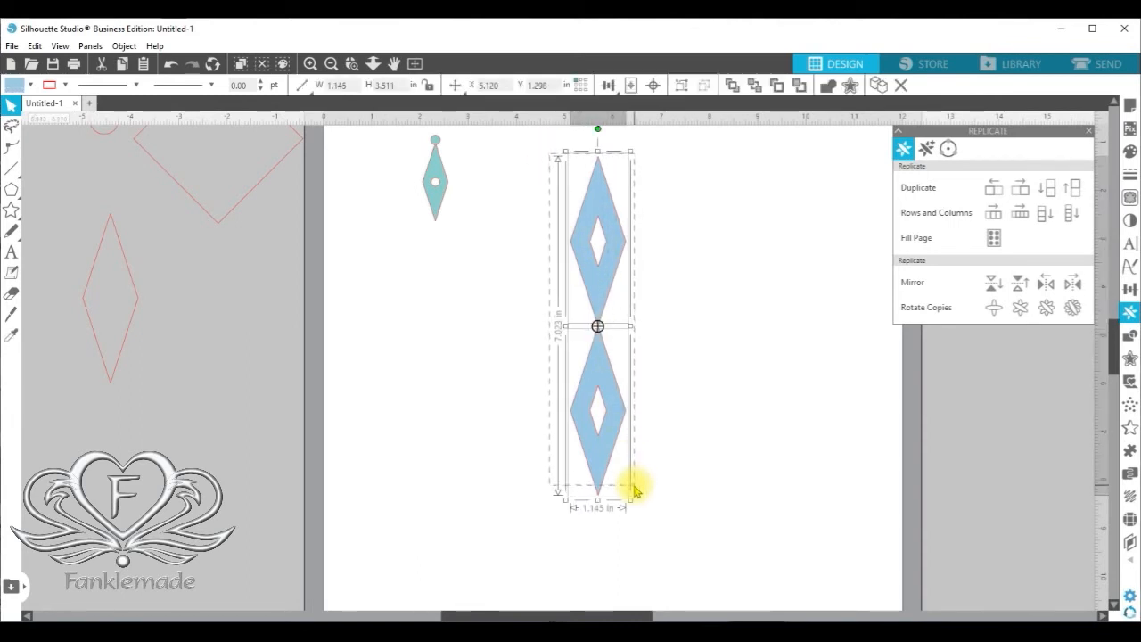
{"action": "right_click", "coordinate": [621, 415]}
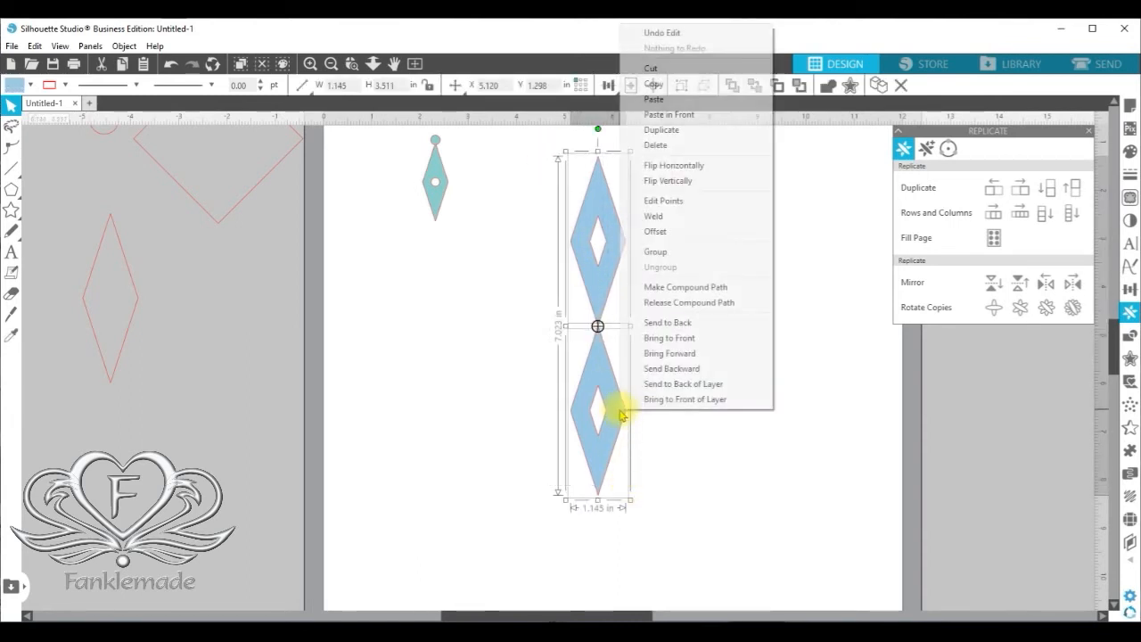
{"action": "left_click", "coordinate": [667, 251]}
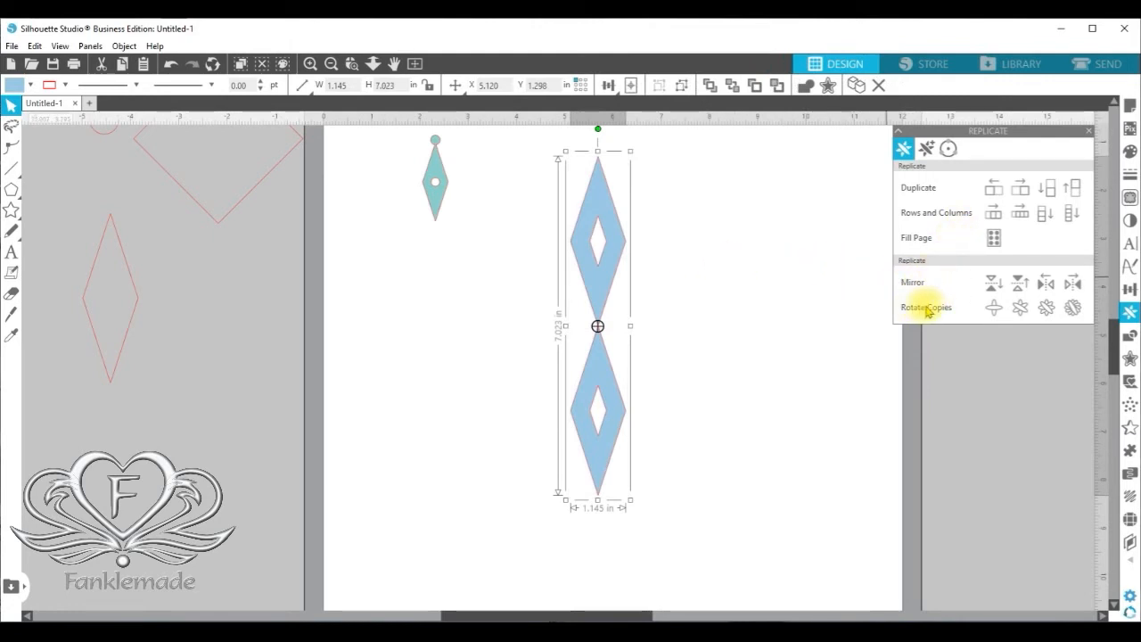
{"action": "left_click", "coordinate": [1019, 312]}
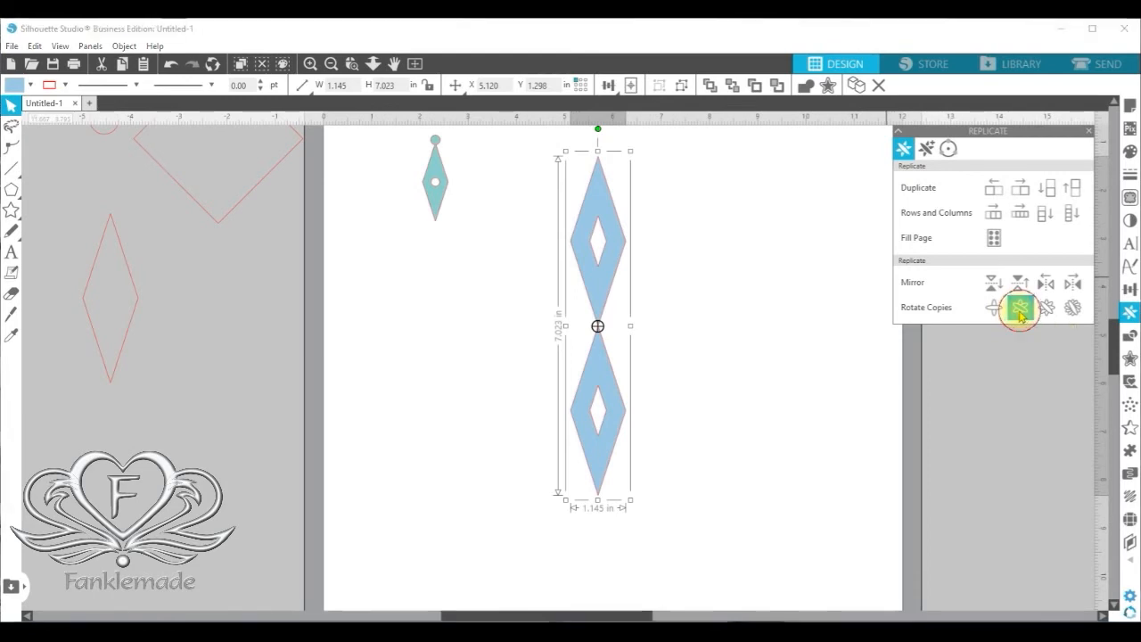
{"action": "left_click", "coordinate": [798, 449]}
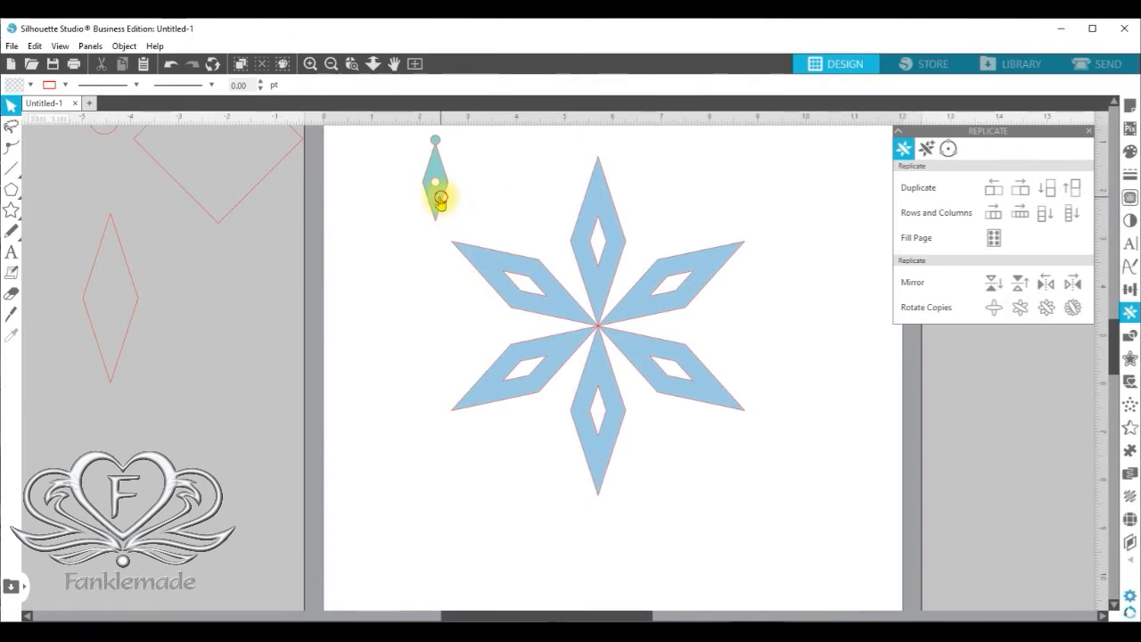
- Group the blue snowflake's arms, move it over the page's right edge, and place the small teal shape in the cleared area
{"action": "left_click_drag", "start_coordinate": [440, 202], "coordinate": [372, 204]}
{"action": "left_click", "coordinate": [665, 405]}
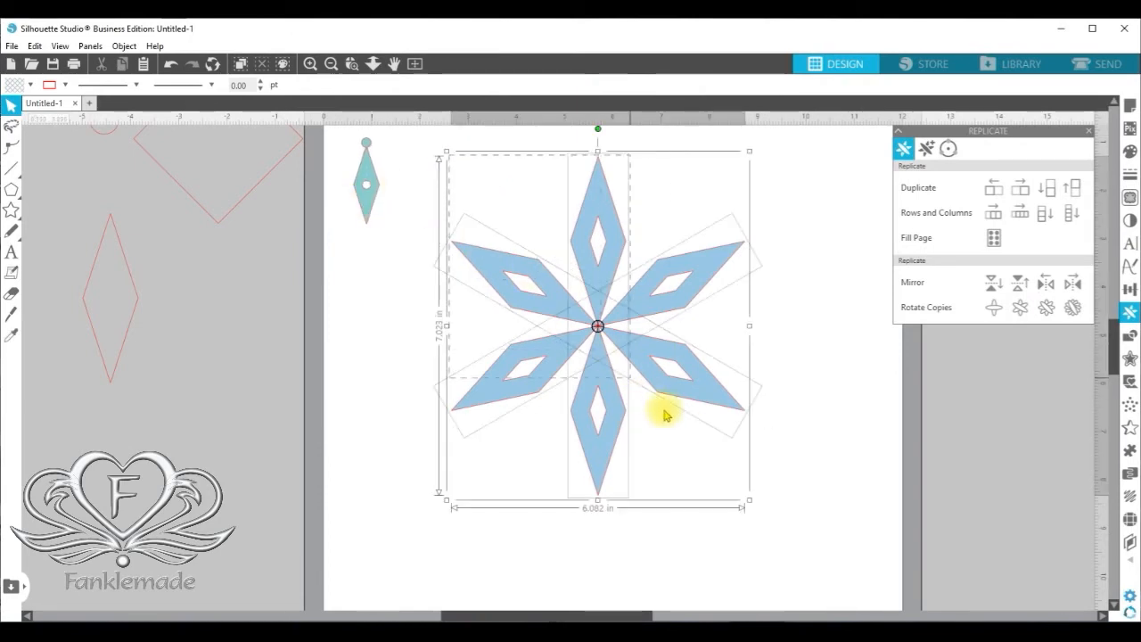
{"action": "right_click", "coordinate": [732, 414]}
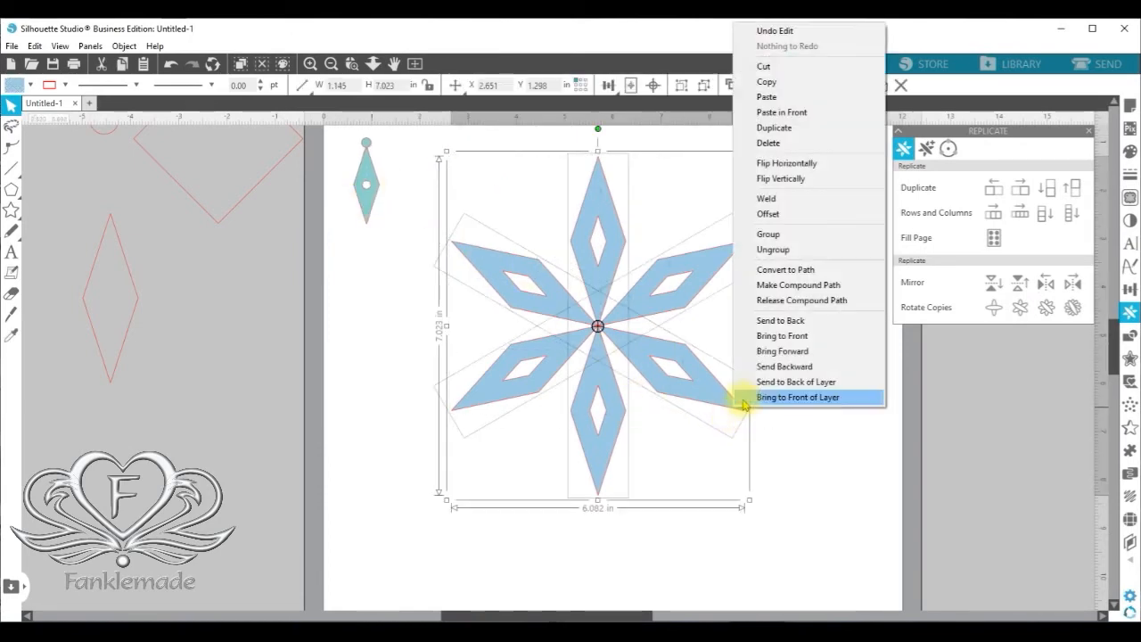
{"action": "left_click", "coordinate": [836, 239]}
{"action": "left_click_drag", "start_coordinate": [678, 312], "coordinate": [871, 288]}
{"action": "left_click_drag", "start_coordinate": [371, 216], "coordinate": [516, 291]}
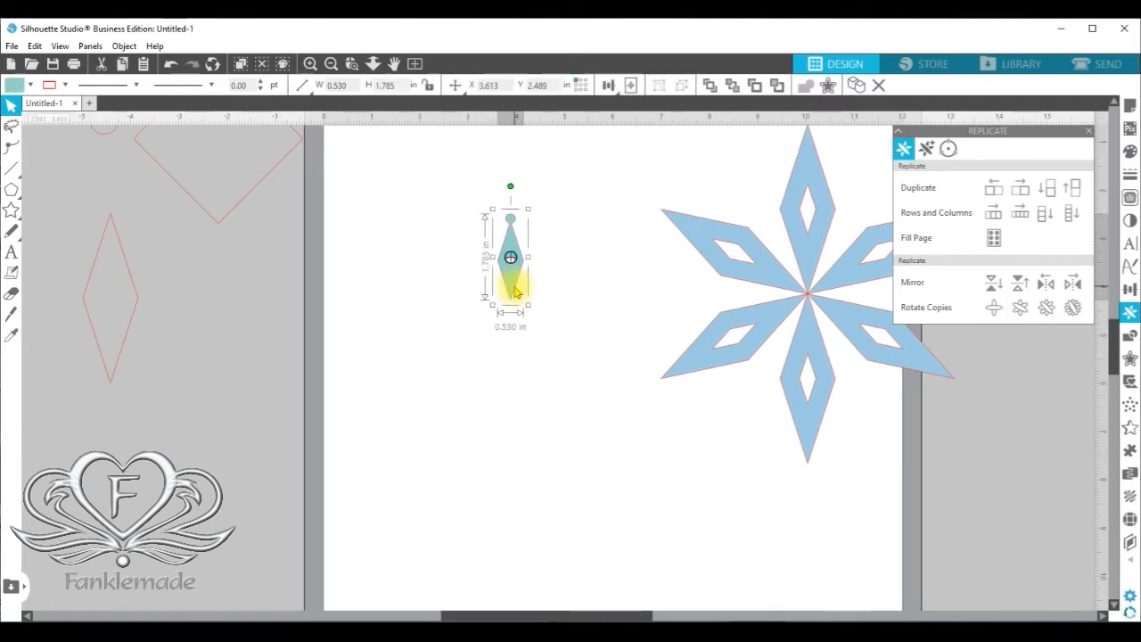
- Mirror the small teal shape downward from its lower tip and group it with the mirrored copy
{"action": "left_click", "coordinate": [310, 64]}
{"action": "left_click", "coordinate": [308, 64]}
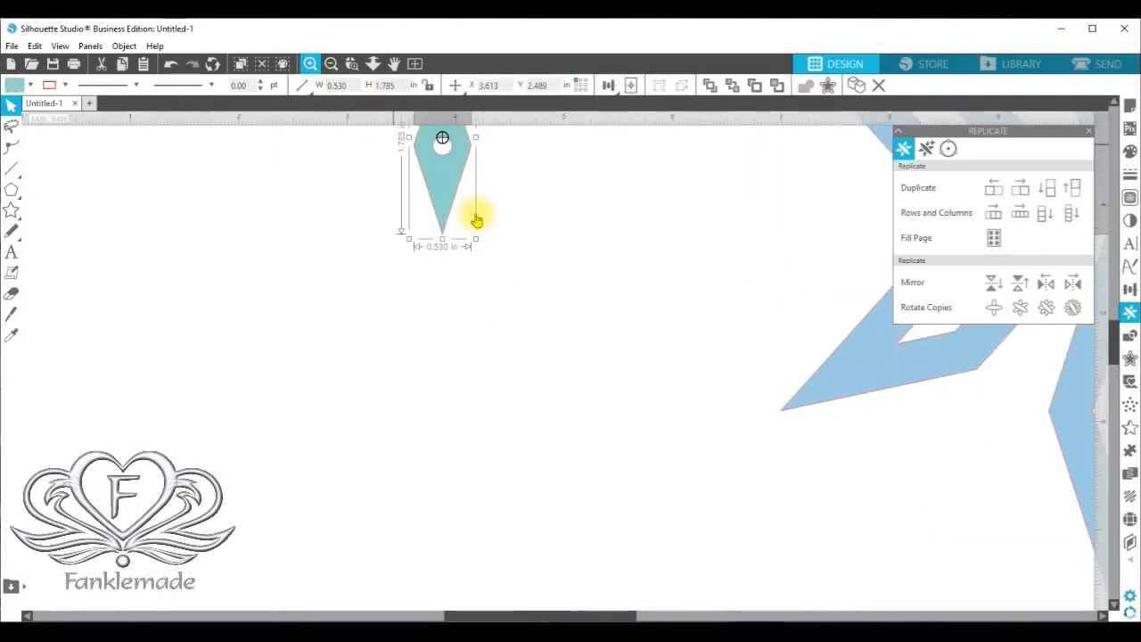
{"action": "left_click_drag", "start_coordinate": [1116, 343], "coordinate": [1121, 319]}
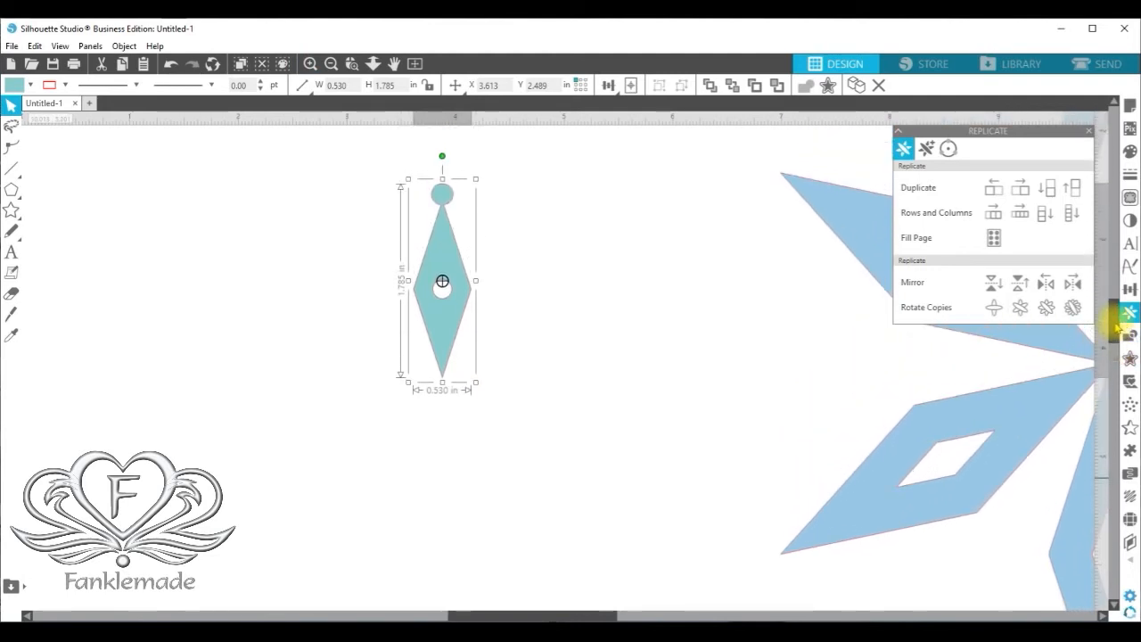
{"action": "left_click", "coordinate": [994, 283]}
{"action": "left_click", "coordinate": [381, 173]}
{"action": "left_click", "coordinate": [438, 326]}
{"action": "right_click", "coordinate": [472, 484]}
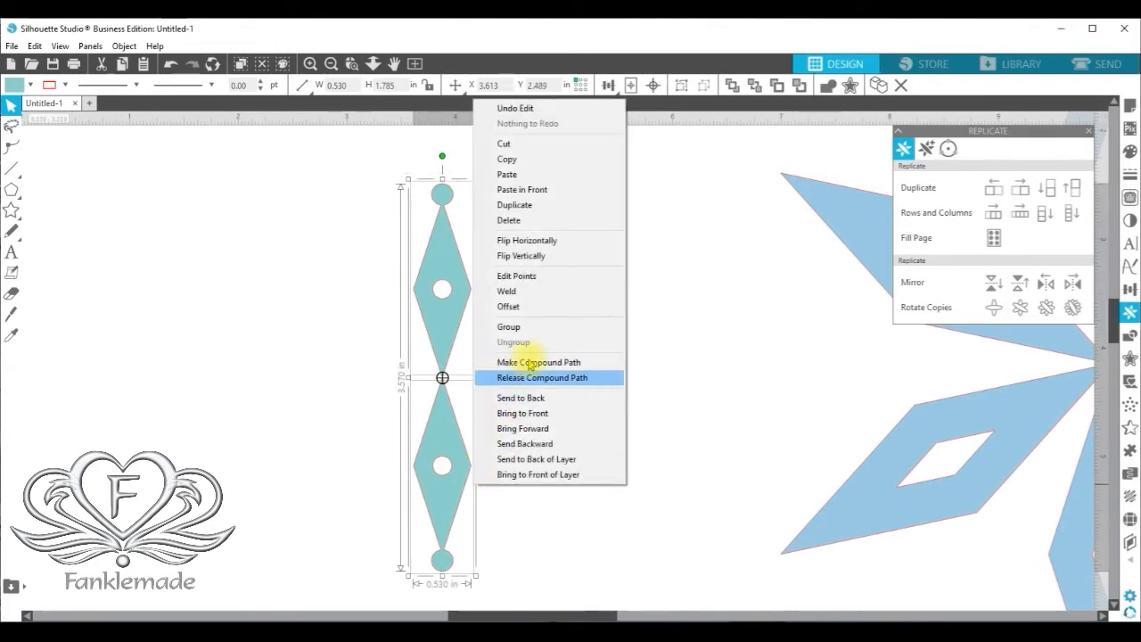
{"action": "left_click", "coordinate": [541, 330]}
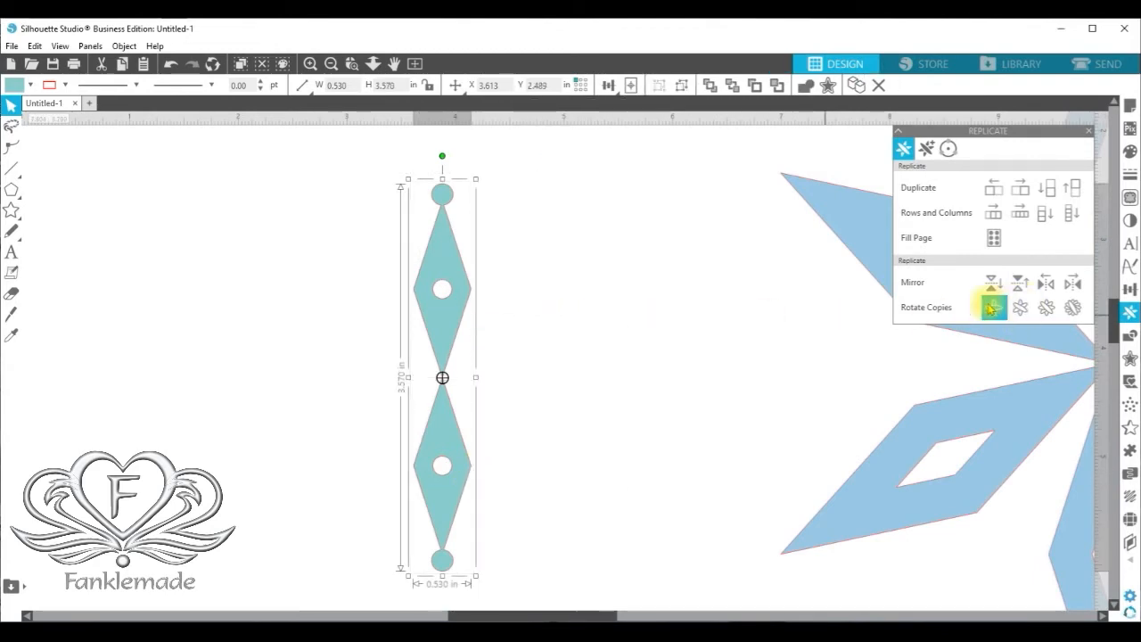
- Rotate copies of the teal pair into a six-armed snowflake and group all its arms
{"action": "left_click", "coordinate": [1017, 310]}
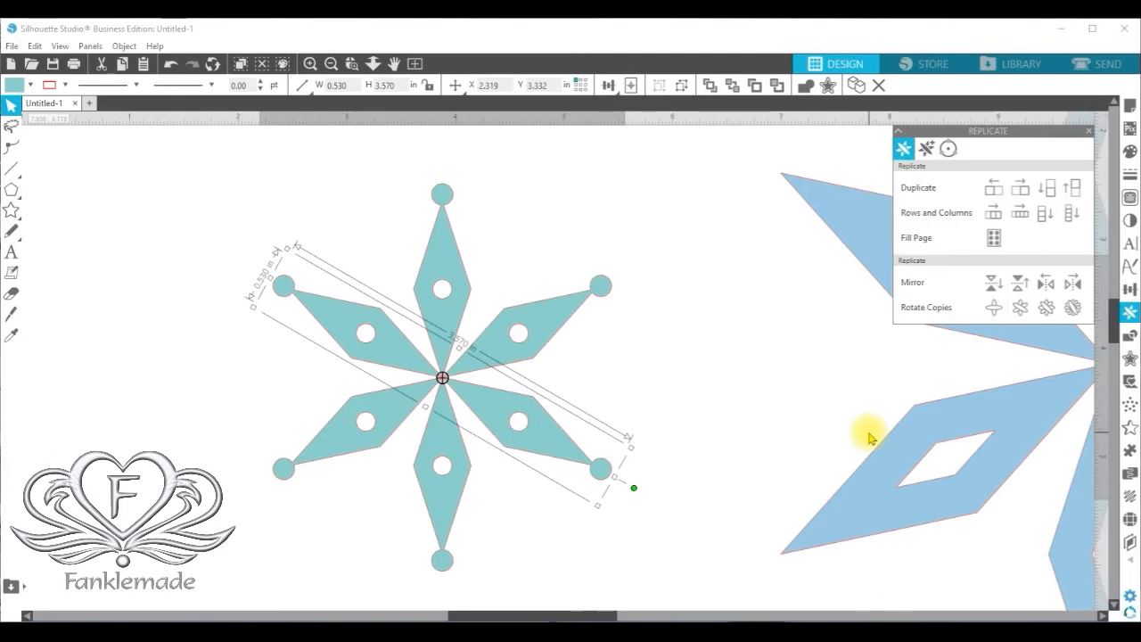
{"action": "left_click", "coordinate": [619, 535]}
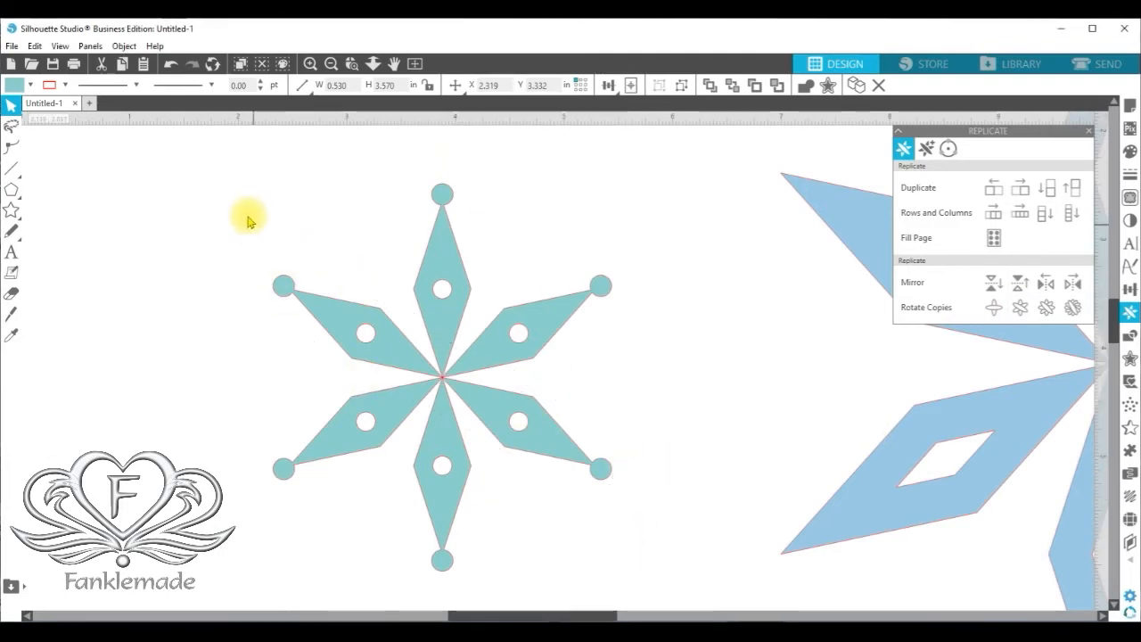
{"action": "left_click_drag", "start_coordinate": [321, 276], "coordinate": [543, 492]}
{"action": "right_click", "coordinate": [567, 459]}
{"action": "left_click", "coordinate": [668, 281]}
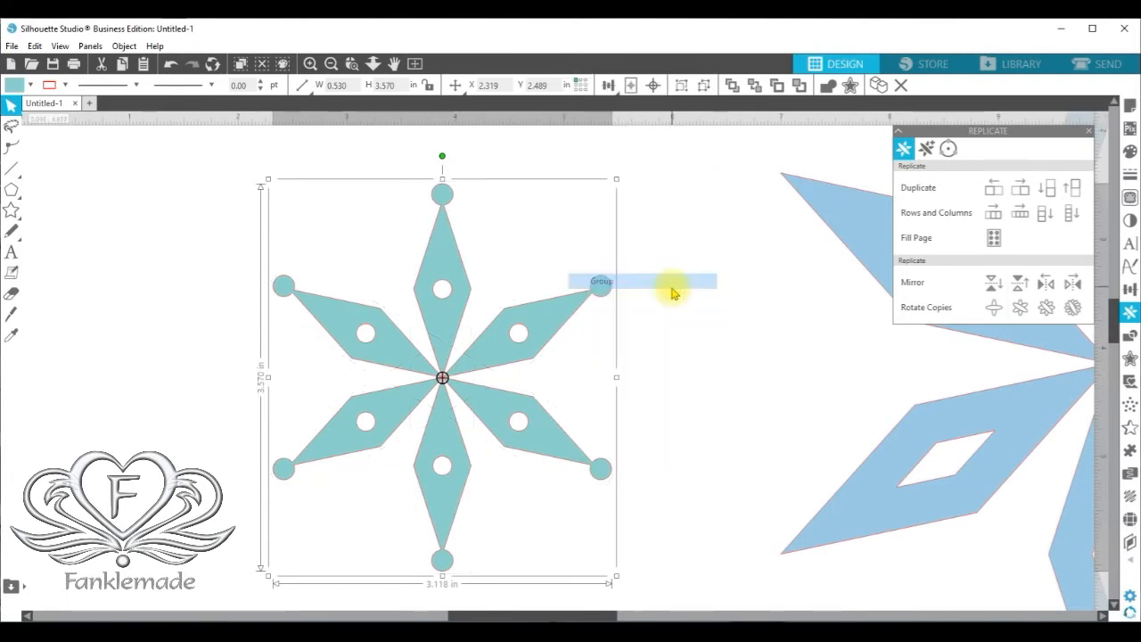
- Duplicate the spare 0.599 in circle beside the page and place the copy over the teal snowflake's centre
{"action": "left_click", "coordinate": [332, 65]}
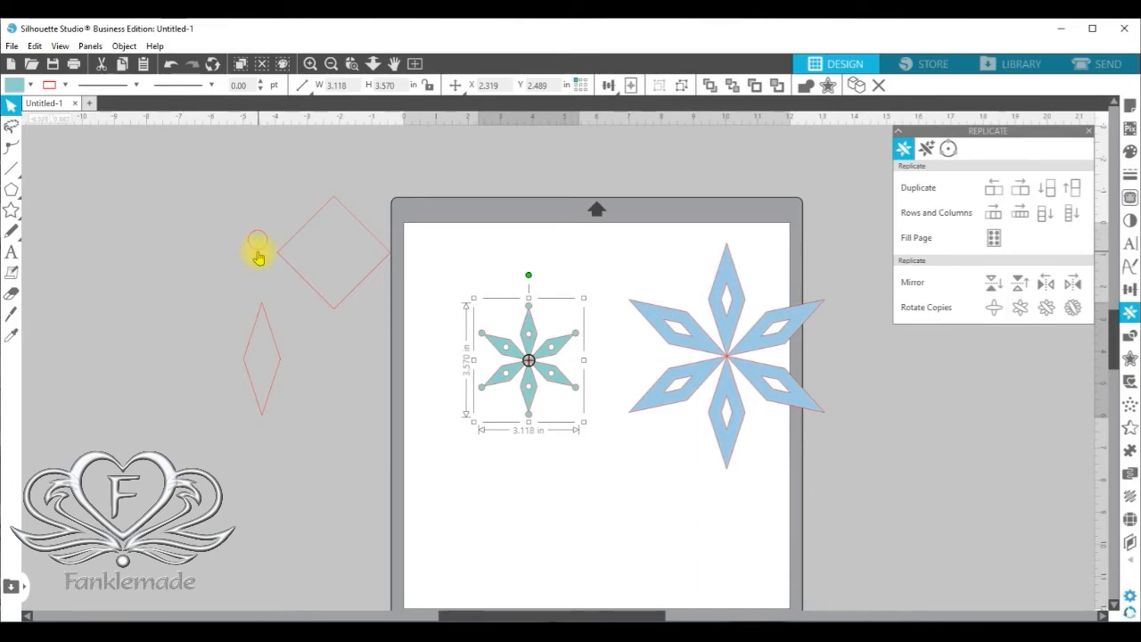
{"action": "left_click", "coordinate": [257, 258]}
{"action": "left_click", "coordinate": [266, 260]}
{"action": "right_click", "coordinate": [268, 267]}
{"action": "left_click", "coordinate": [299, 330]}
{"action": "right_click", "coordinate": [273, 268]}
{"action": "left_click", "coordinate": [301, 346]}
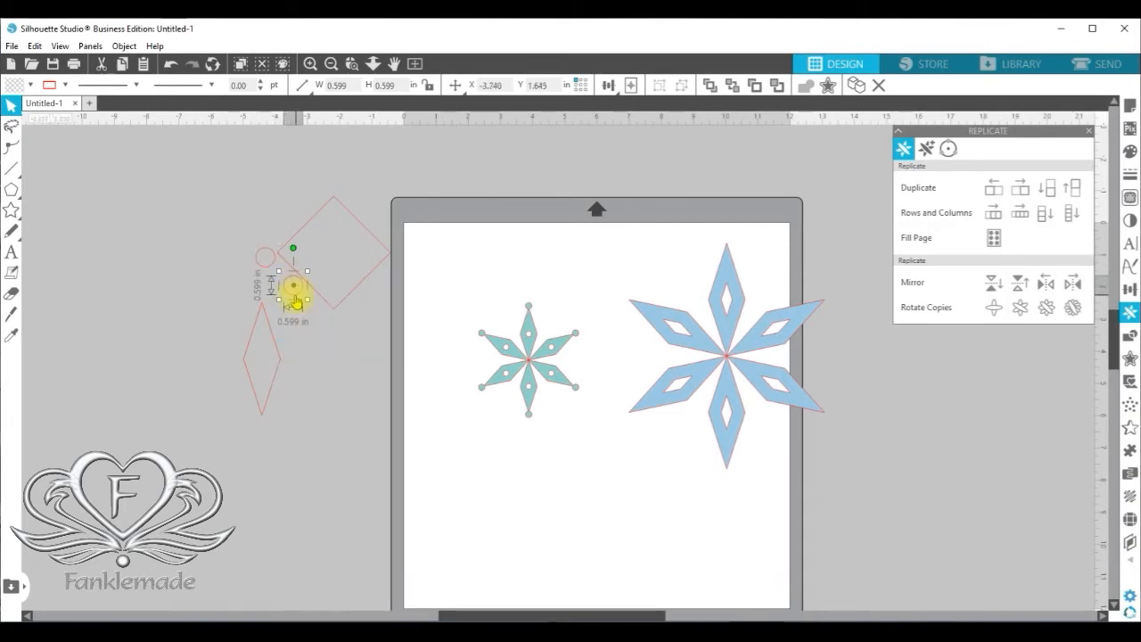
{"action": "left_click_drag", "start_coordinate": [295, 302], "coordinate": [531, 374]}
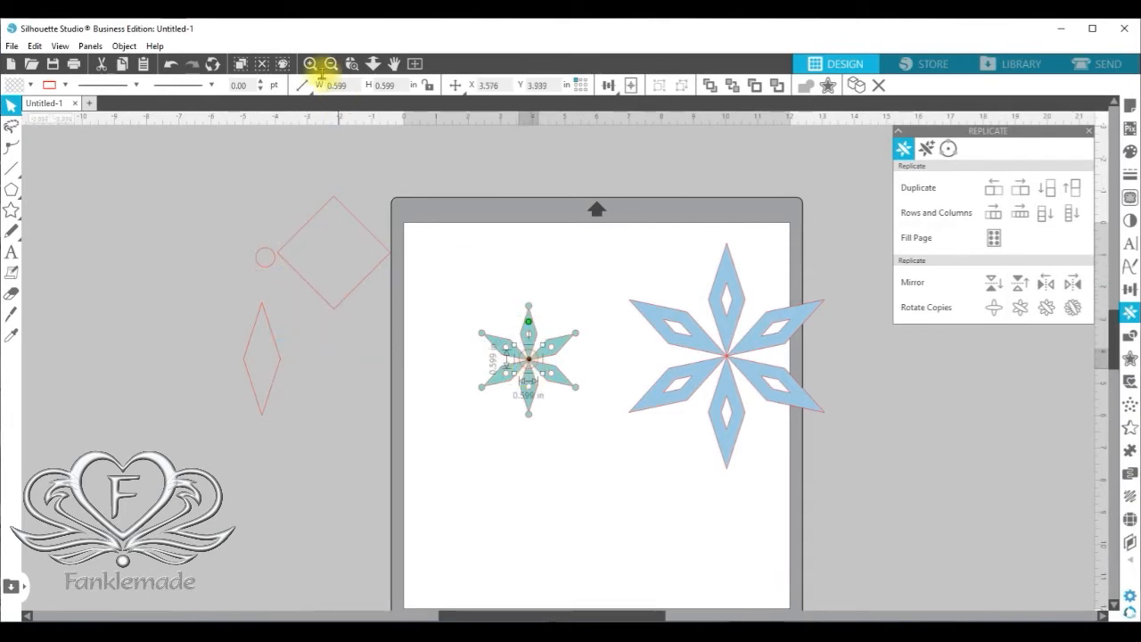
- Centre the circle exactly on the teal snowflake and weld the two into one shape
{"action": "left_click", "coordinate": [309, 63]}
{"action": "left_click", "coordinate": [310, 63]}
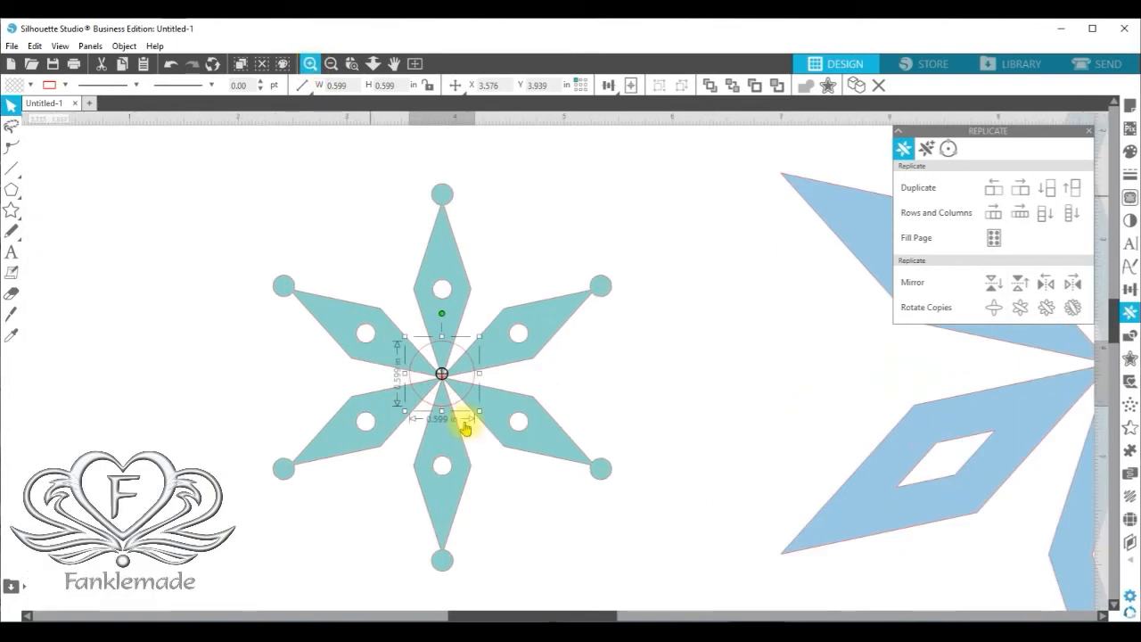
{"action": "left_click_drag", "start_coordinate": [255, 178], "coordinate": [517, 438]}
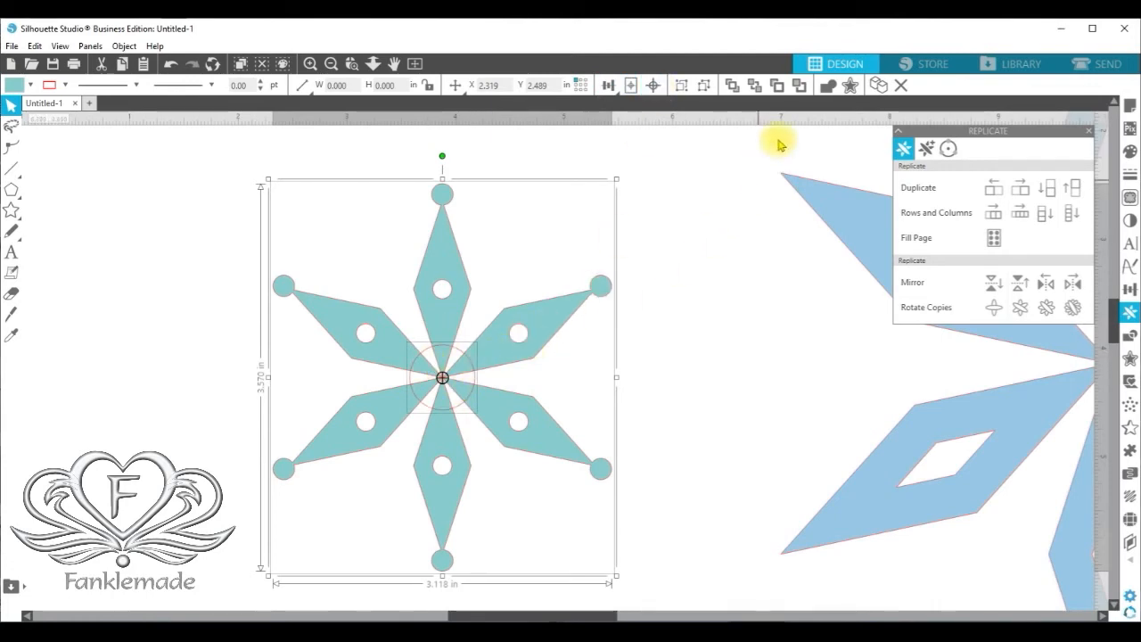
{"action": "left_click", "coordinate": [828, 87]}
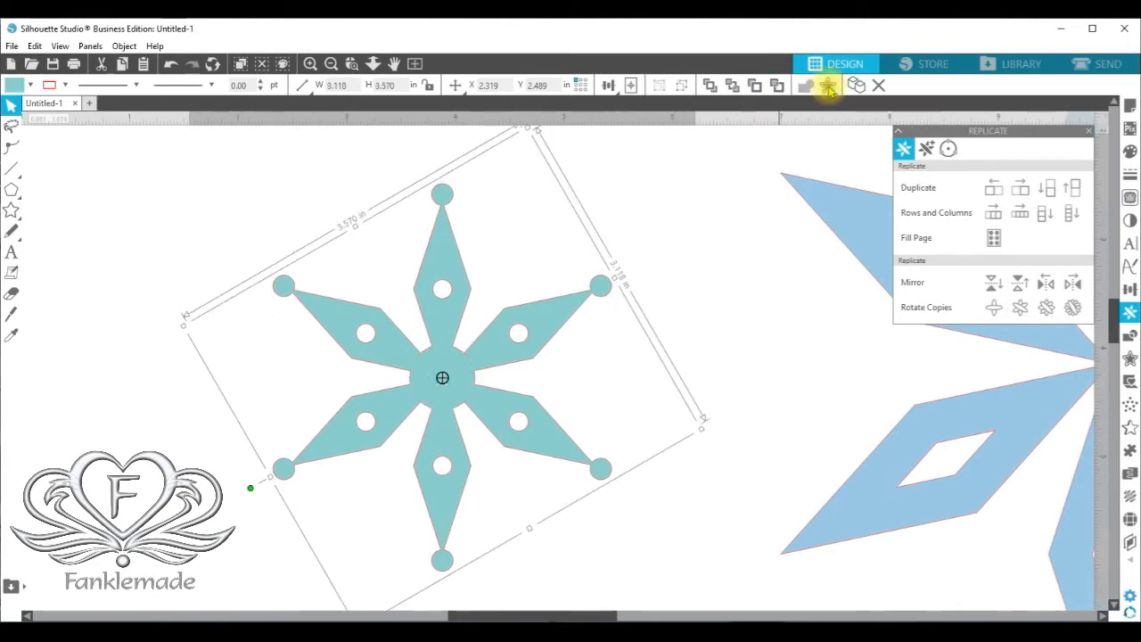
- Move the teal snowflake to the left side of the page and bring the blue snowflake fully inside the page
{"action": "left_click", "coordinate": [642, 358]}
{"action": "left_click_drag", "start_coordinate": [526, 352], "coordinate": [437, 335]}
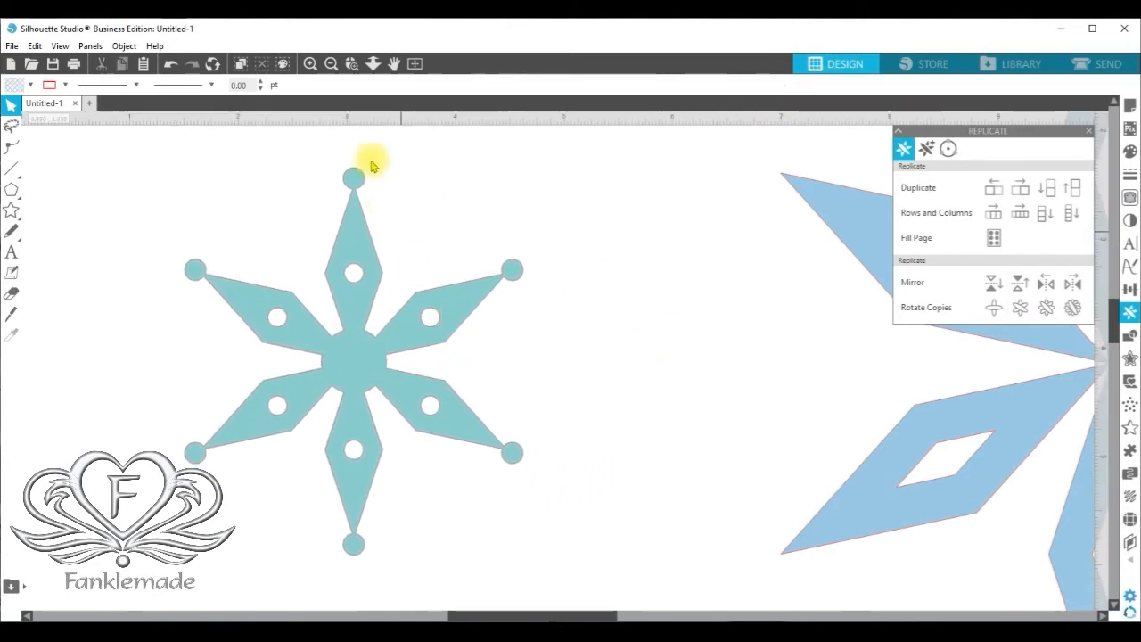
{"action": "left_click", "coordinate": [331, 65]}
{"action": "left_click", "coordinate": [331, 64]}
{"action": "left_click", "coordinate": [331, 64]}
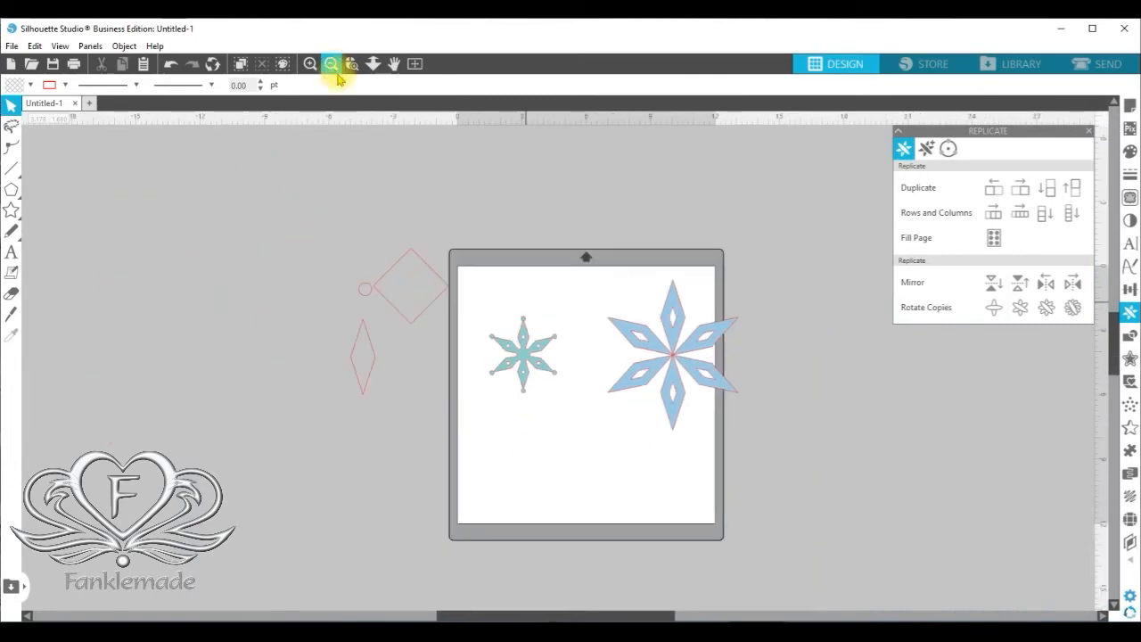
{"action": "left_click_drag", "start_coordinate": [527, 364], "coordinate": [518, 384]}
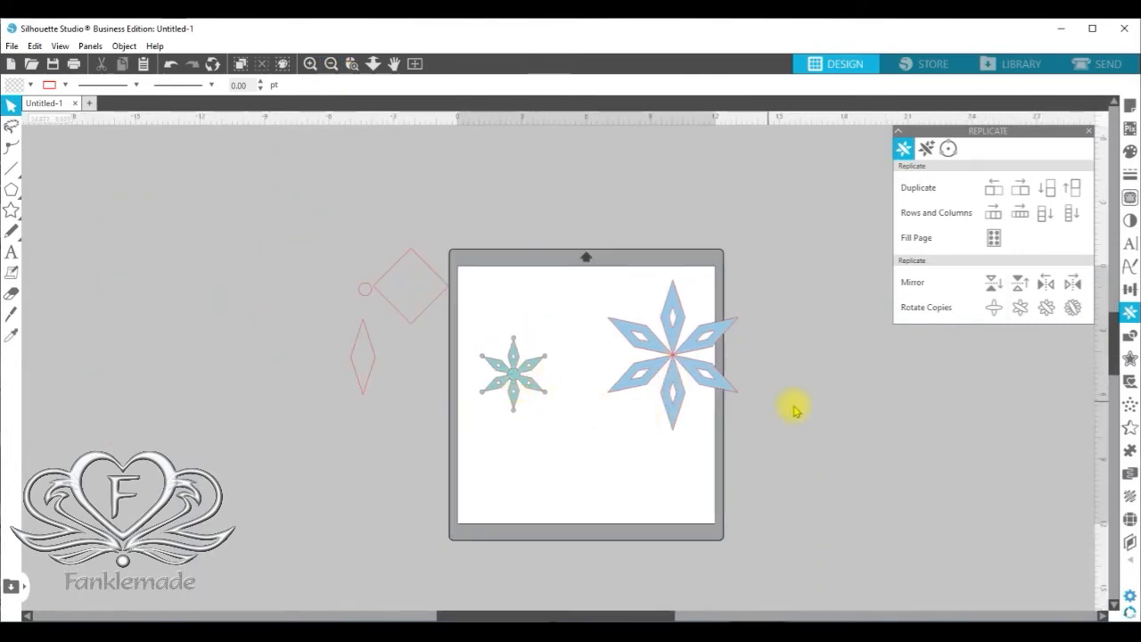
{"action": "left_click_drag", "start_coordinate": [709, 393], "coordinate": [659, 412]}
- Copy and paste the teal and blue snowflakes together and place the copies beside the page below the spare diamonds
{"action": "left_click_drag", "start_coordinate": [474, 288], "coordinate": [677, 403]}
{"action": "right_click", "coordinate": [657, 393]}
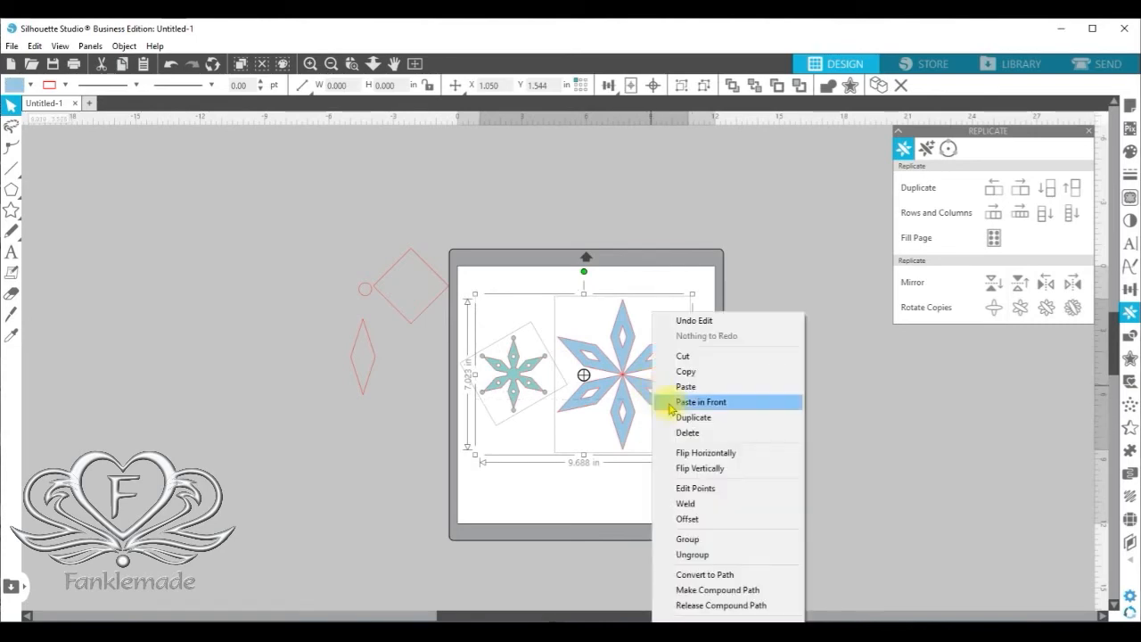
{"action": "left_click", "coordinate": [693, 373]}
{"action": "right_click", "coordinate": [669, 395]}
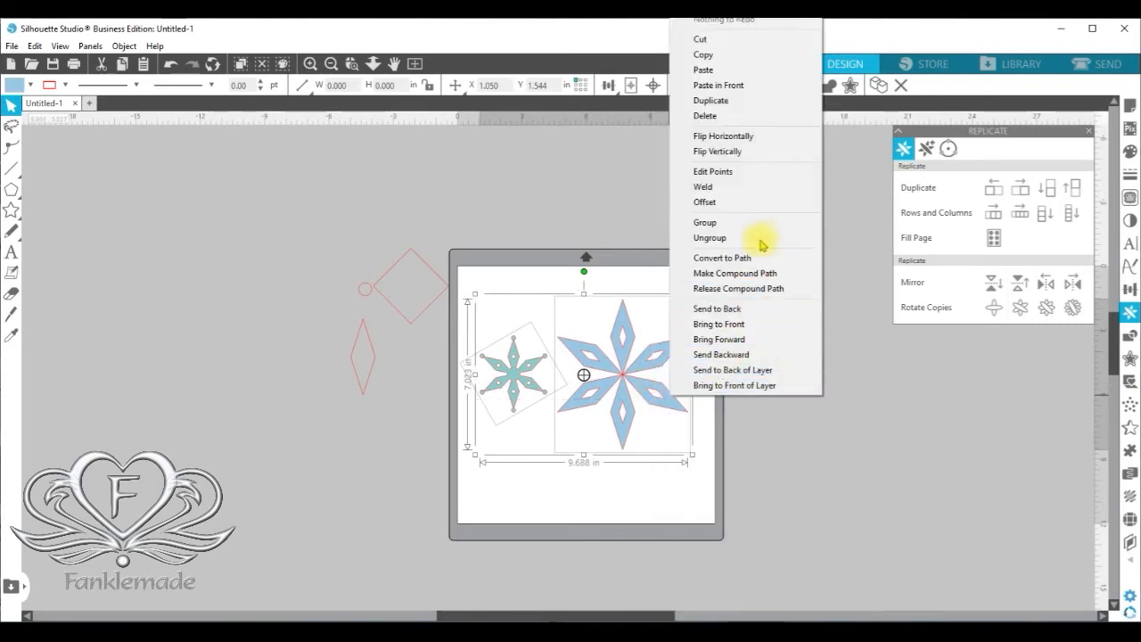
{"action": "left_click", "coordinate": [778, 70]}
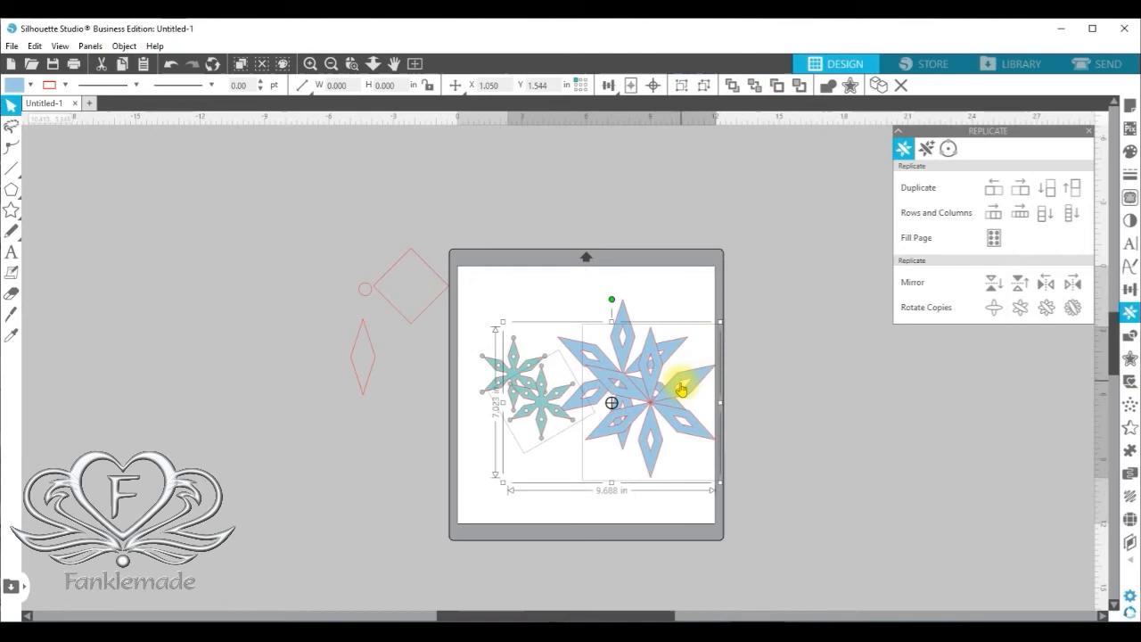
{"action": "left_click_drag", "start_coordinate": [667, 412], "coordinate": [395, 461]}
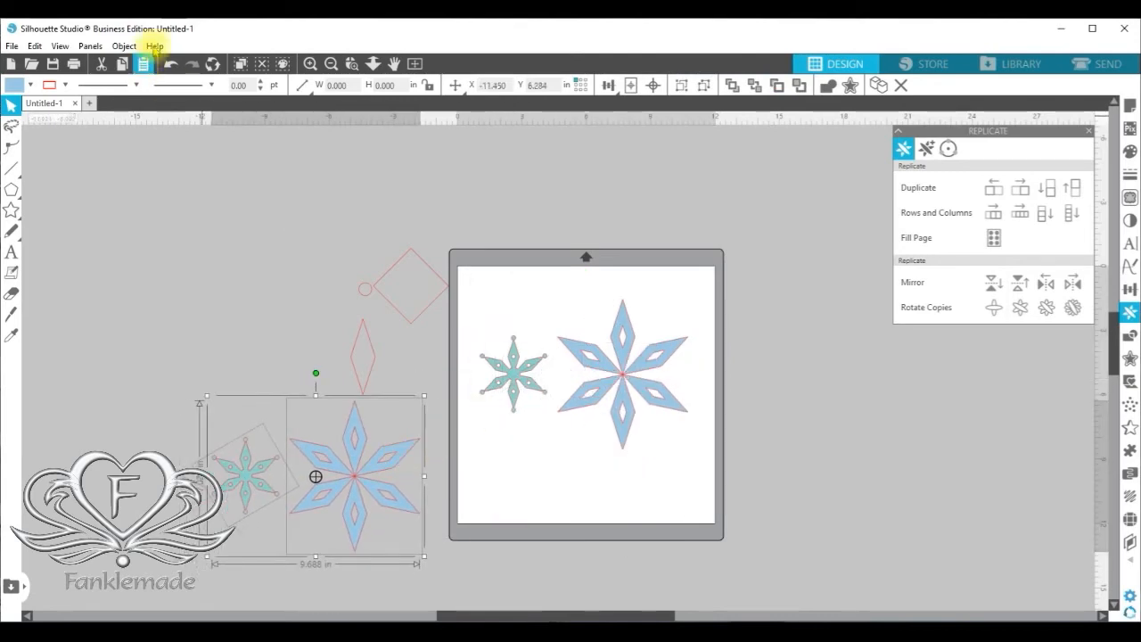
- Move the teal snowflake on the page over the centre of the blue snowflake
{"action": "left_click", "coordinate": [308, 65]}
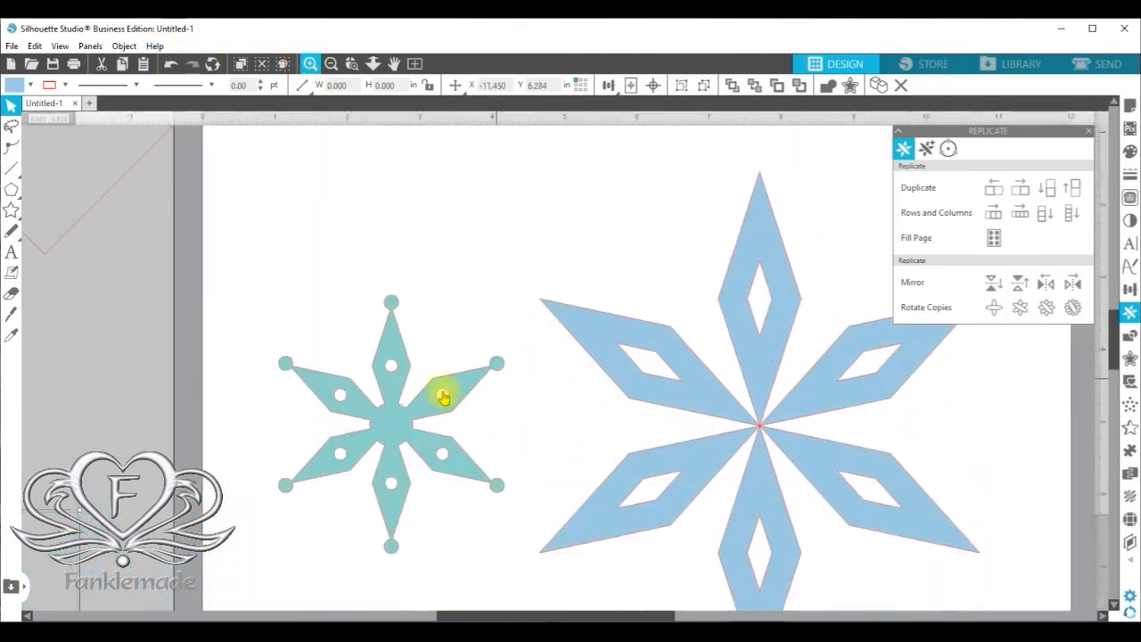
{"action": "left_click", "coordinate": [448, 409]}
{"action": "left_click_drag", "start_coordinate": [469, 399], "coordinate": [838, 408]}
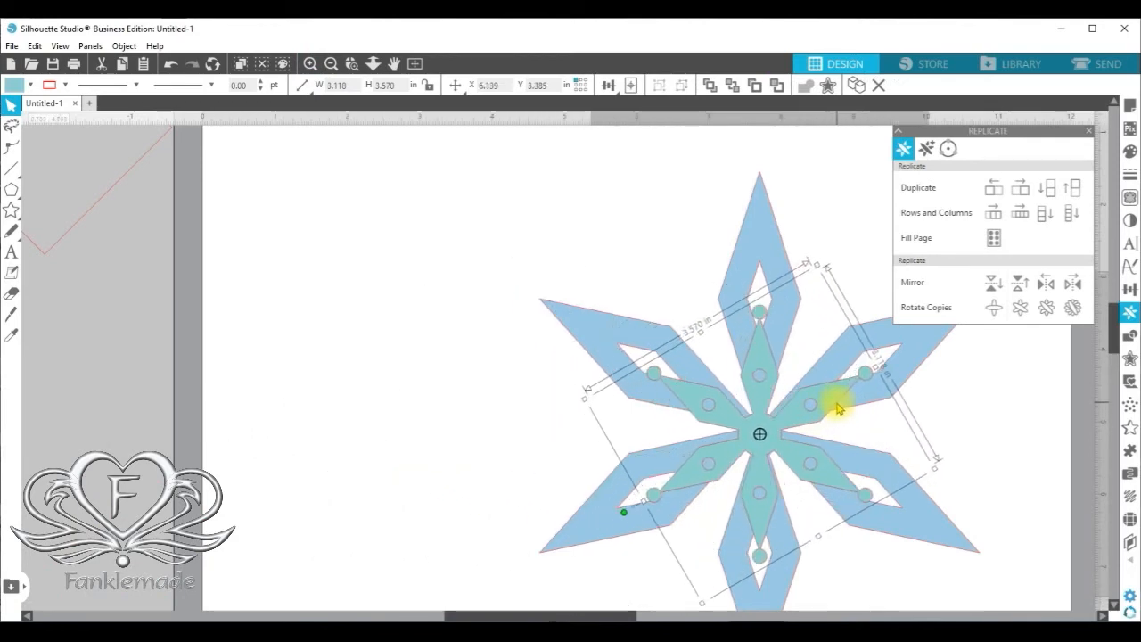
{"action": "left_click_drag", "start_coordinate": [584, 615], "coordinate": [624, 615]}
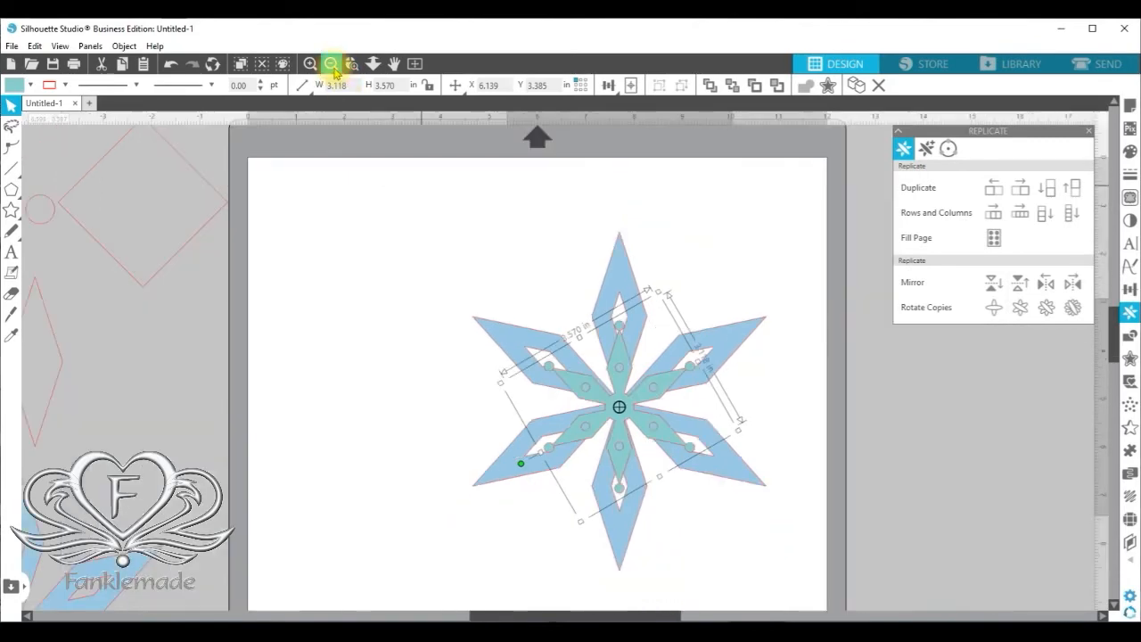
{"action": "left_click", "coordinate": [330, 63]}
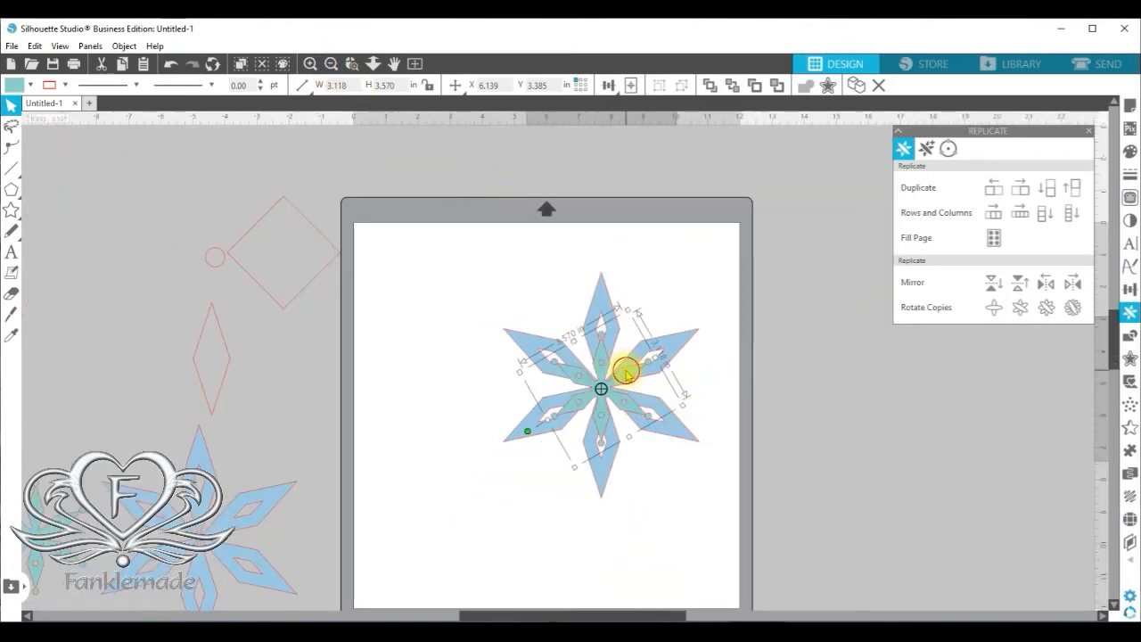
{"action": "left_click_drag", "start_coordinate": [627, 373], "coordinate": [624, 368]}
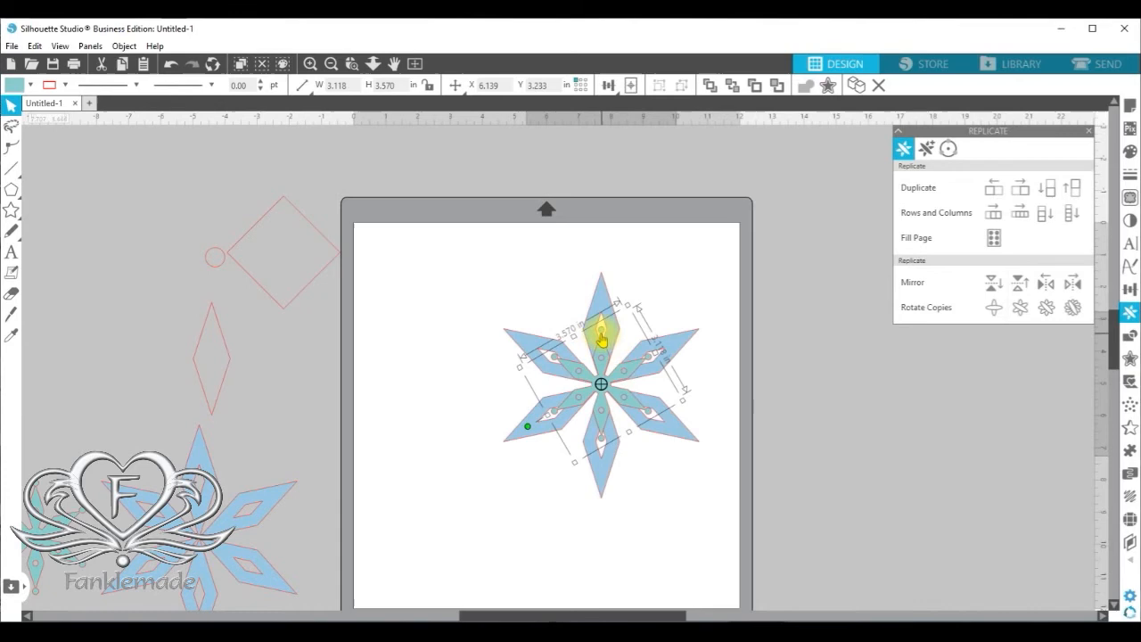
{"action": "left_click", "coordinate": [310, 64]}
{"action": "left_click", "coordinate": [311, 63]}
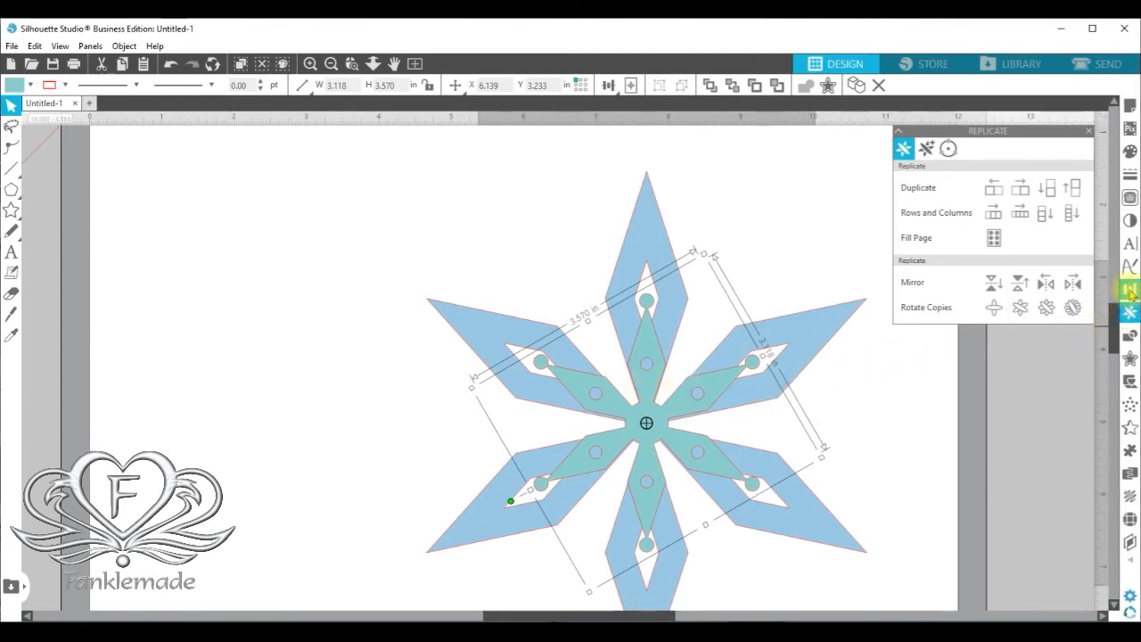
- Rotate the teal snowflake to a custom angle of 30° so its arms sit between the blue arms
{"action": "left_click", "coordinate": [1130, 291]}
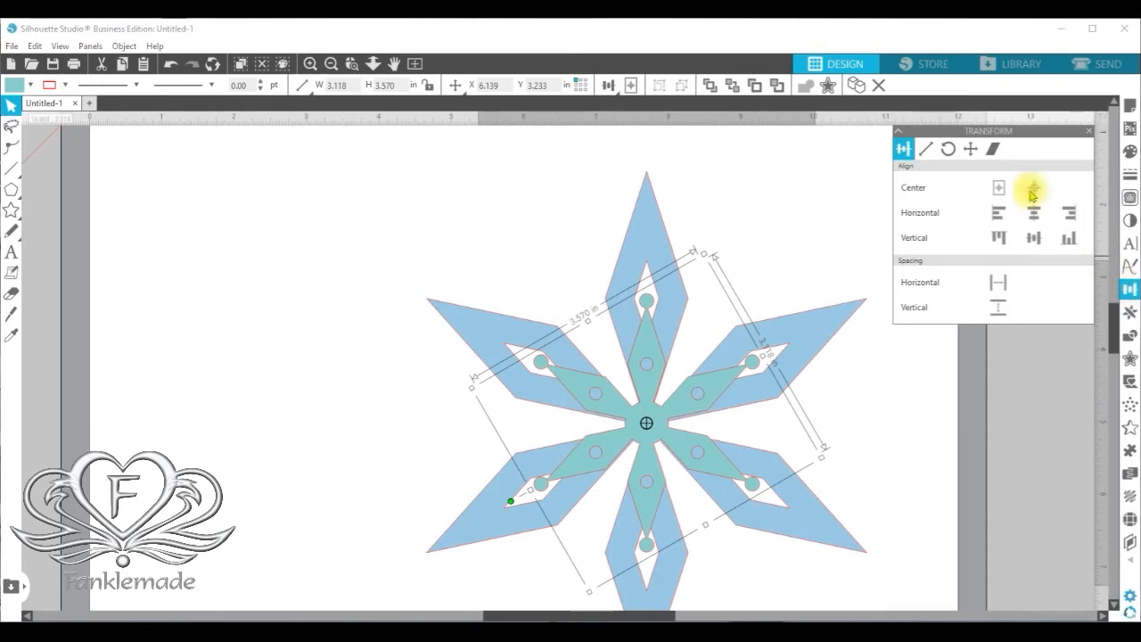
{"action": "left_click", "coordinate": [949, 149]}
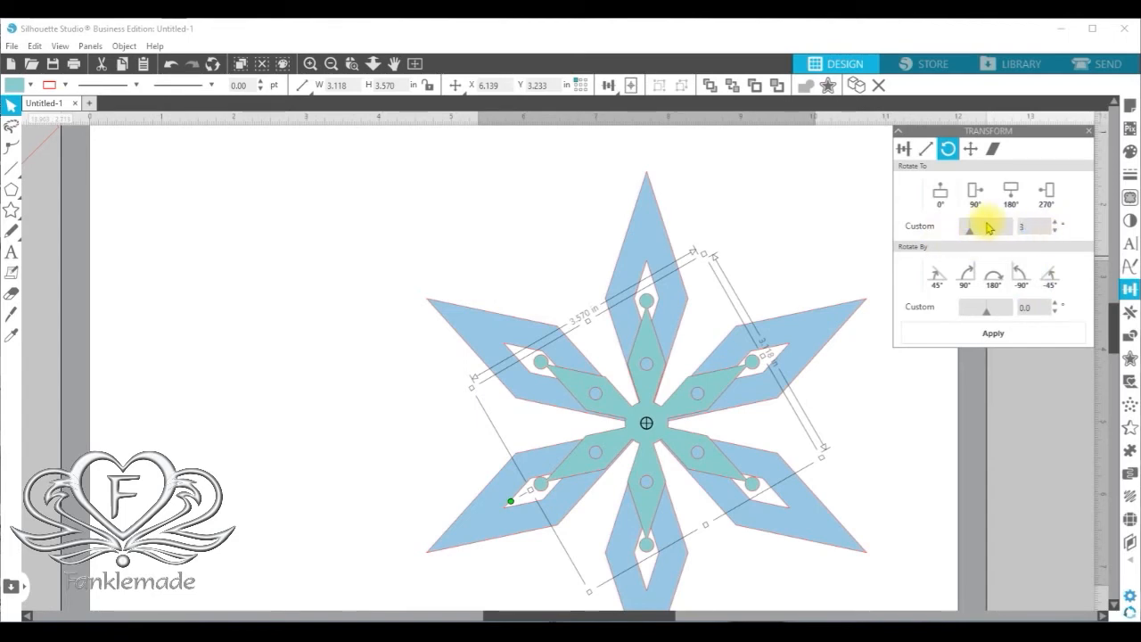
{"action": "left_click", "coordinate": [1003, 337]}
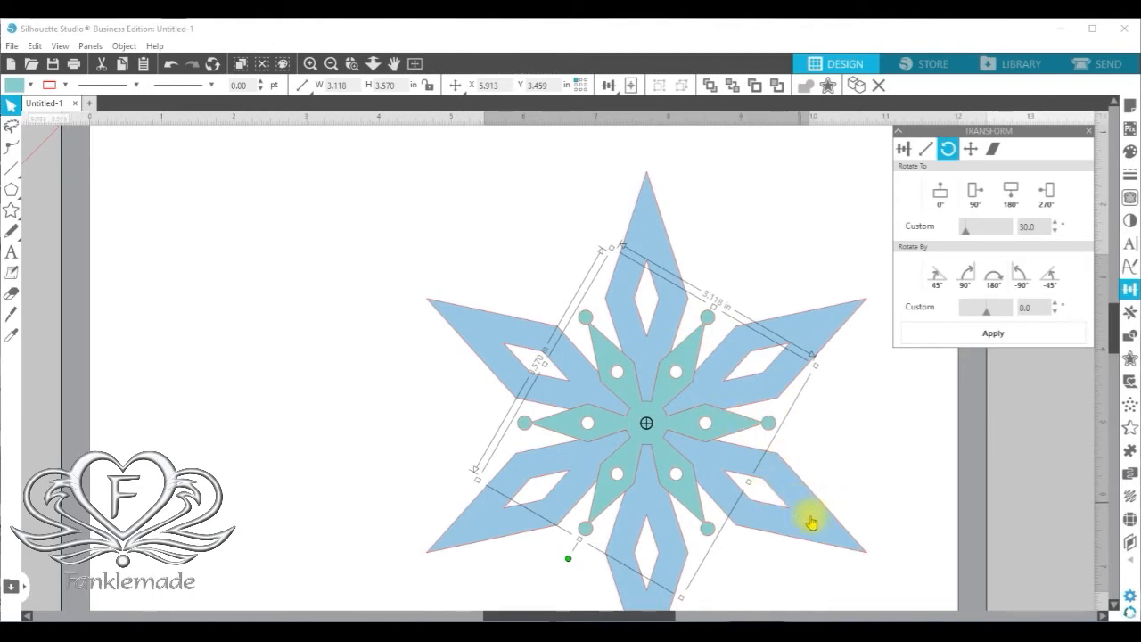
- Select the stacked teal and blue snowflakes and move them together to the middle of the page's width
{"action": "left_click_drag", "start_coordinate": [838, 533], "coordinate": [739, 505]}
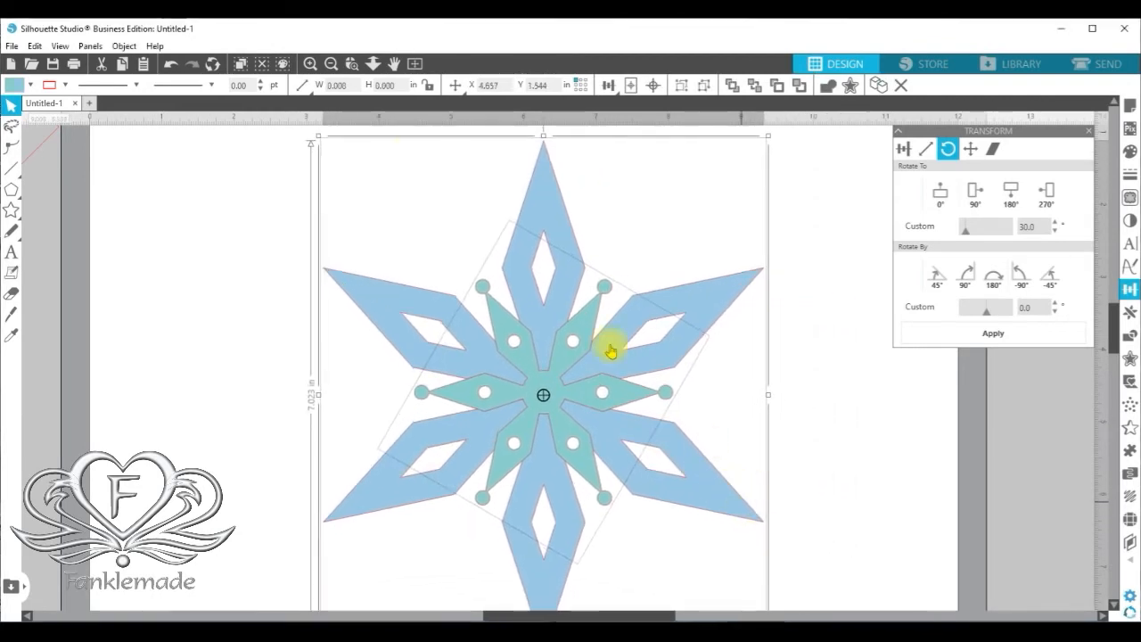
{"action": "left_click", "coordinate": [332, 63]}
{"action": "left_click", "coordinate": [332, 64]}
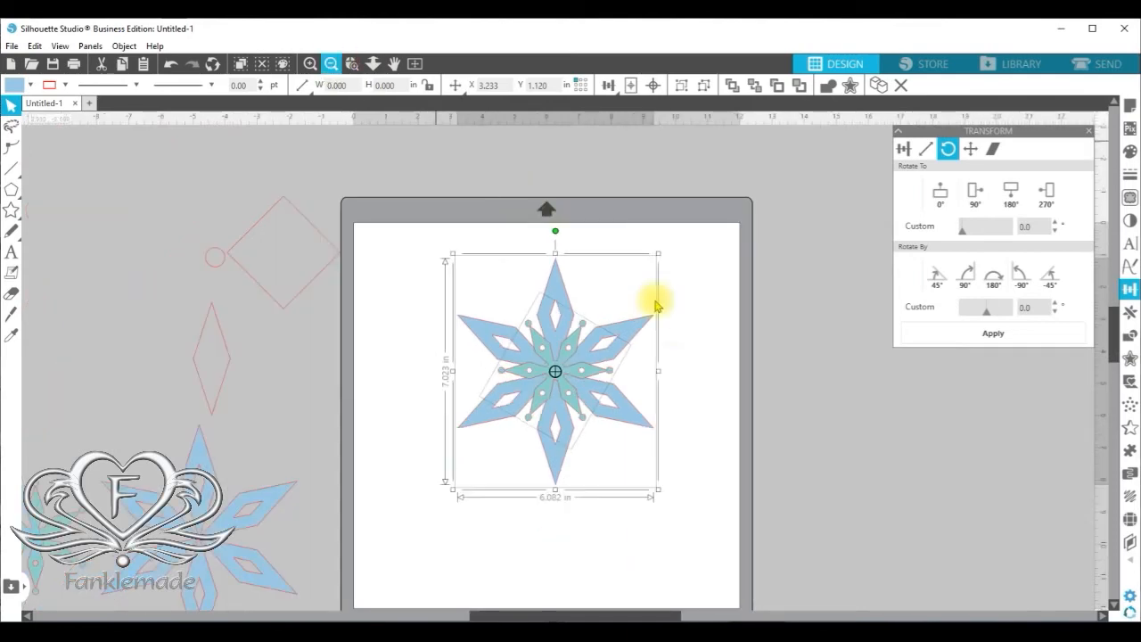
{"action": "left_click", "coordinate": [673, 327]}
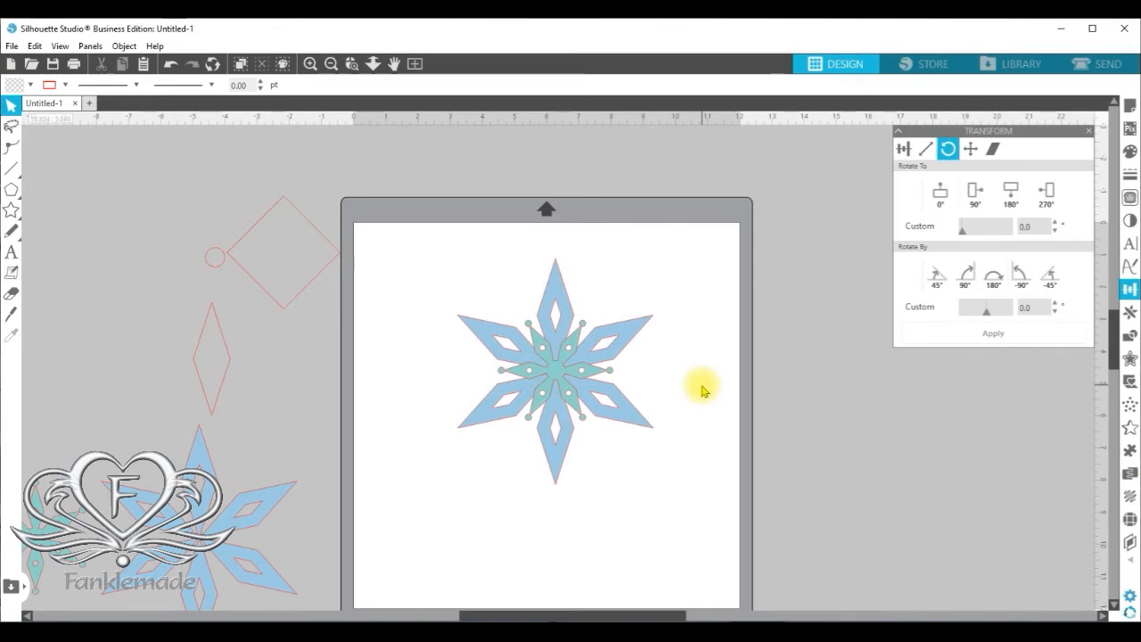
{"action": "left_click_drag", "start_coordinate": [445, 268], "coordinate": [654, 450]}
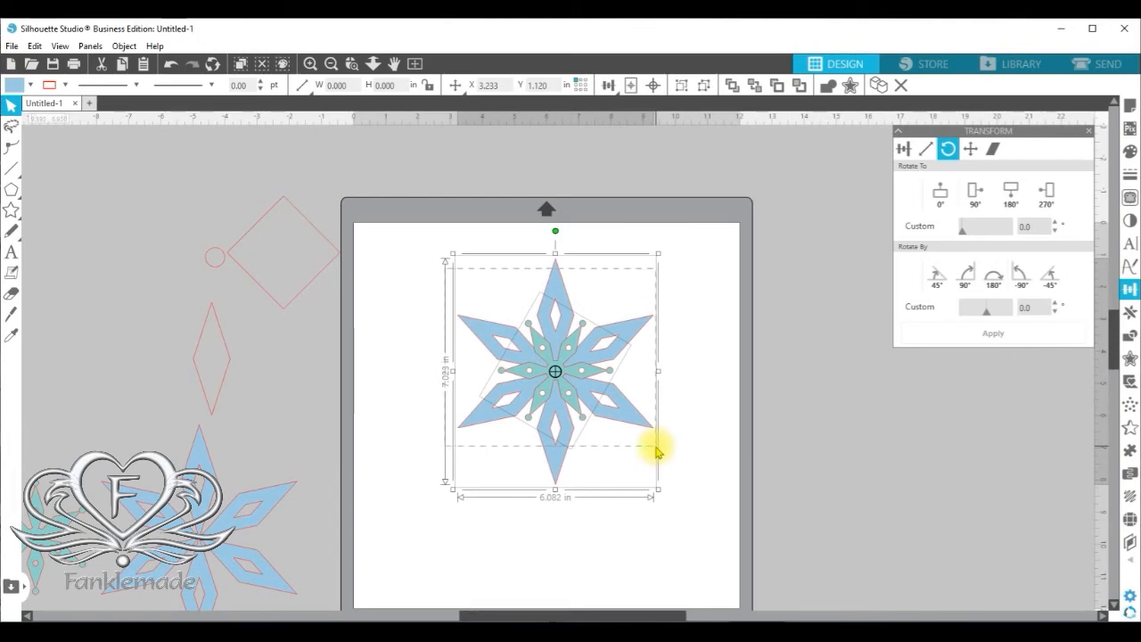
{"action": "left_click_drag", "start_coordinate": [656, 452], "coordinate": [657, 449]}
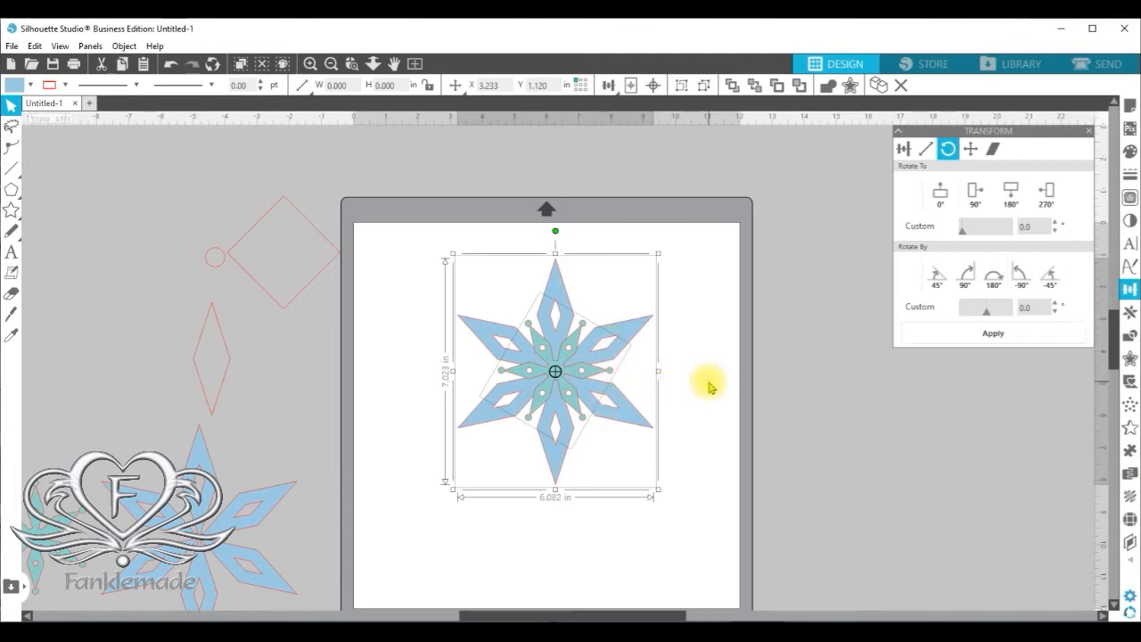
{"action": "left_click", "coordinate": [696, 358]}
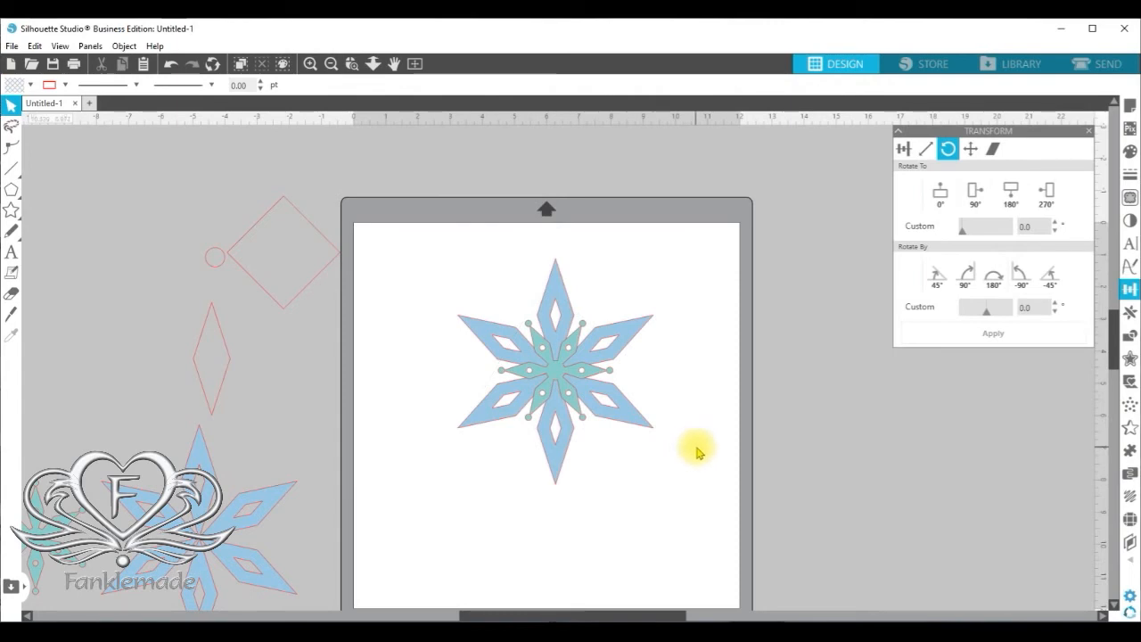
- Pull the teal snowflake off the blue one and put it back over the blue snowflake's centre
{"action": "left_click", "coordinate": [310, 62]}
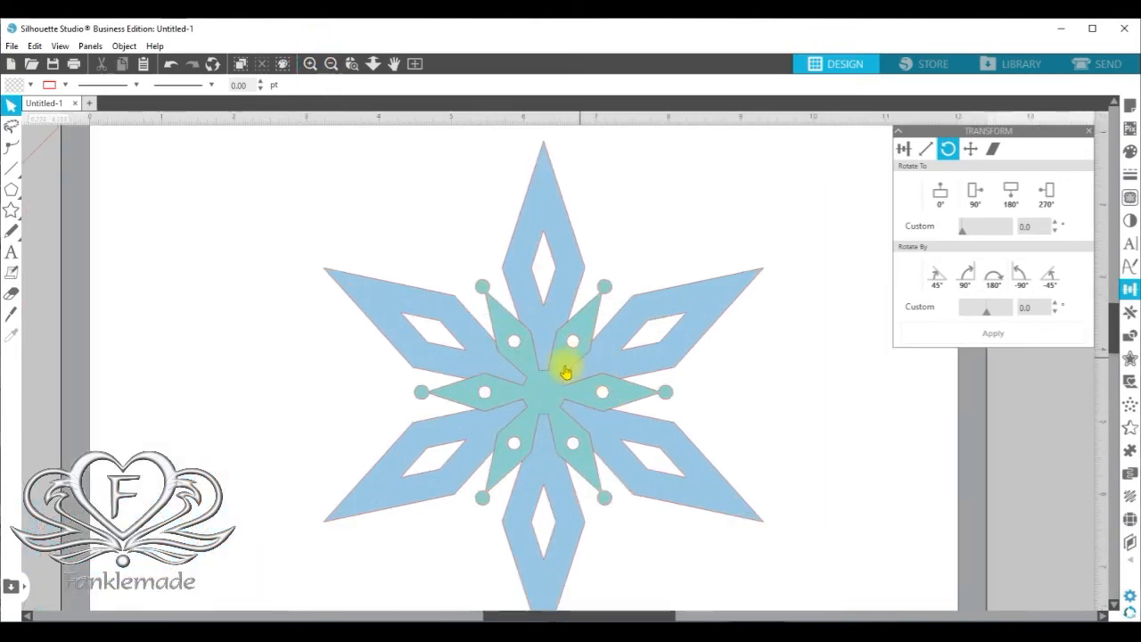
{"action": "left_click_drag", "start_coordinate": [580, 357], "coordinate": [267, 318]}
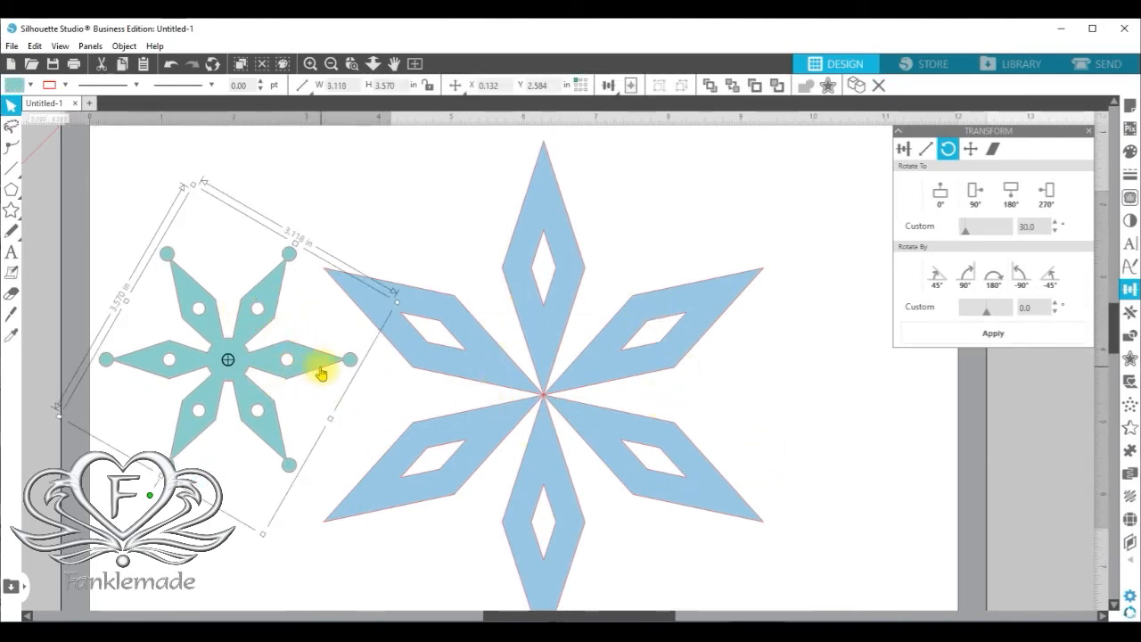
{"action": "left_click_drag", "start_coordinate": [319, 372], "coordinate": [629, 405]}
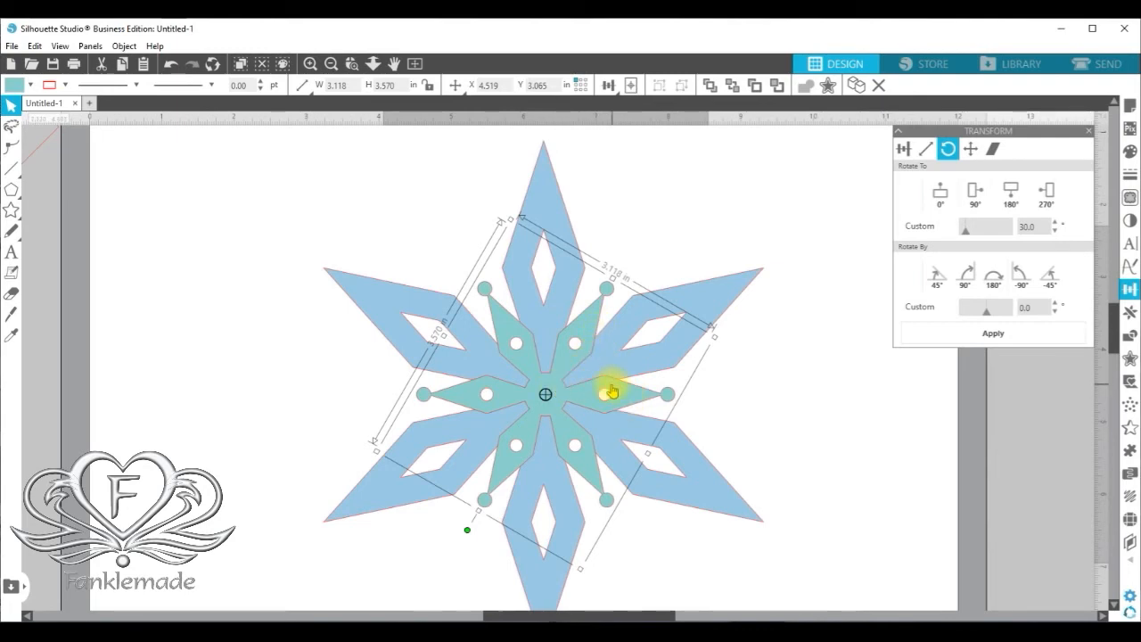
{"action": "left_click", "coordinate": [332, 64]}
{"action": "left_click", "coordinate": [332, 63]}
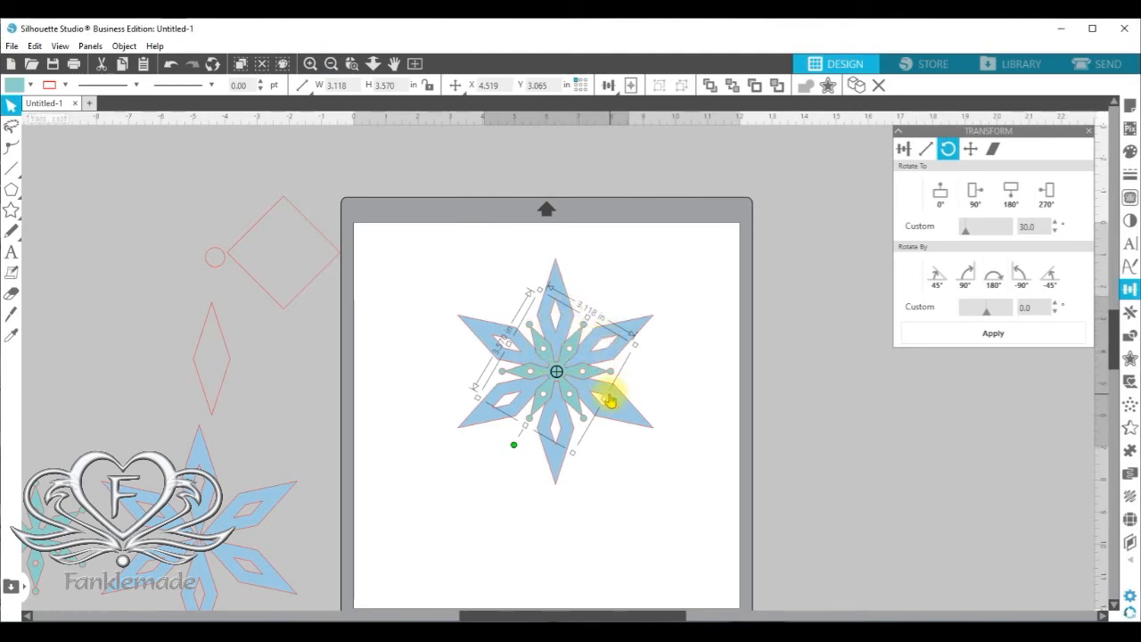
- Copy and paste the stacked two-colour snowflake and place the copy off the page's right side
{"action": "left_click_drag", "start_coordinate": [408, 253], "coordinate": [634, 432]}
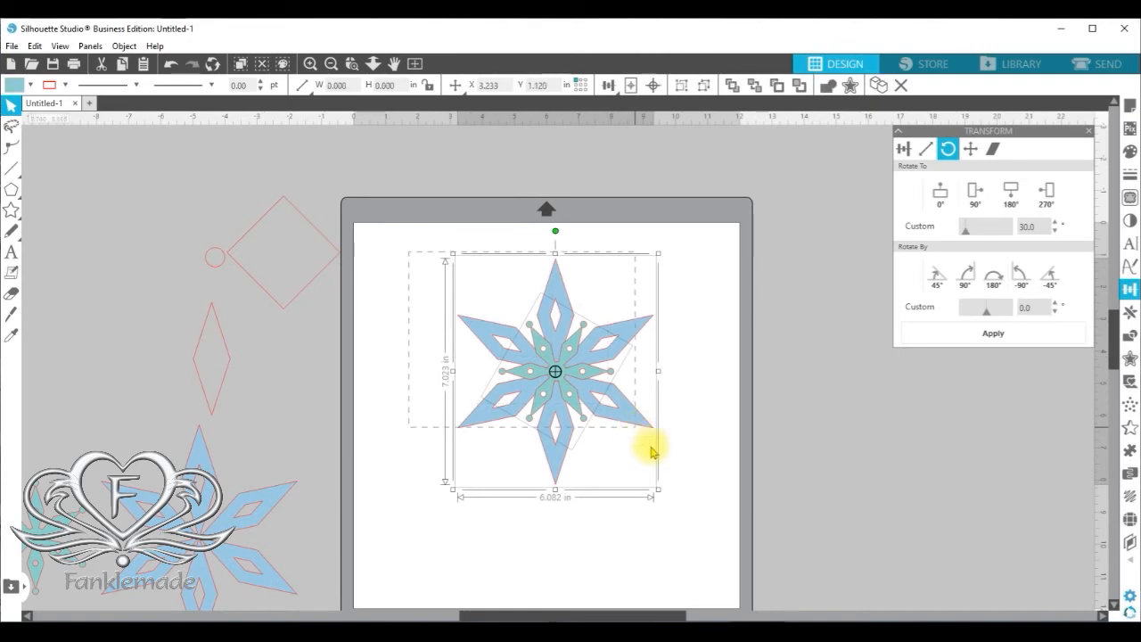
{"action": "right_click", "coordinate": [556, 379]}
{"action": "left_click", "coordinate": [604, 373]}
{"action": "right_click", "coordinate": [600, 382]}
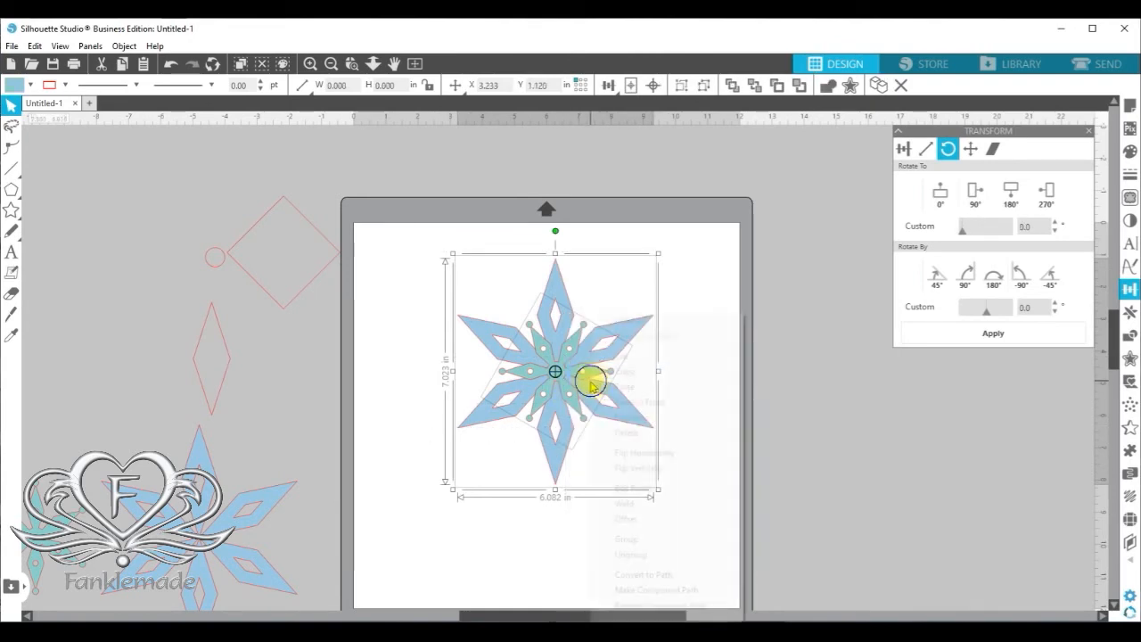
{"action": "left_click", "coordinate": [596, 385]}
{"action": "left_click_drag", "start_coordinate": [594, 434], "coordinate": [901, 438]}
- Weld the stacked teal and blue snowflakes on the page into one shape and shift it up and left
{"action": "left_click_drag", "start_coordinate": [443, 267], "coordinate": [668, 442]}
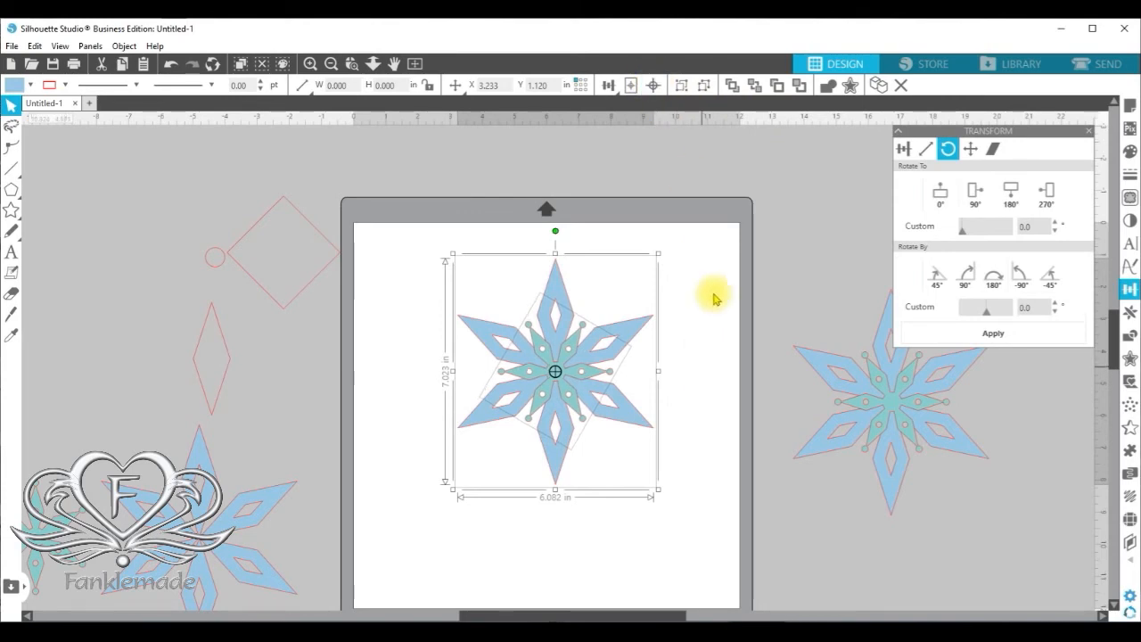
{"action": "left_click", "coordinate": [828, 86]}
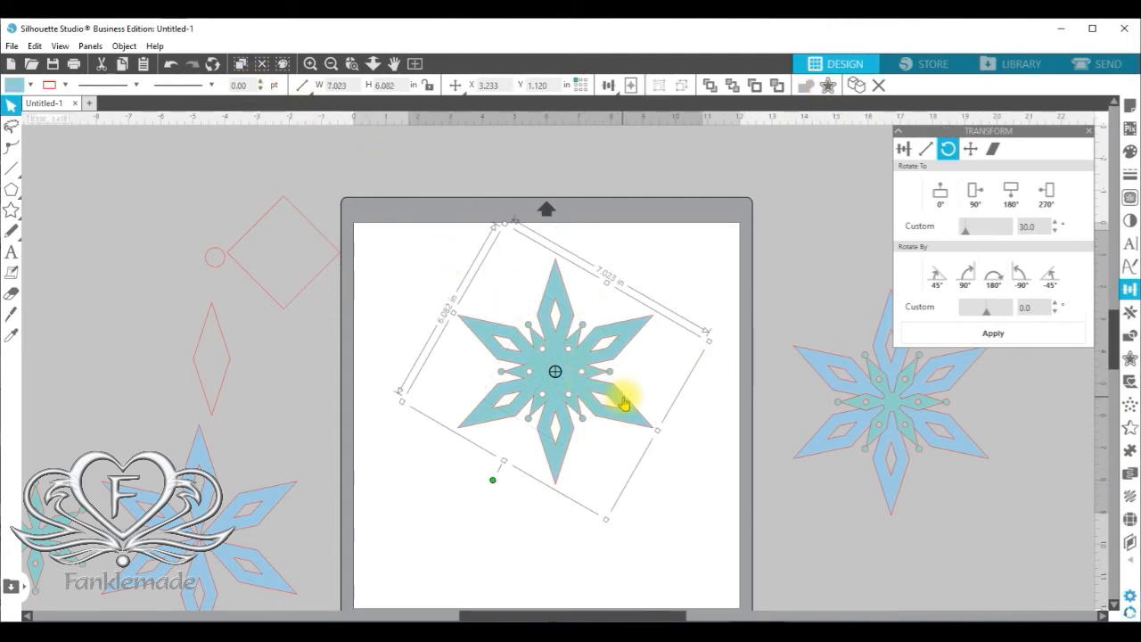
{"action": "left_click_drag", "start_coordinate": [624, 399], "coordinate": [593, 396]}
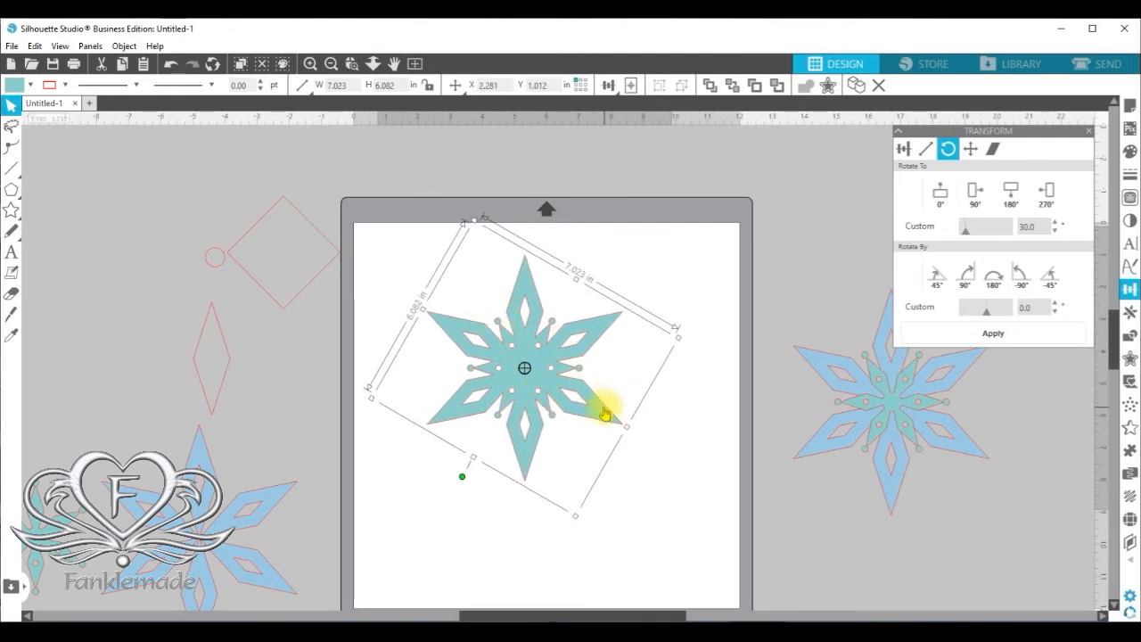
{"action": "left_click_drag", "start_coordinate": [604, 417], "coordinate": [606, 392]}
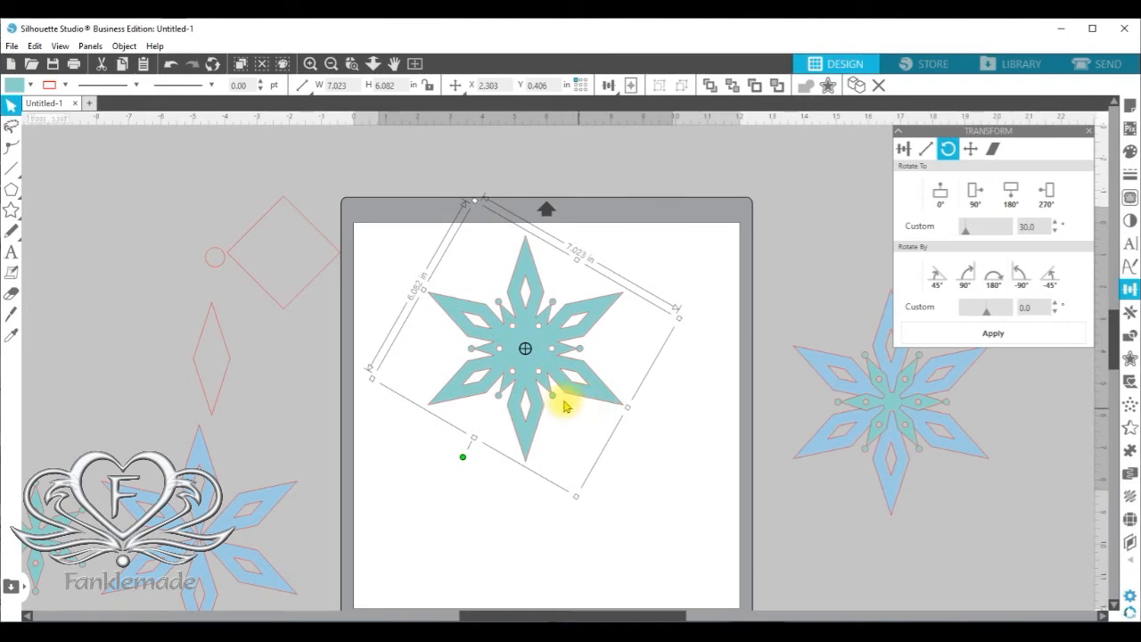
- Move the welded snowflake further toward the page's upper-left corner
{"action": "left_click", "coordinate": [310, 64]}
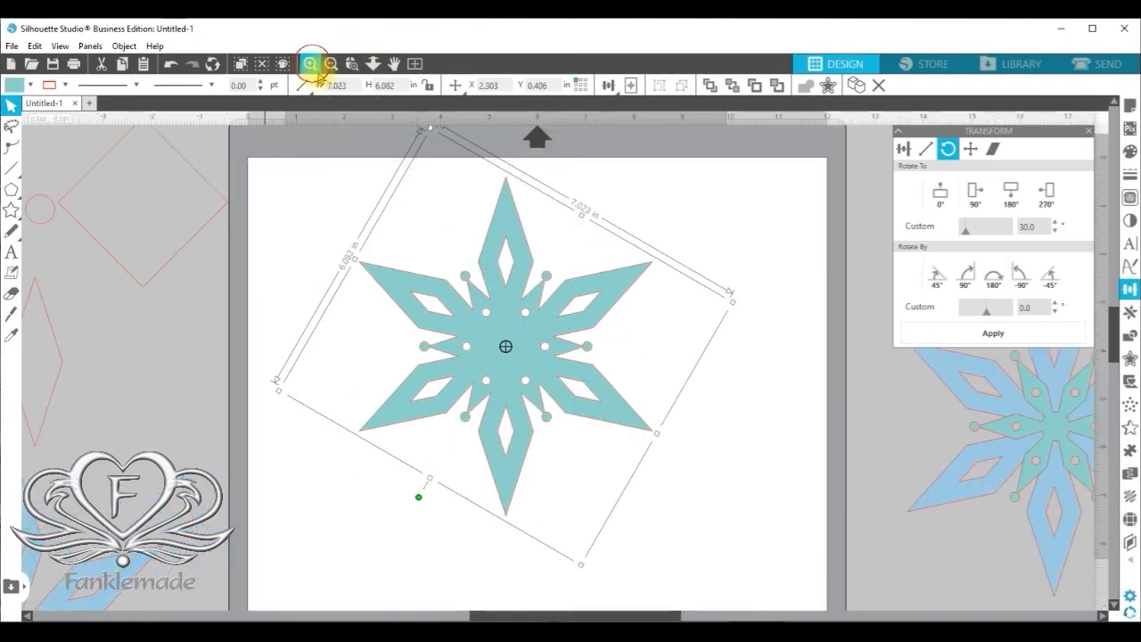
{"action": "left_click", "coordinate": [312, 64]}
{"action": "left_click_drag", "start_coordinate": [580, 323], "coordinate": [578, 332]}
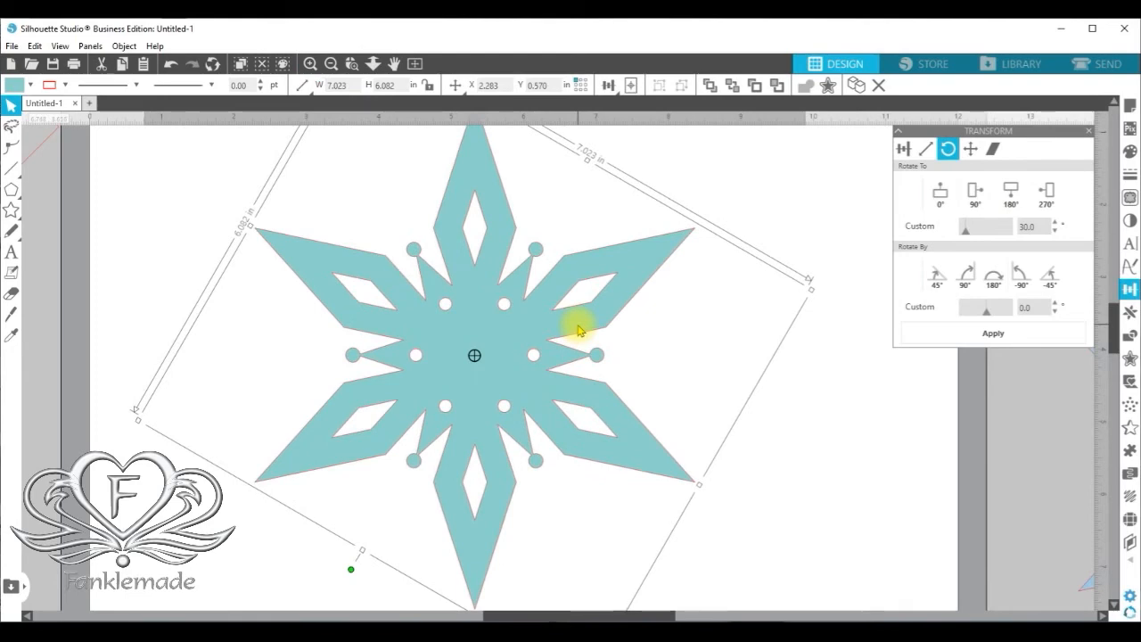
{"action": "left_click", "coordinate": [331, 65]}
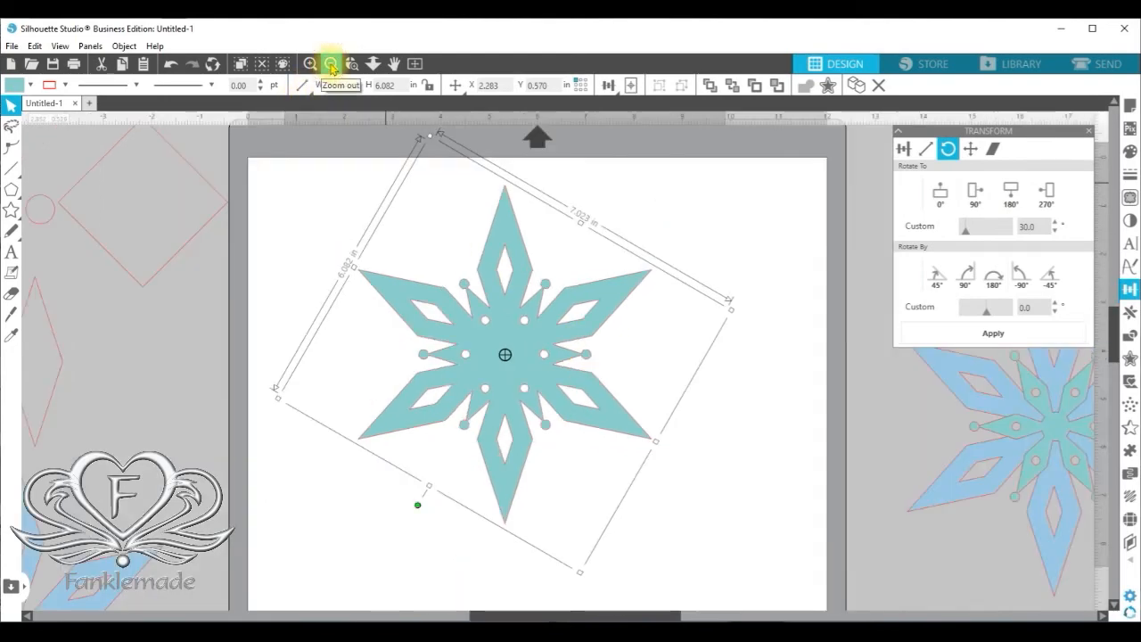
{"action": "left_click", "coordinate": [331, 65]}
{"action": "left_click_drag", "start_coordinate": [616, 412], "coordinate": [591, 400]}
- Copy the welded snowflake and paste a second one on the lower part of the page
{"action": "right_click", "coordinate": [584, 394]}
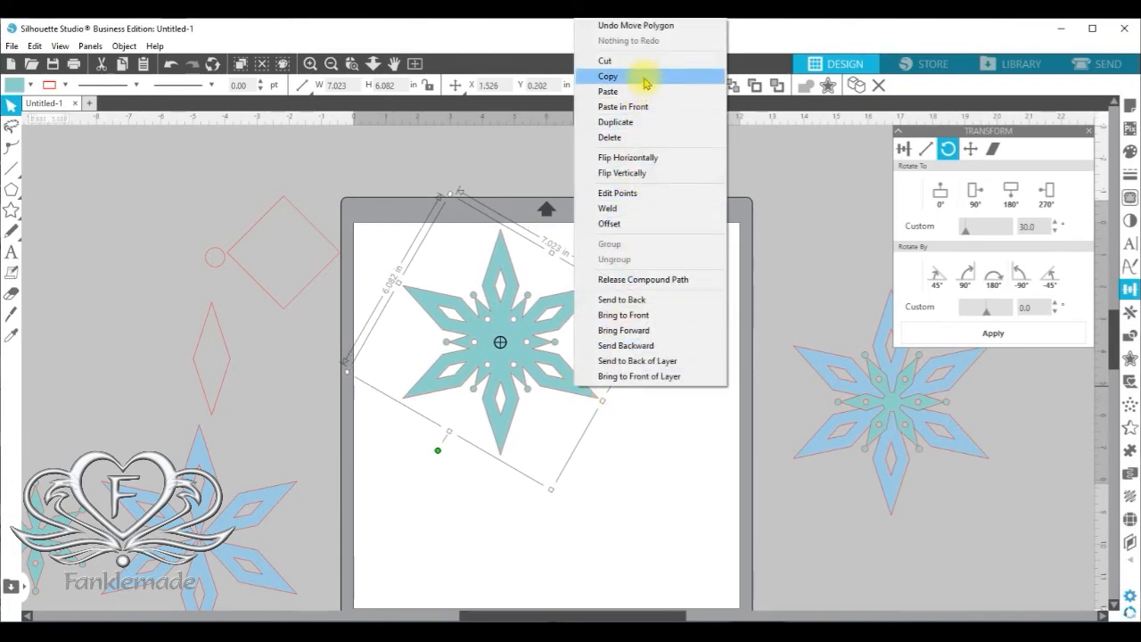
{"action": "left_click", "coordinate": [647, 84]}
{"action": "right_click", "coordinate": [580, 309]}
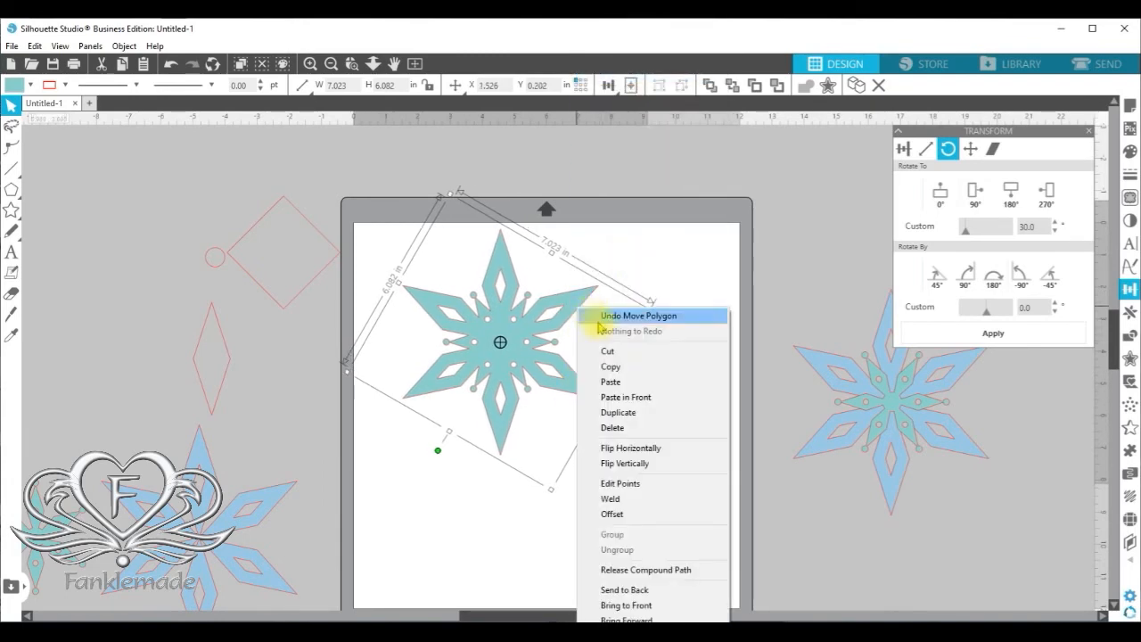
{"action": "left_click", "coordinate": [621, 382]}
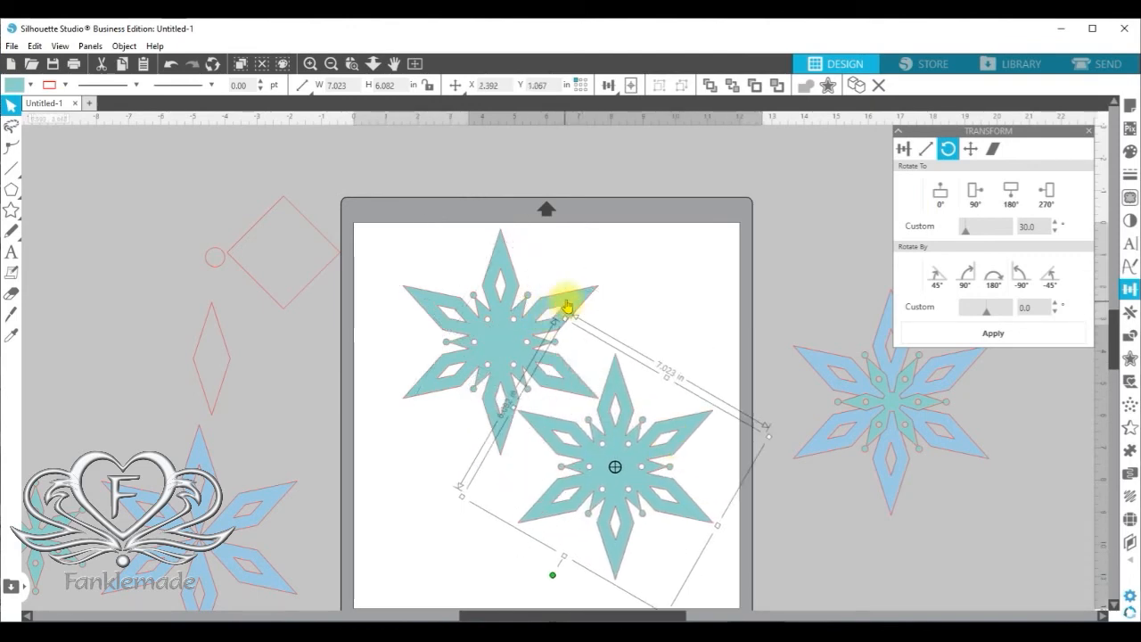
- Move the upper teal snowflake toward the page's upper-left corner and fill the lower copy with dark blue
{"action": "left_click_drag", "start_coordinate": [566, 308], "coordinate": [527, 295]}
{"action": "left_click", "coordinate": [624, 382]}
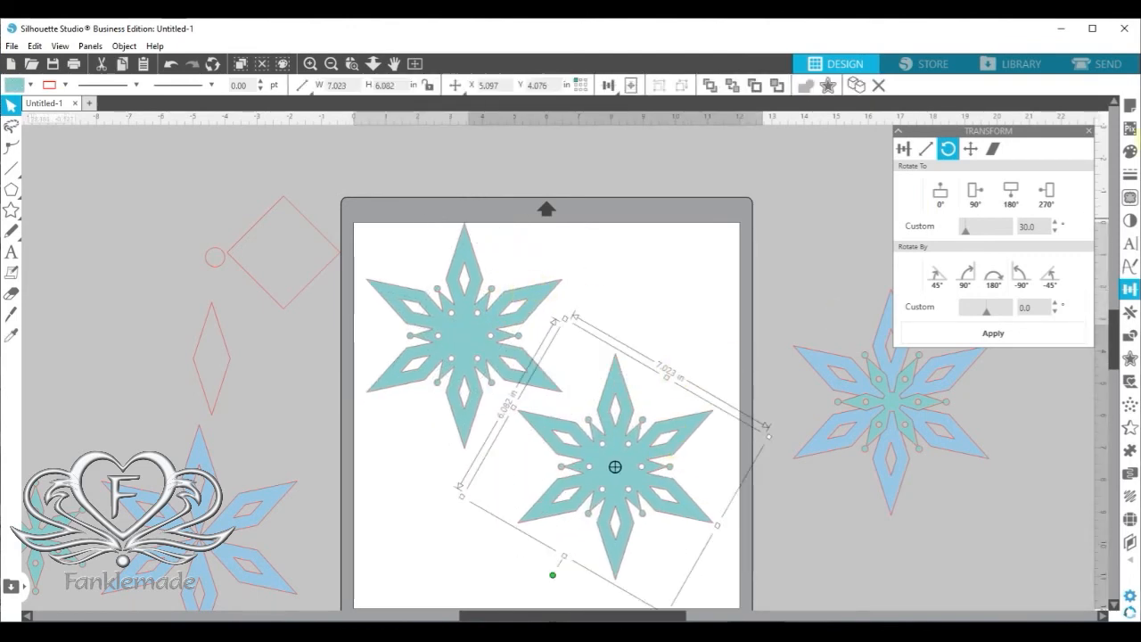
{"action": "left_click", "coordinate": [1130, 152]}
{"action": "left_click", "coordinate": [927, 181]}
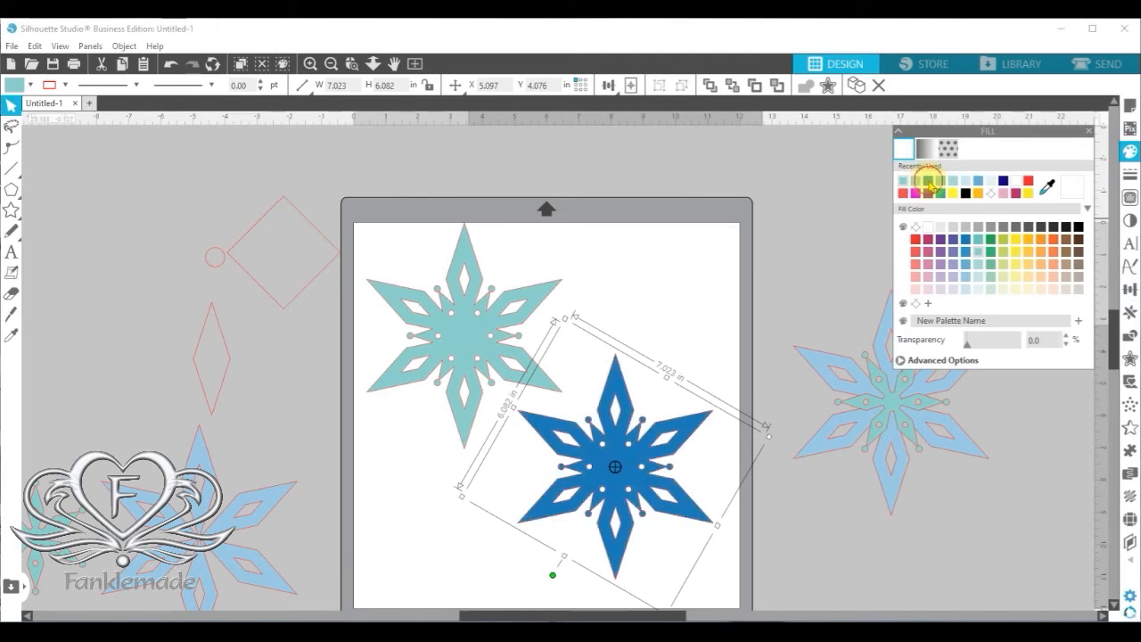
{"action": "mouse_move", "coordinate": [683, 448]}
{"action": "left_mouse_down"}
{"action": "mouse_move", "coordinate": [684, 419]}
{"action": "mouse_move", "coordinate": [676, 438]}
{"action": "left_mouse_up"}
- Release the dark blue snowflake's compound path and move its solid outline up and away from the cutout pieces
{"action": "right_click", "coordinate": [676, 439]}
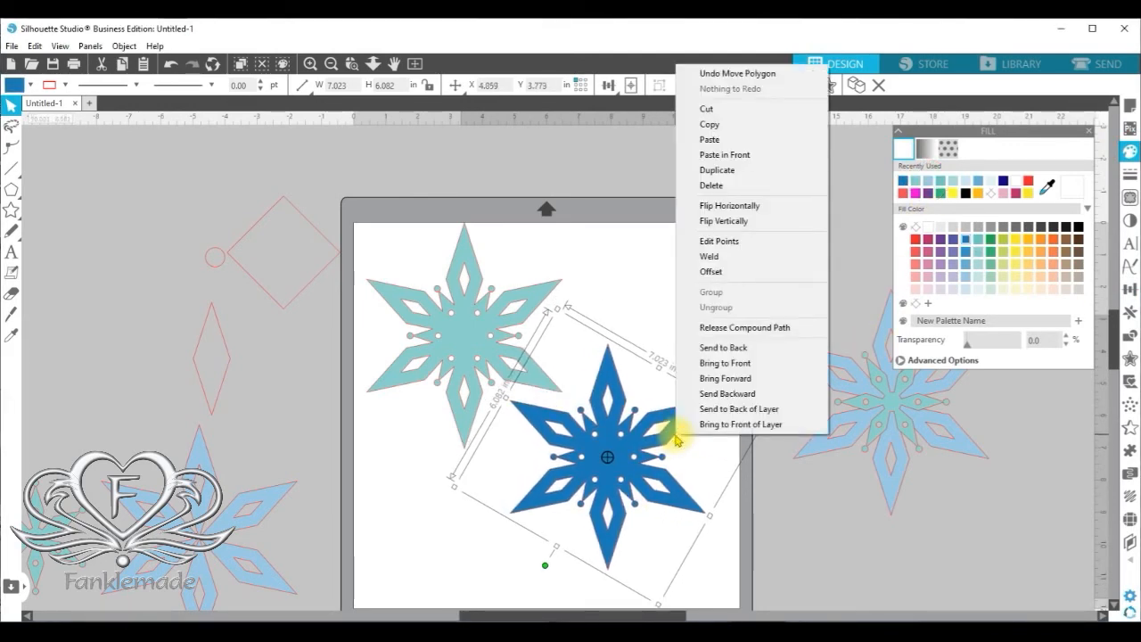
{"action": "left_click", "coordinate": [731, 326]}
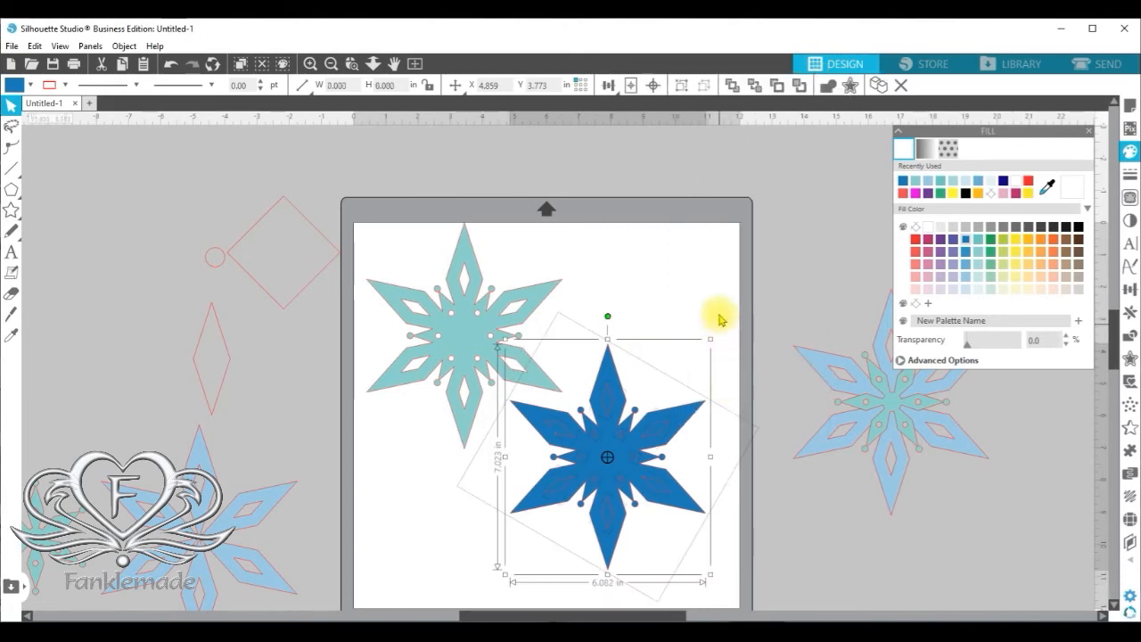
{"action": "left_click", "coordinate": [718, 456]}
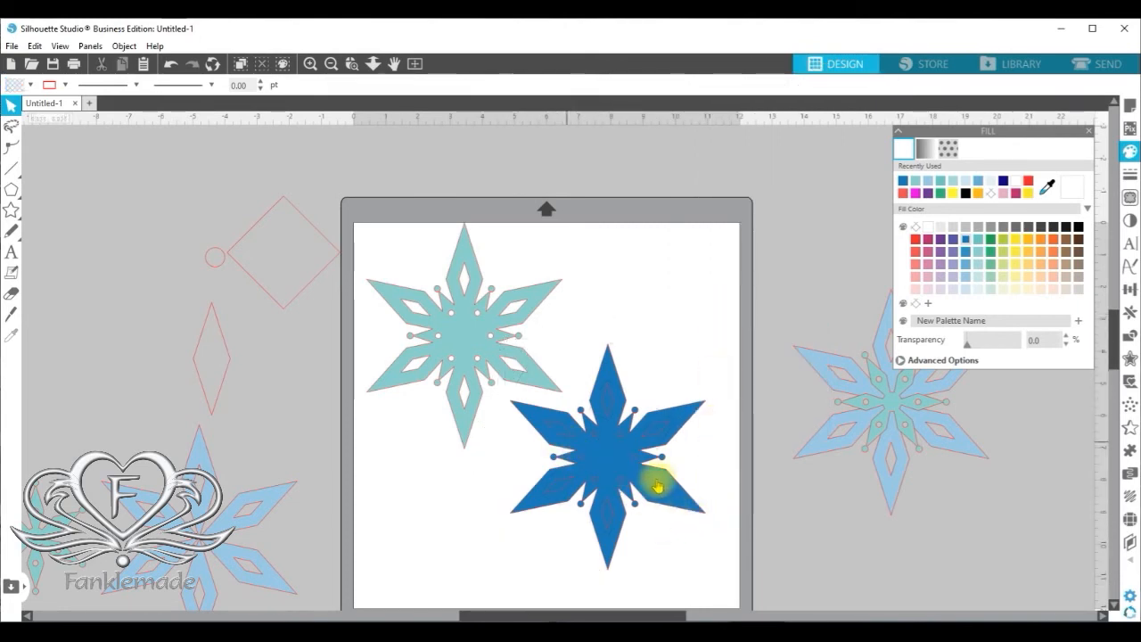
{"action": "left_click_drag", "start_coordinate": [685, 433], "coordinate": [758, 230]}
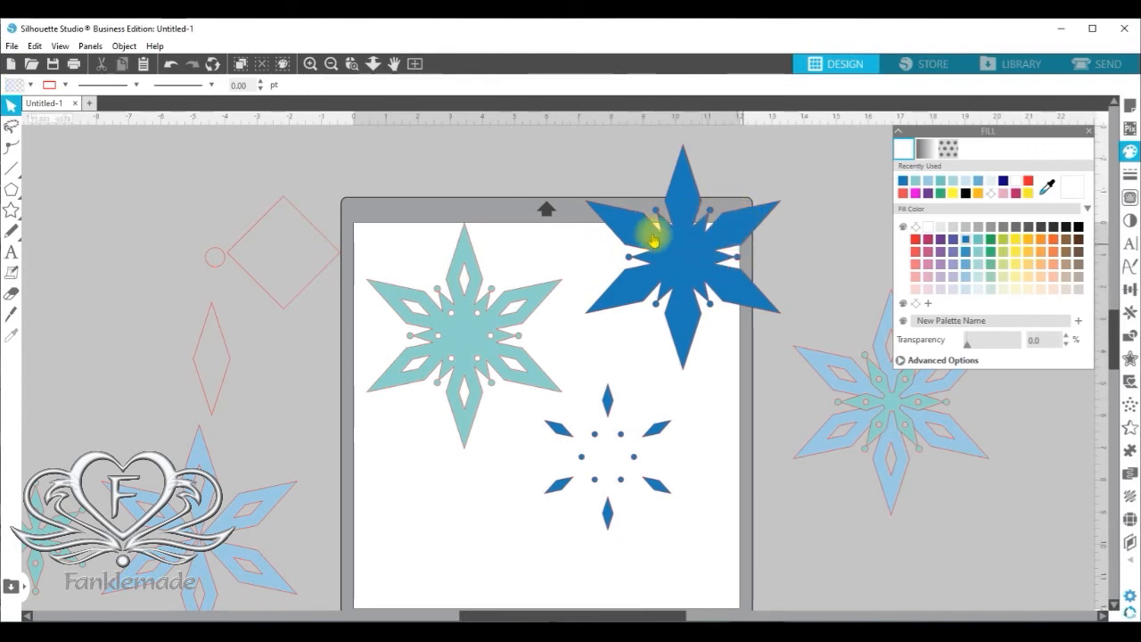
- Group the loose blue diamonds and dots and move them off the page's left side
{"action": "left_click_drag", "start_coordinate": [534, 392], "coordinate": [675, 530]}
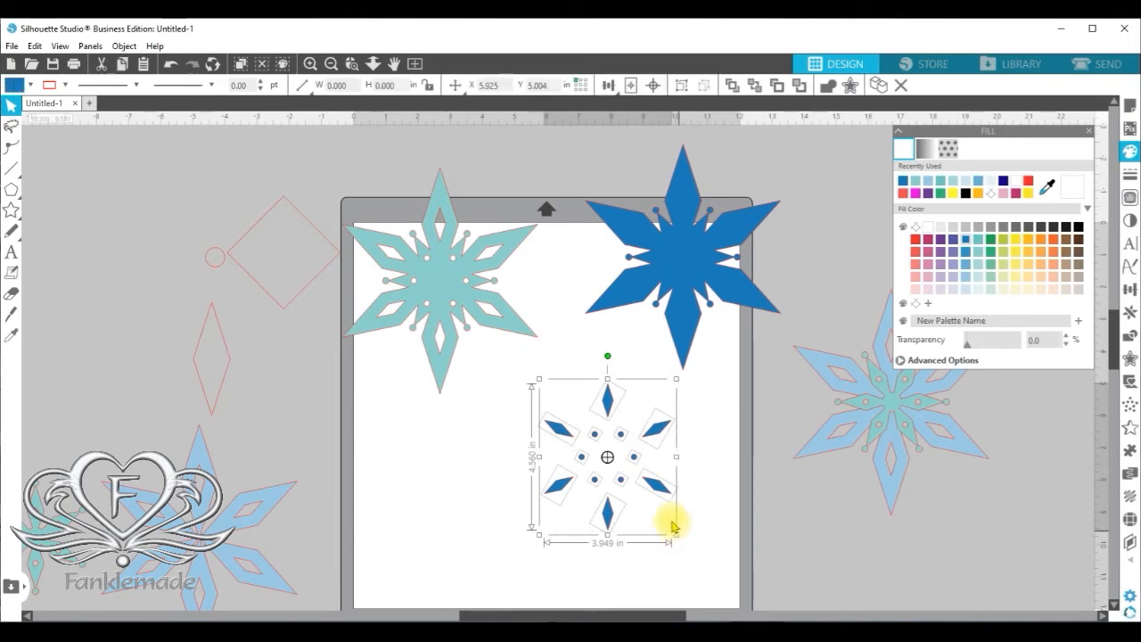
{"action": "right_click", "coordinate": [665, 500]}
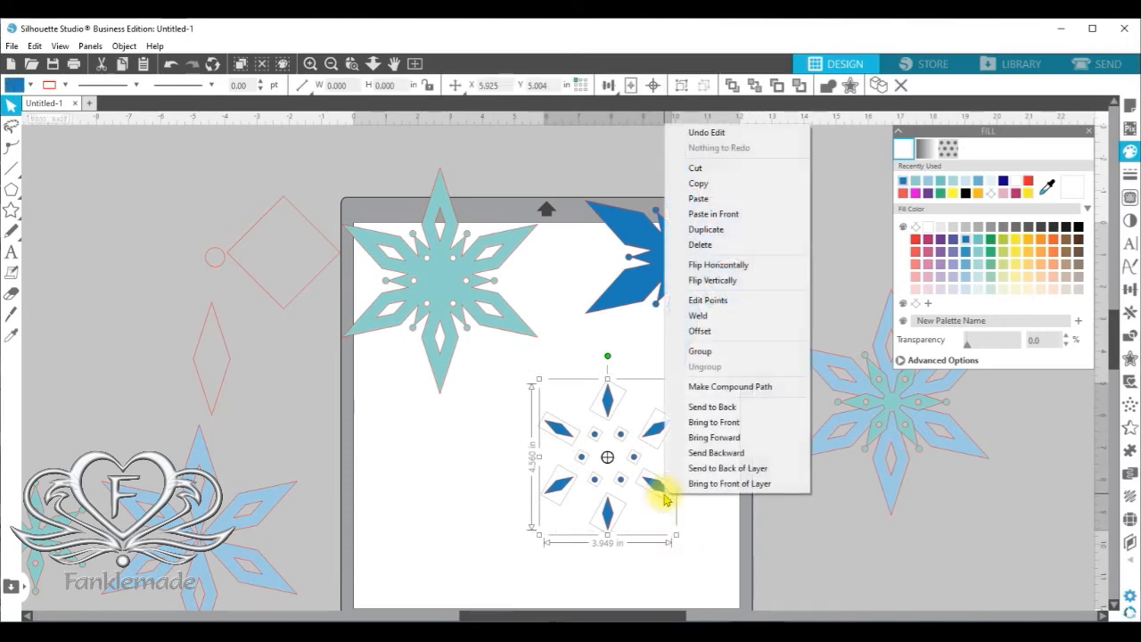
{"action": "left_click", "coordinate": [745, 350]}
{"action": "left_click_drag", "start_coordinate": [664, 438], "coordinate": [99, 258]}
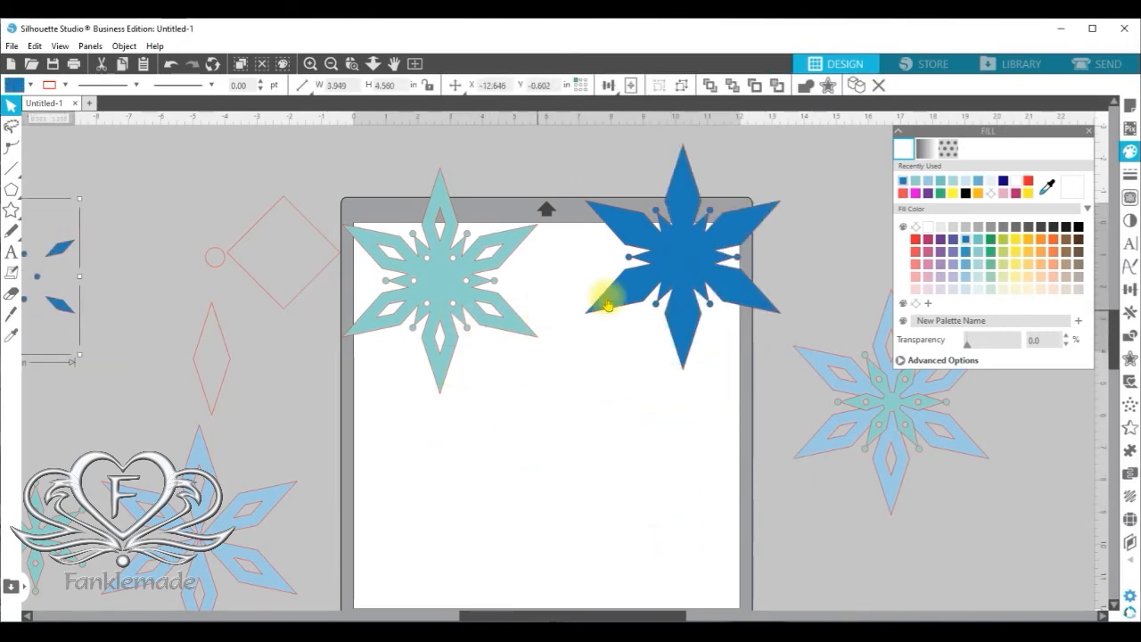
- Place the solid blue snowflake on the page, send it to the back and lay the teal snowflake over it
{"action": "left_click_drag", "start_coordinate": [679, 283], "coordinate": [564, 455]}
{"action": "left_click", "coordinate": [523, 348]}
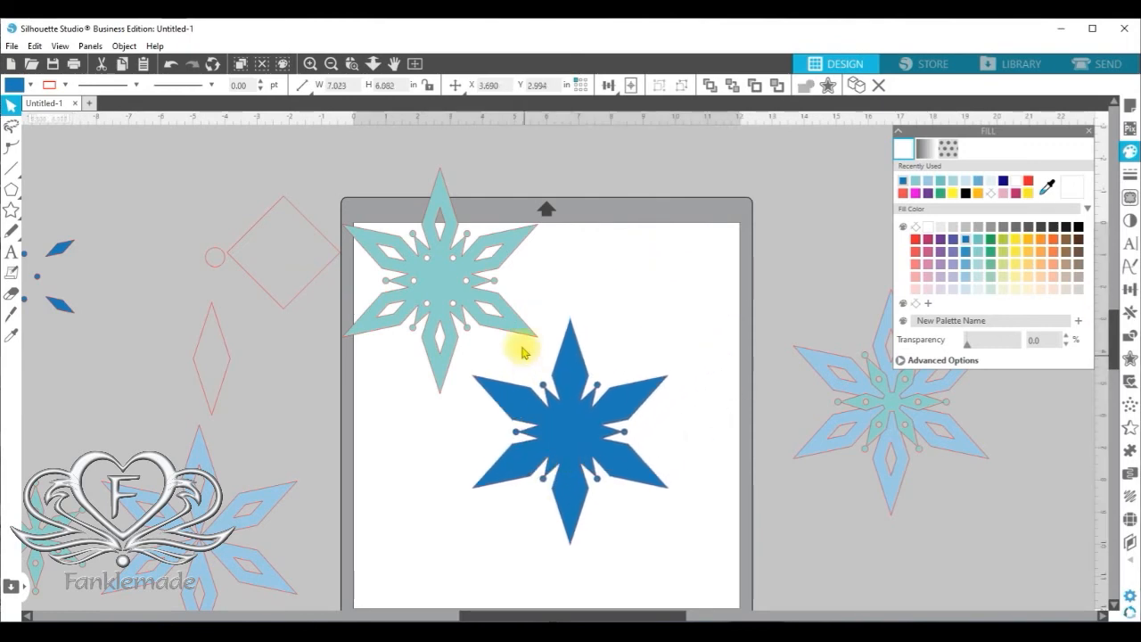
{"action": "left_click", "coordinate": [569, 414]}
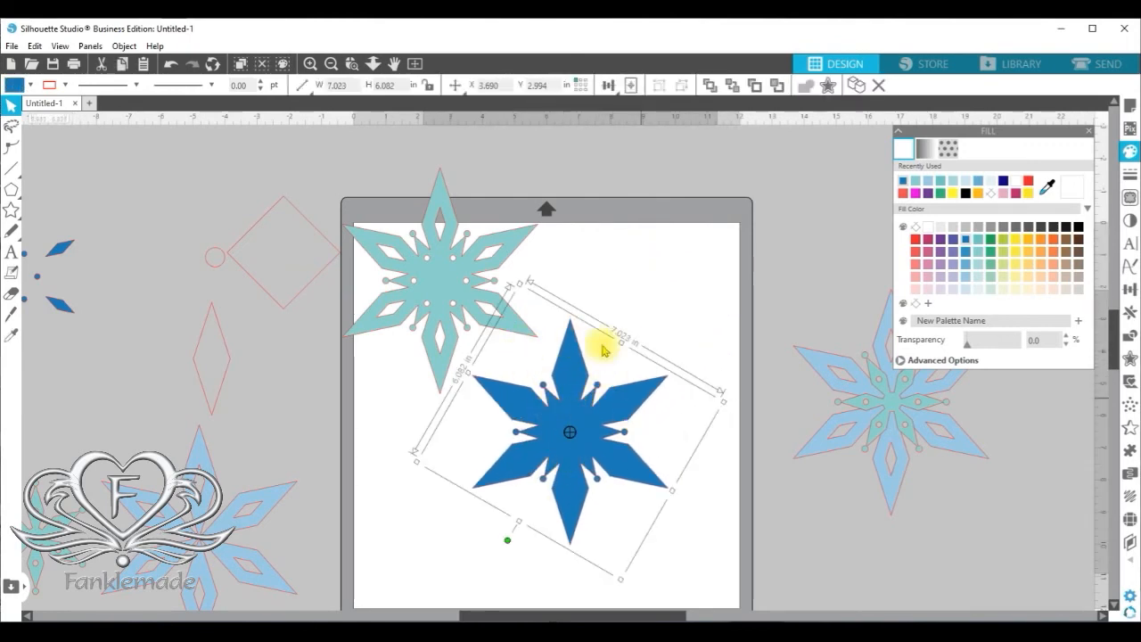
{"action": "right_click", "coordinate": [595, 436]}
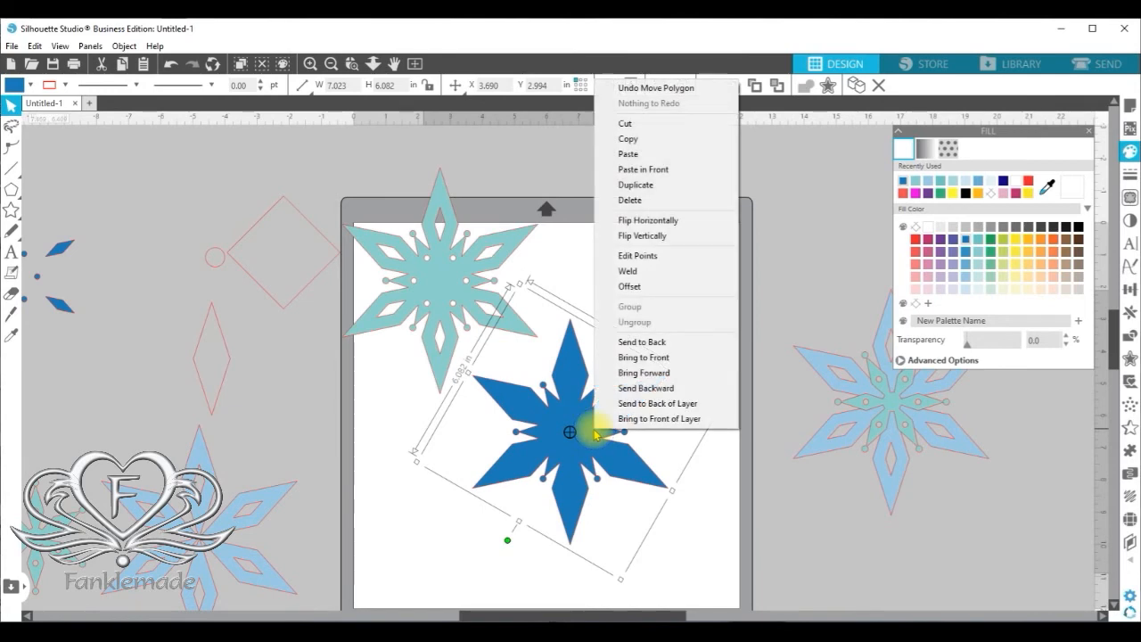
{"action": "left_click", "coordinate": [642, 342]}
{"action": "left_click_drag", "start_coordinate": [528, 331], "coordinate": [657, 486]}
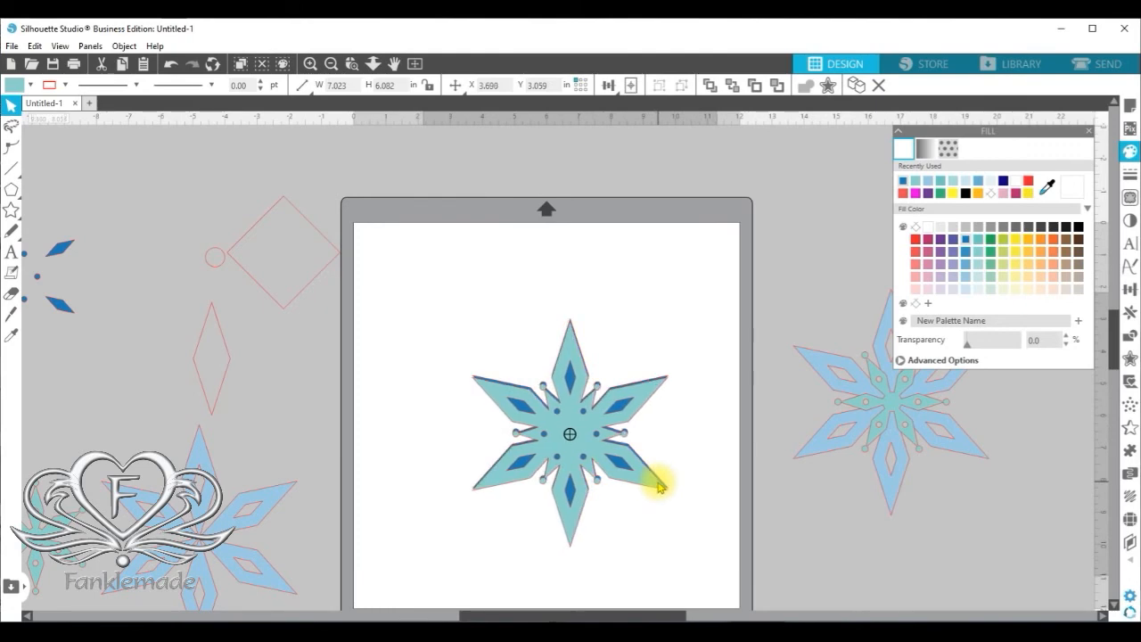
- Select both stacked snowflakes and move them together up and slightly left on the page
{"action": "left_click", "coordinate": [482, 315]}
{"action": "left_click", "coordinate": [646, 491]}
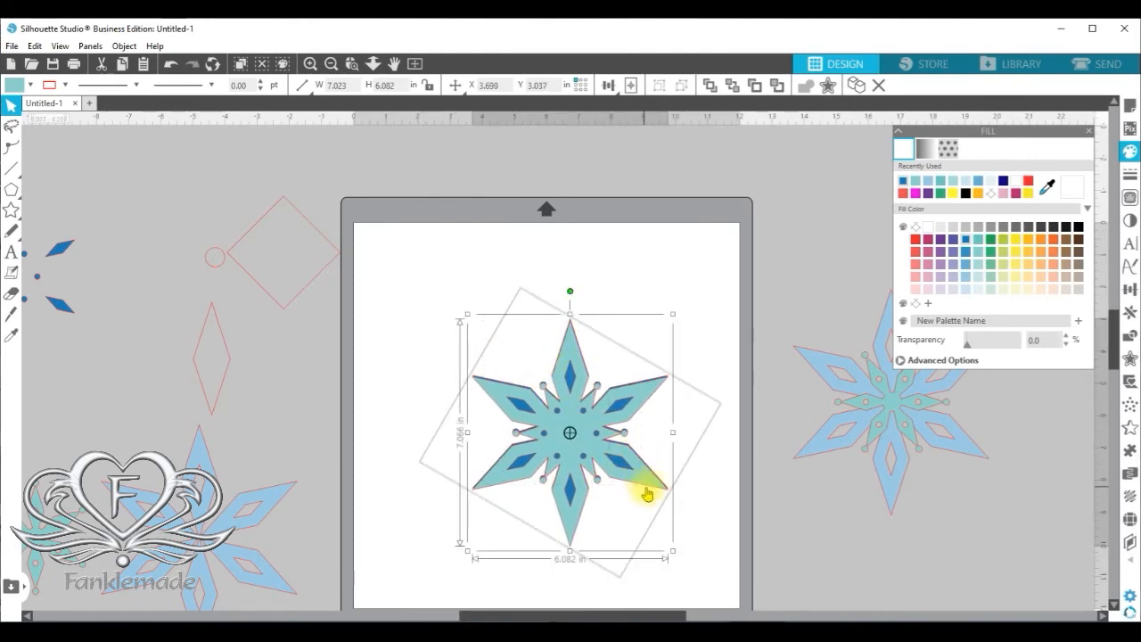
{"action": "left_click_drag", "start_coordinate": [654, 482], "coordinate": [626, 419]}
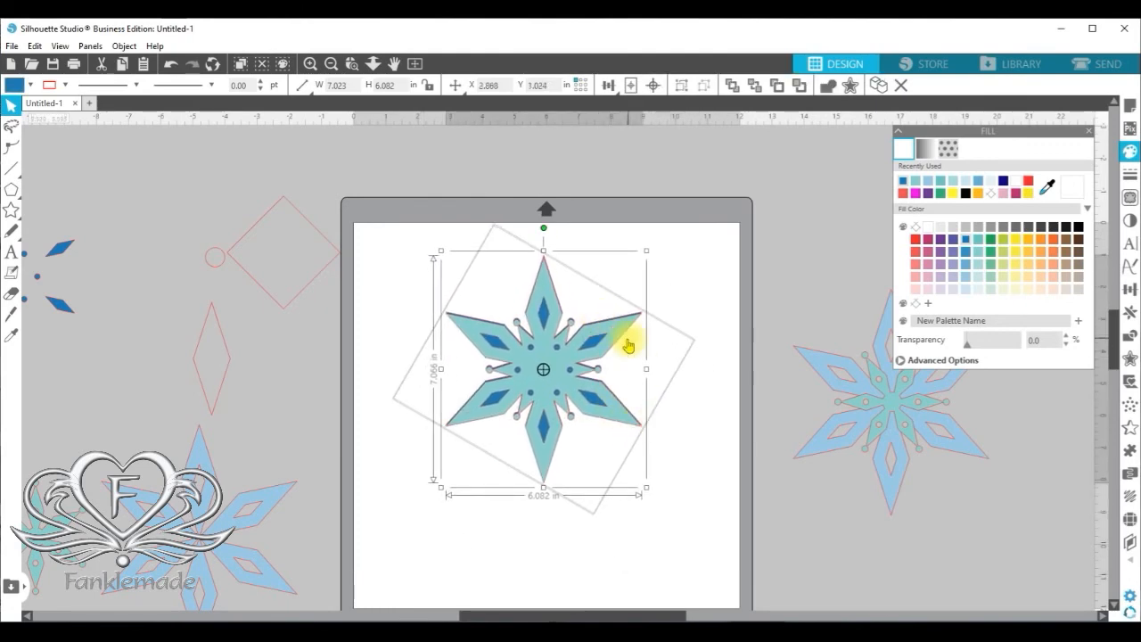
- Nudge the teal snowflake into closer alignment with the solid blue snowflake beneath it
{"action": "left_click", "coordinate": [349, 60]}
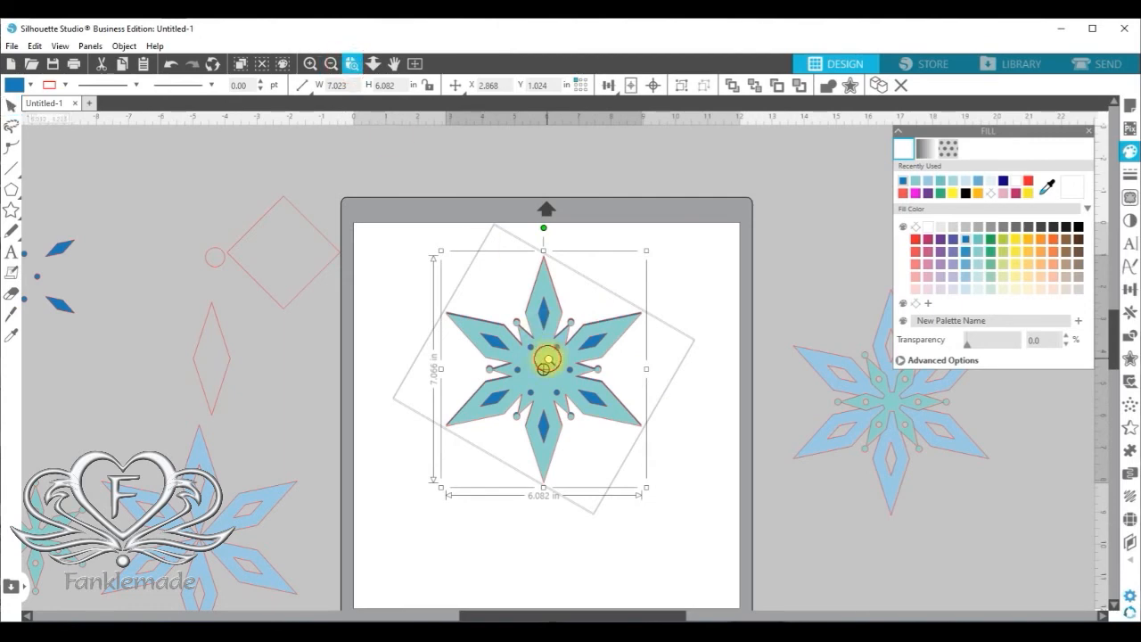
{"action": "left_click", "coordinate": [548, 360]}
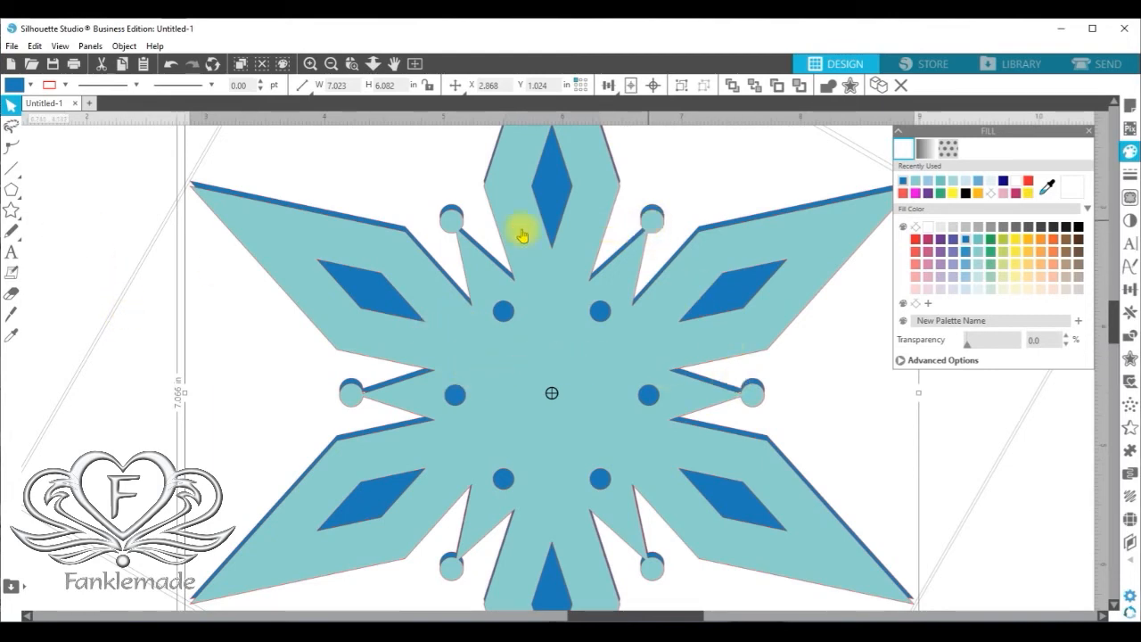
{"action": "left_click", "coordinate": [112, 147]}
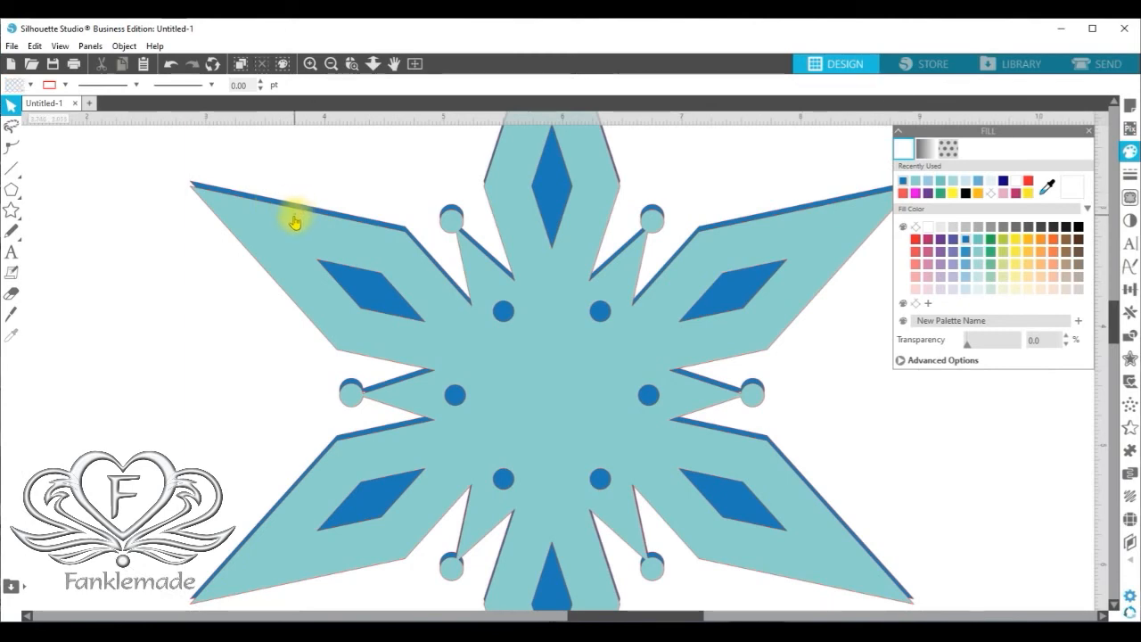
{"action": "left_click", "coordinate": [298, 218]}
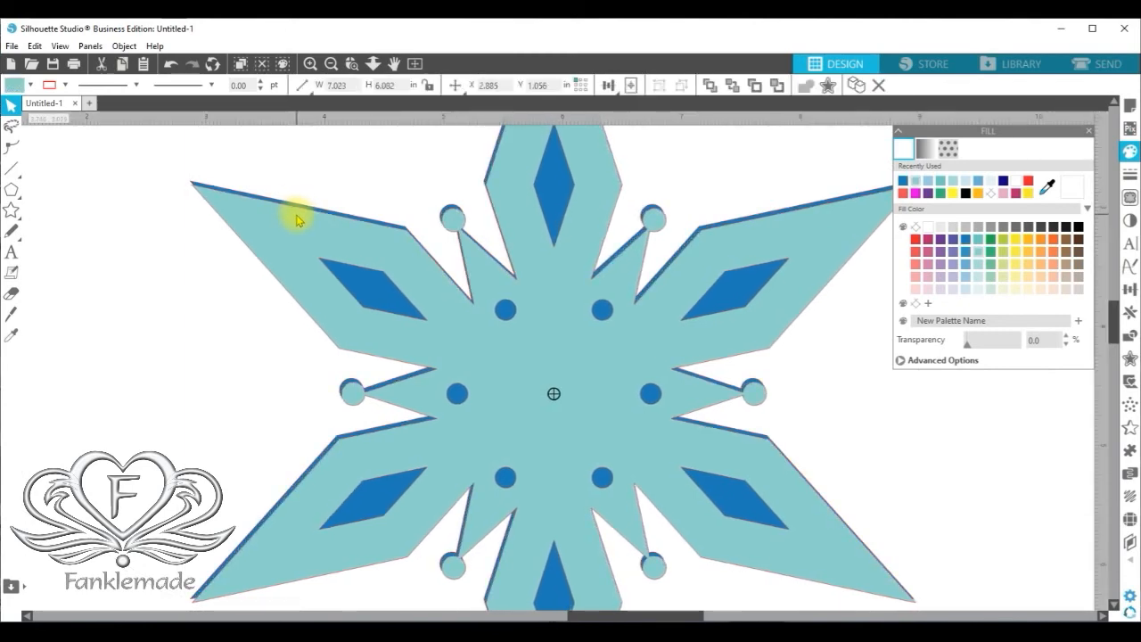
{"action": "left_click_drag", "start_coordinate": [297, 214], "coordinate": [299, 215]}
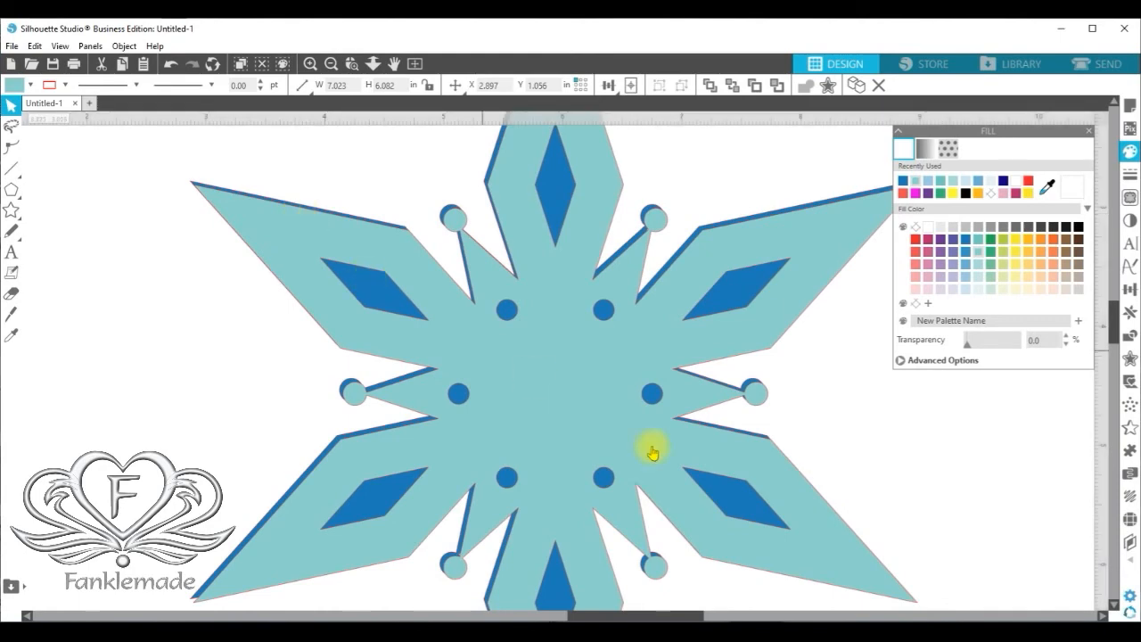
{"action": "left_click", "coordinate": [493, 134]}
{"action": "left_click", "coordinate": [331, 65]}
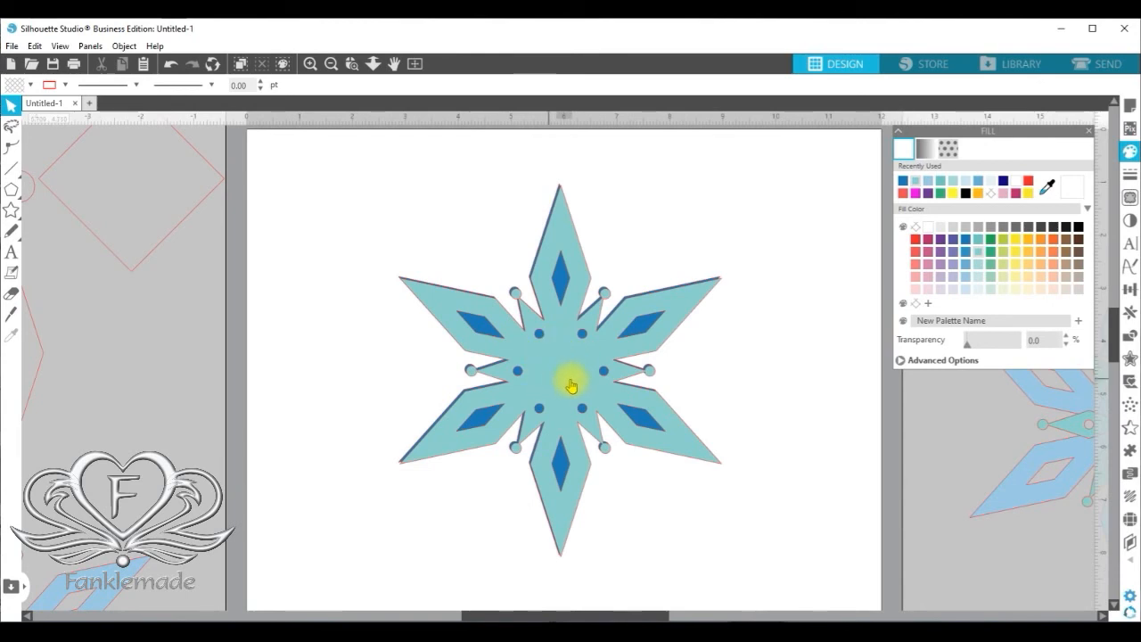
- Copy and paste the spare circle beside the page and place the copy at the snowflake's middle
{"action": "left_click", "coordinate": [32, 206]}
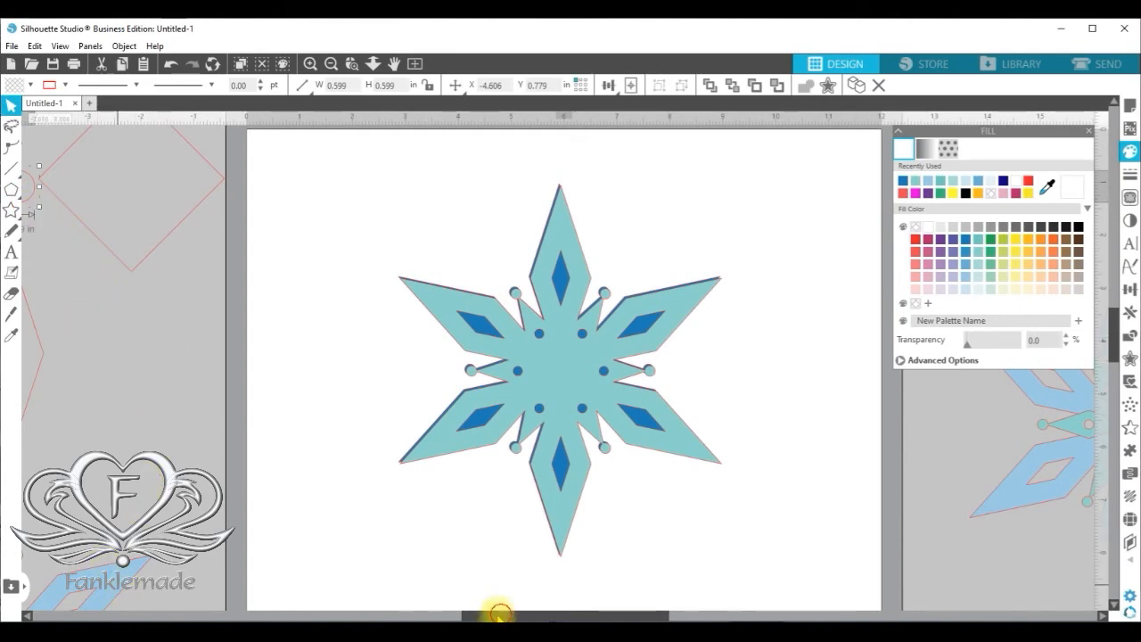
{"action": "left_click_drag", "start_coordinate": [501, 615], "coordinate": [458, 614]}
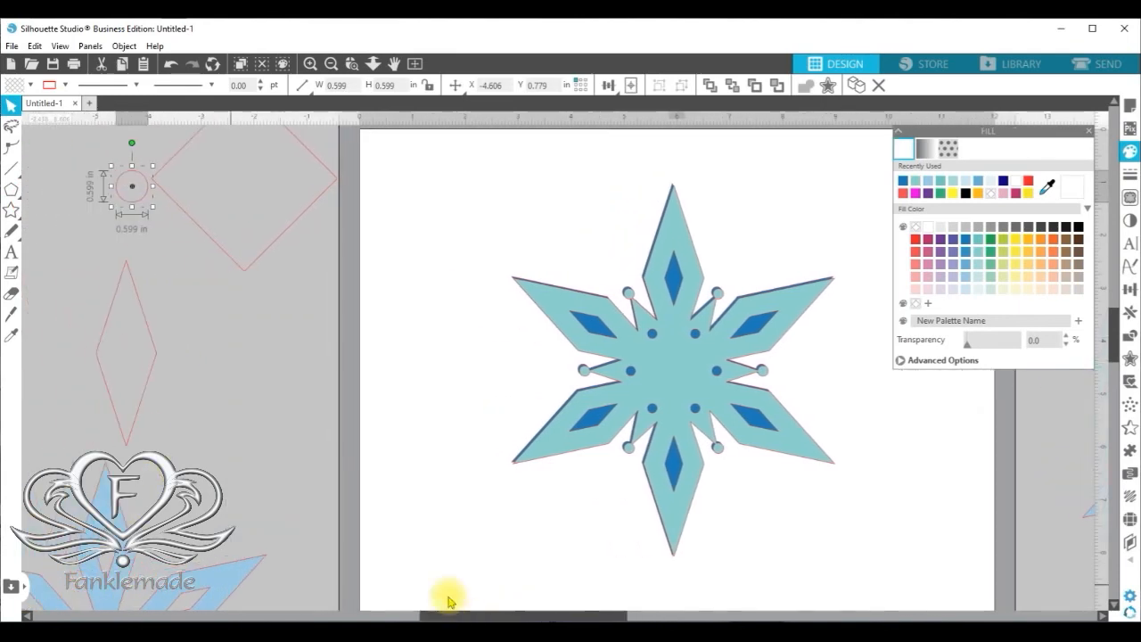
{"action": "right_click", "coordinate": [136, 207]}
{"action": "left_click", "coordinate": [170, 267]}
{"action": "right_click", "coordinate": [144, 197]}
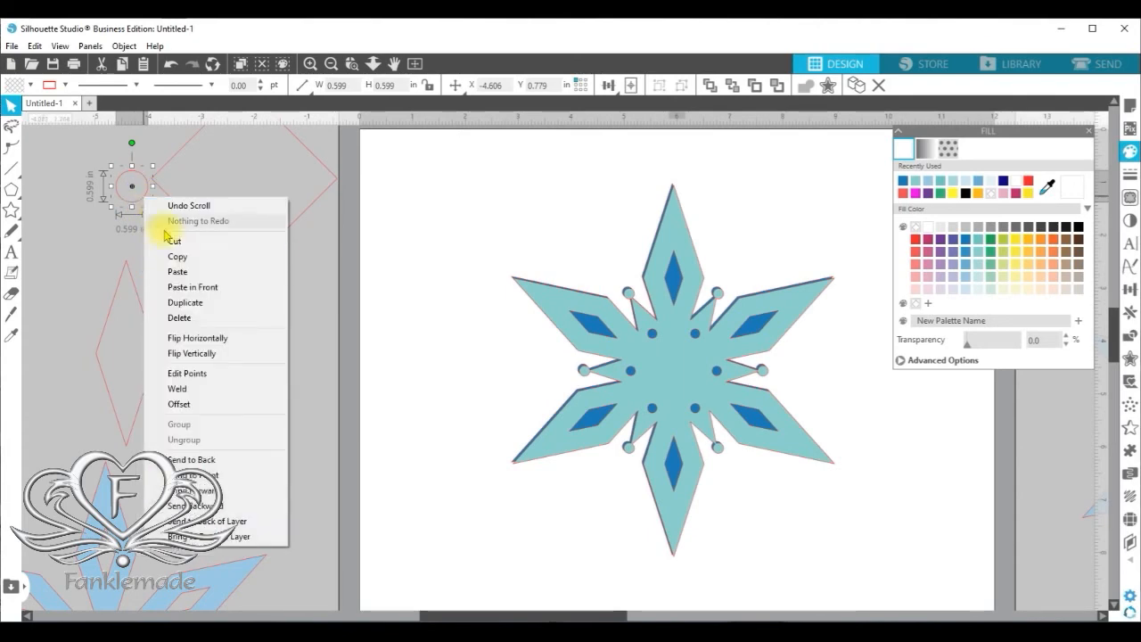
{"action": "left_click", "coordinate": [177, 271]}
{"action": "left_click_drag", "start_coordinate": [165, 236], "coordinate": [677, 396]}
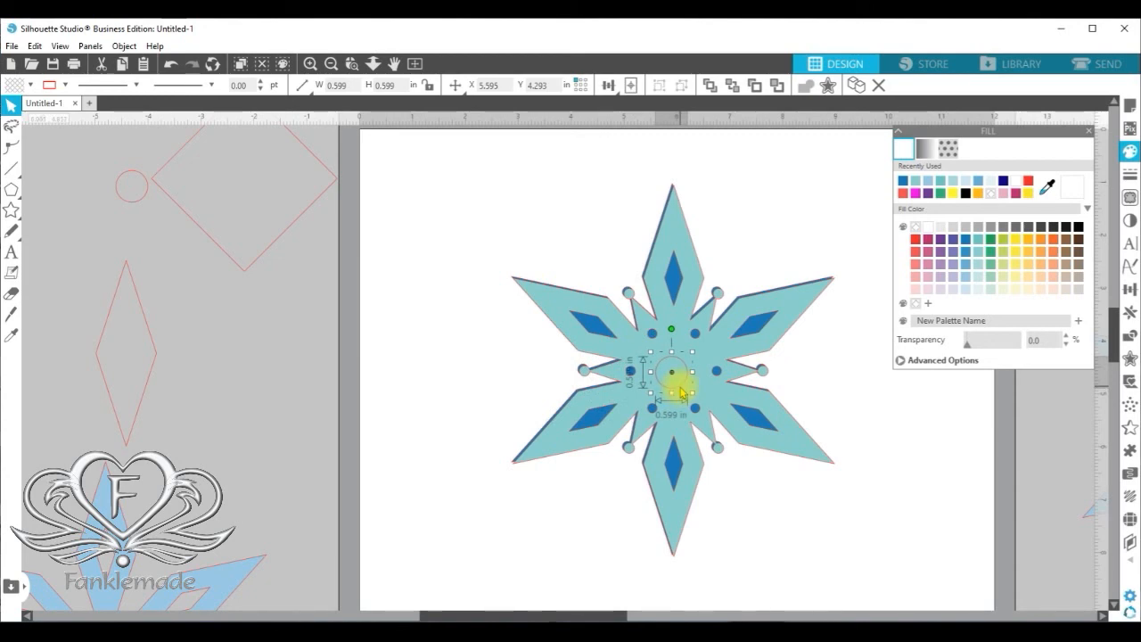
- Centre the circle on the teal snowflake and make both into a compound path to cut a centre hole
{"action": "left_click", "coordinate": [779, 341], "text": "shift"}
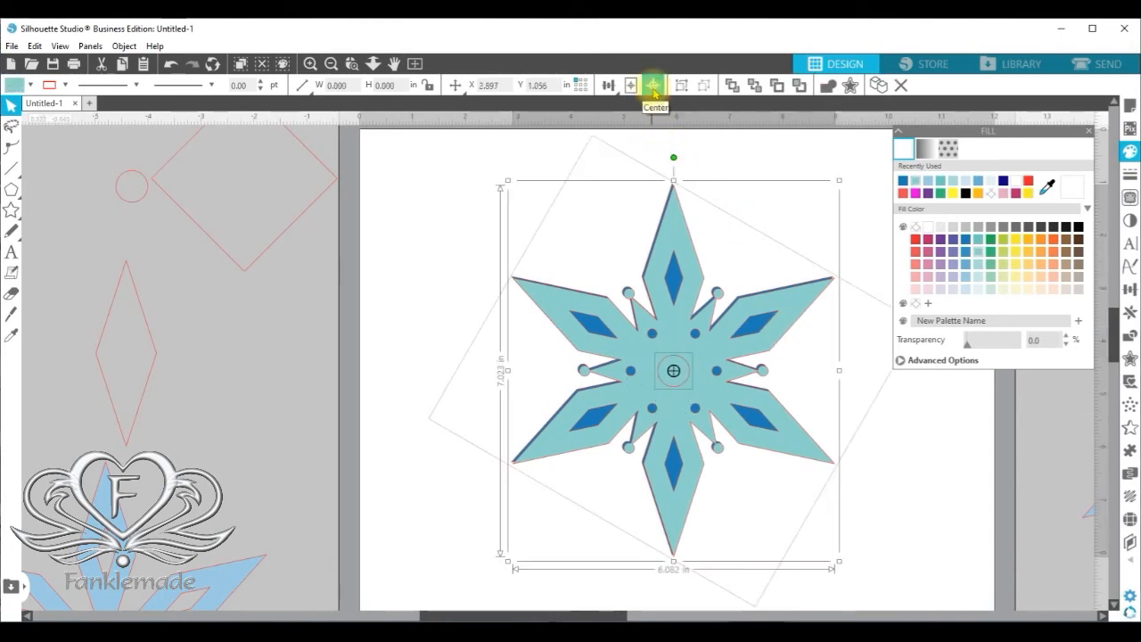
{"action": "right_click", "coordinate": [709, 365]}
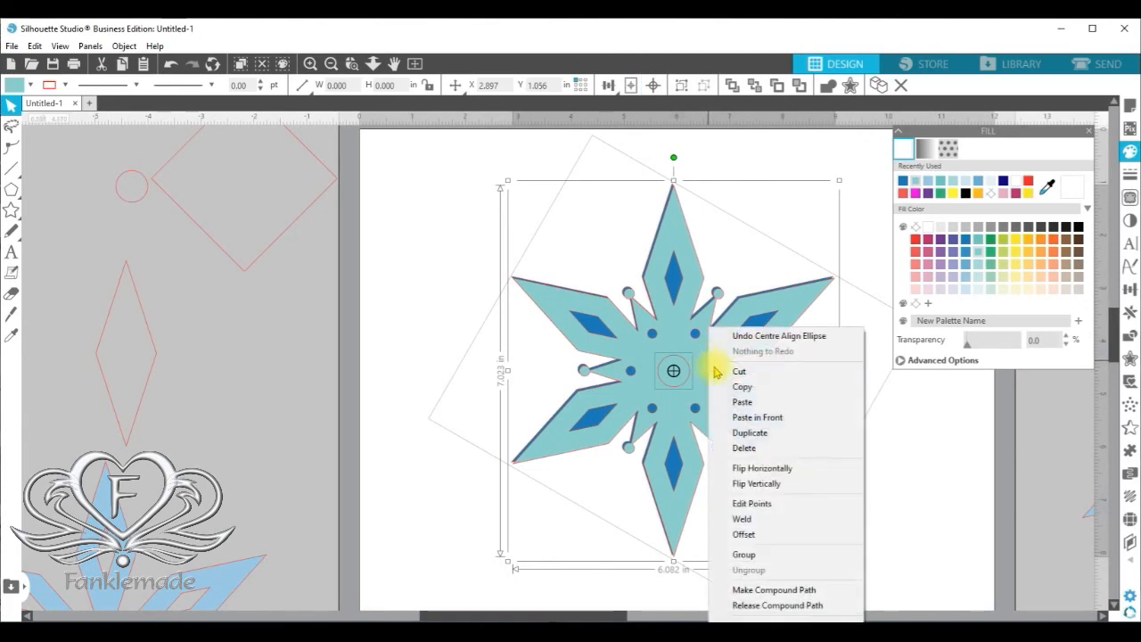
{"action": "left_click", "coordinate": [792, 590]}
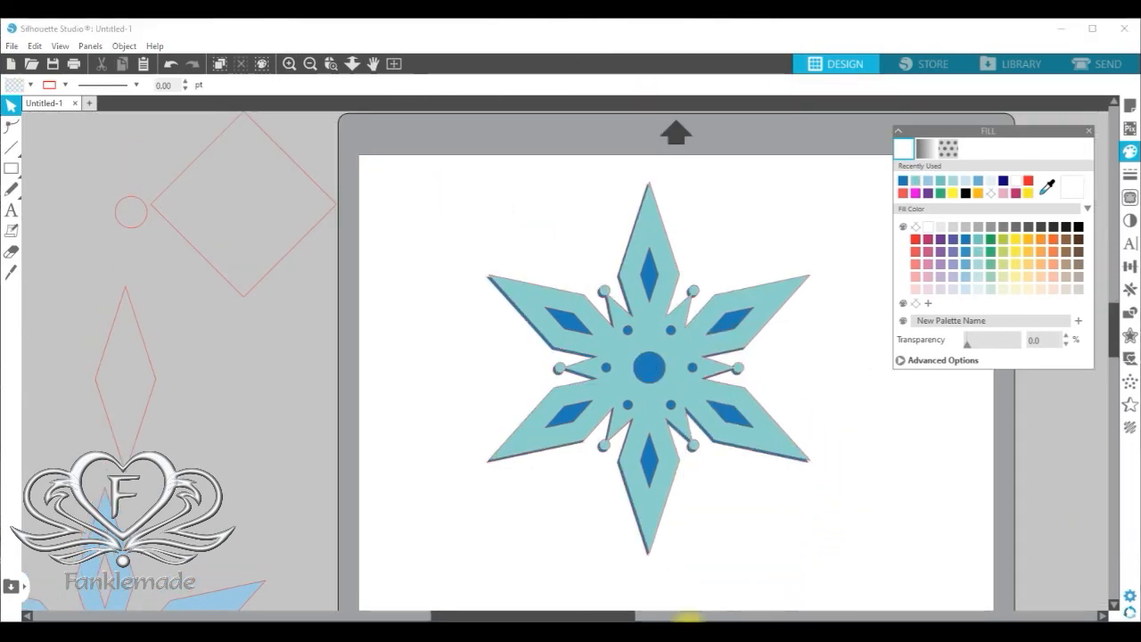
- Separate the two layers, moving the blue backing off the page's left side and the teal snowflake to the page's middle
{"action": "left_click", "coordinate": [736, 421]}
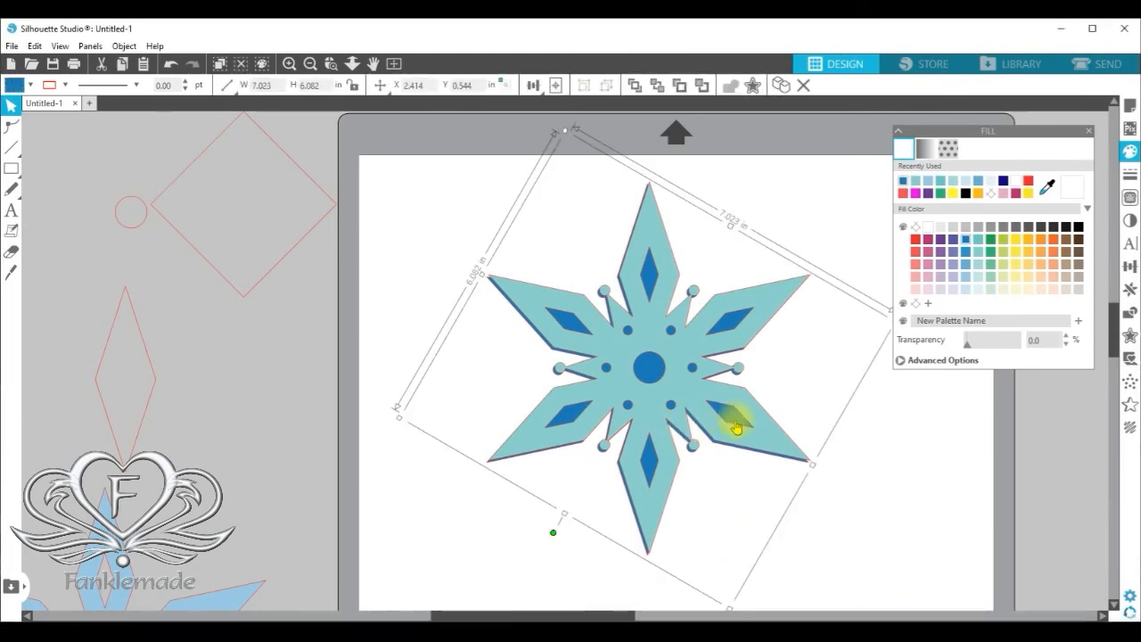
{"action": "left_click_drag", "start_coordinate": [688, 394], "coordinate": [795, 448]}
{"action": "left_click", "coordinate": [565, 336]}
{"action": "left_click_drag", "start_coordinate": [564, 336], "coordinate": [464, 285]}
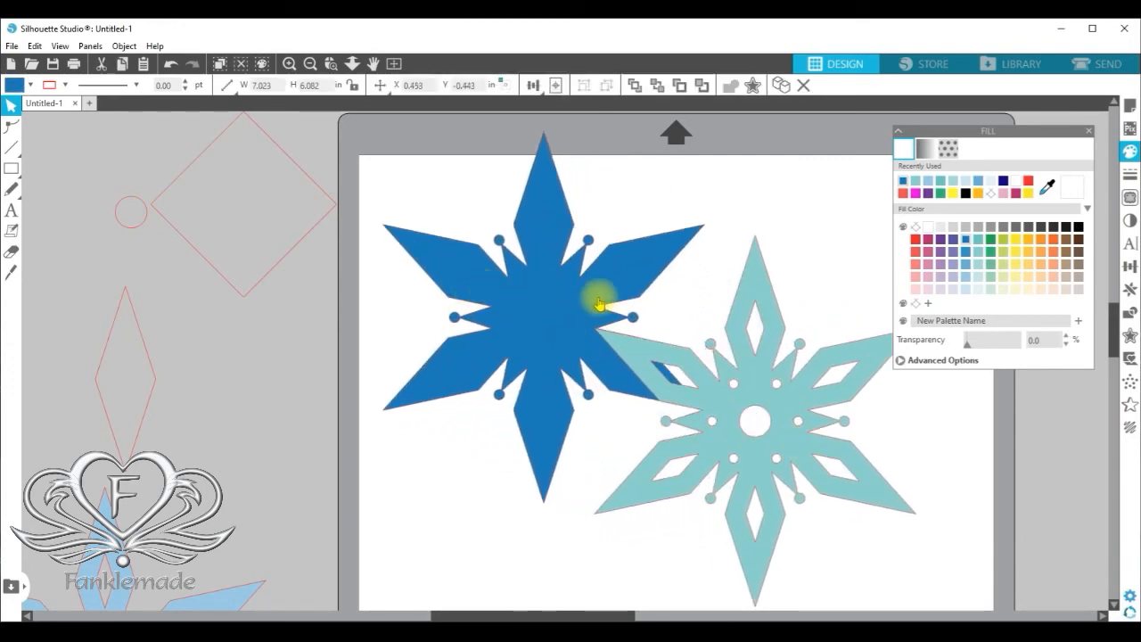
{"action": "left_click_drag", "start_coordinate": [617, 280], "coordinate": [170, 394]}
{"action": "left_click_drag", "start_coordinate": [791, 387], "coordinate": [704, 348]}
{"action": "left_click", "coordinate": [865, 383]}
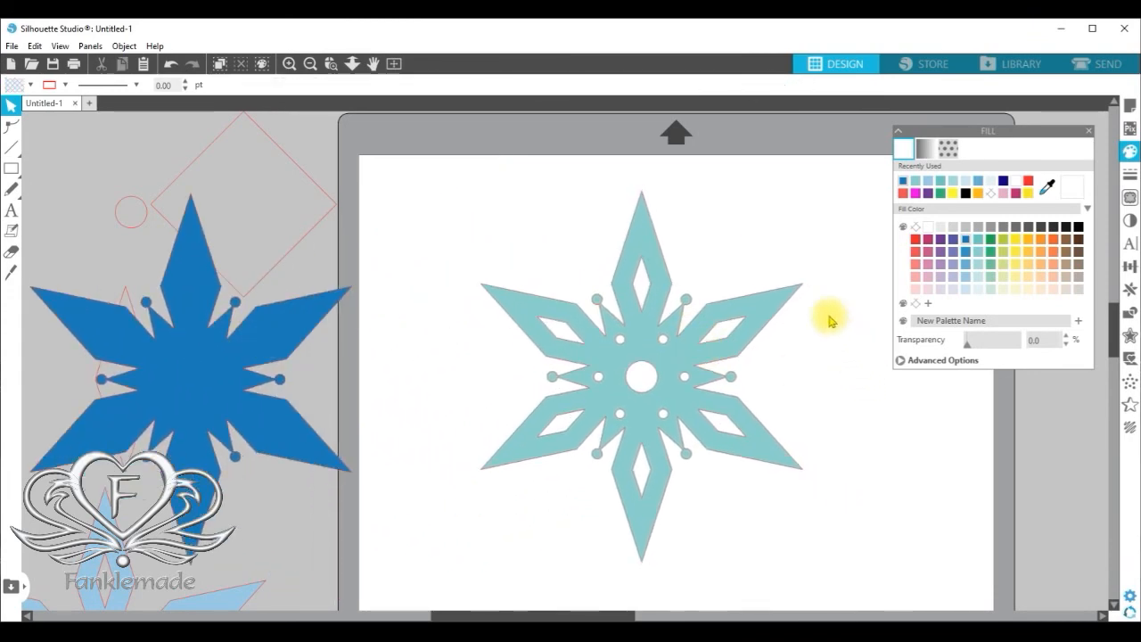
- Create an external offset outline with rounded corners around the teal snowflake
{"action": "left_click", "coordinate": [762, 323]}
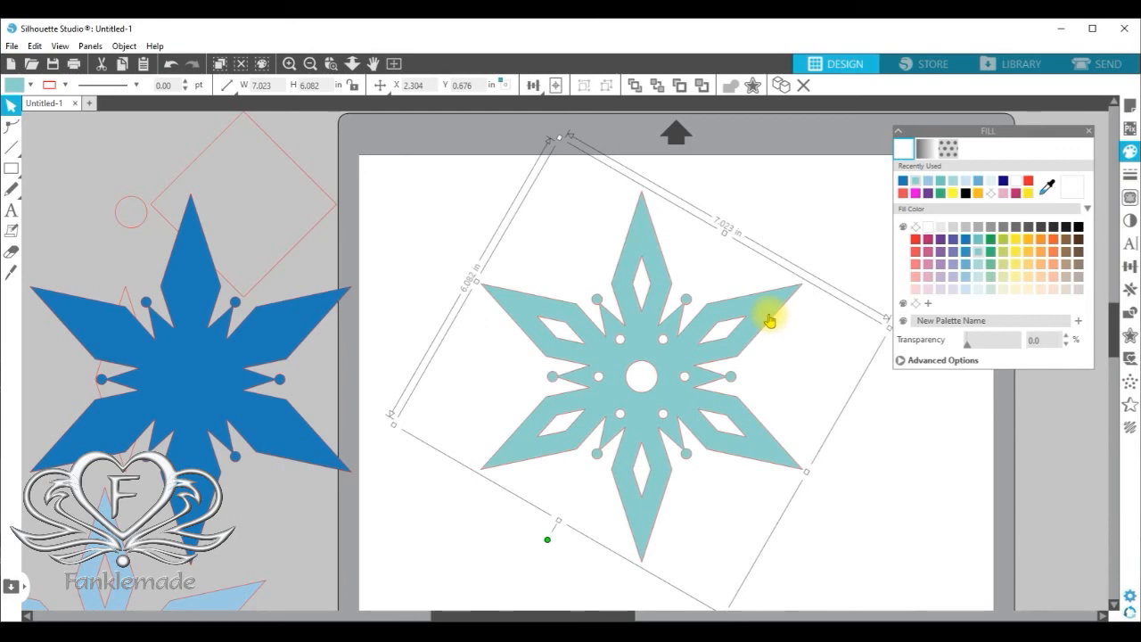
{"action": "left_click", "coordinate": [1128, 338]}
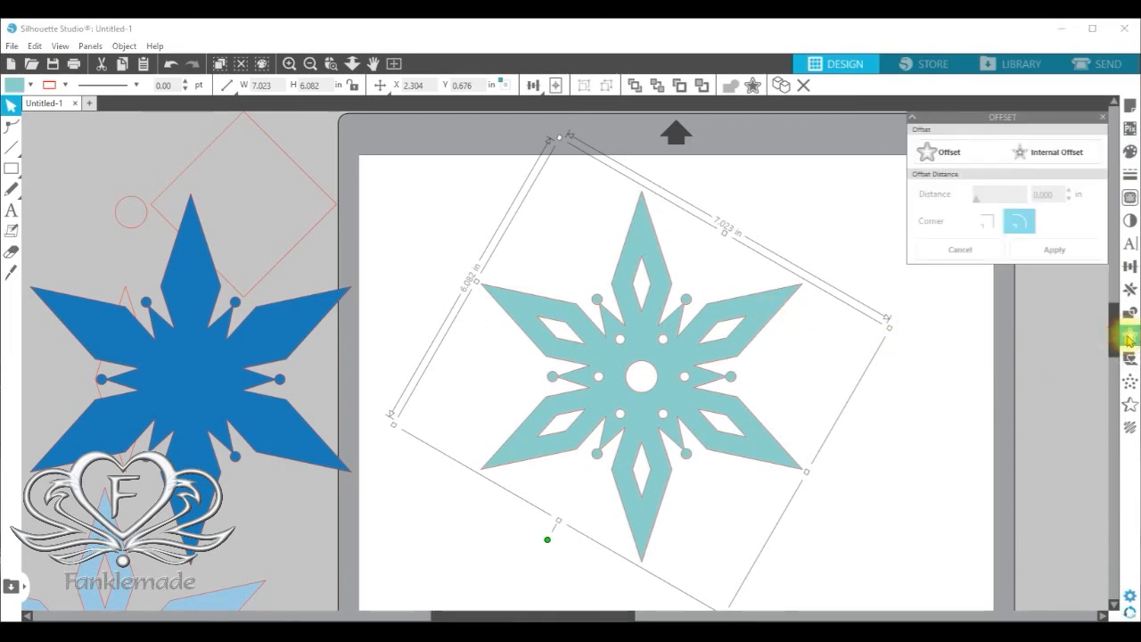
{"action": "left_click", "coordinate": [939, 153]}
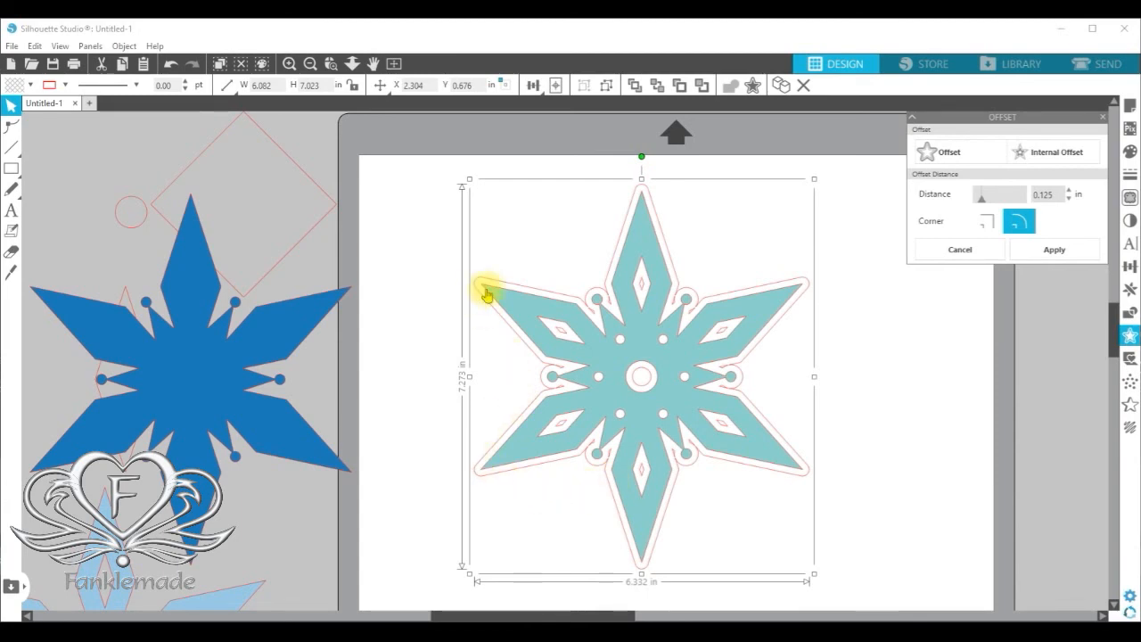
- Try a wider offset distance of 0.180 in around the teal snowflake
{"action": "left_click", "coordinate": [1070, 193]}
{"action": "left_click", "coordinate": [1069, 192]}
{"action": "left_click", "coordinate": [1070, 193]}
{"action": "left_click", "coordinate": [1070, 194]}
{"action": "left_click", "coordinate": [1070, 194]}
{"action": "left_click", "coordinate": [1070, 193]}
{"action": "left_click", "coordinate": [1070, 193]}
{"action": "left_click", "coordinate": [1071, 194]}
{"action": "left_click", "coordinate": [1070, 193]}
{"action": "left_click", "coordinate": [1070, 194]}
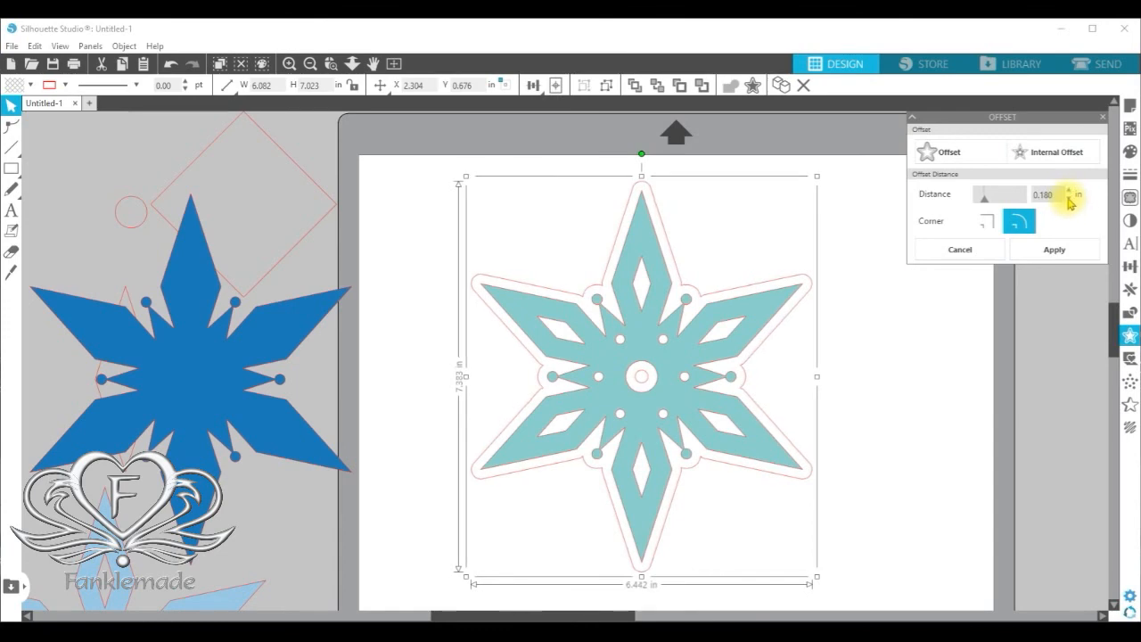
- Reduce the offset distance to 0.115 in and apply the offset
{"action": "left_click", "coordinate": [1069, 198]}
{"action": "left_click", "coordinate": [1069, 198]}
{"action": "left_click", "coordinate": [1069, 197]}
{"action": "left_click", "coordinate": [1070, 198]}
{"action": "left_click", "coordinate": [1069, 199]}
{"action": "left_click", "coordinate": [1069, 200]}
{"action": "left_click", "coordinate": [1070, 200]}
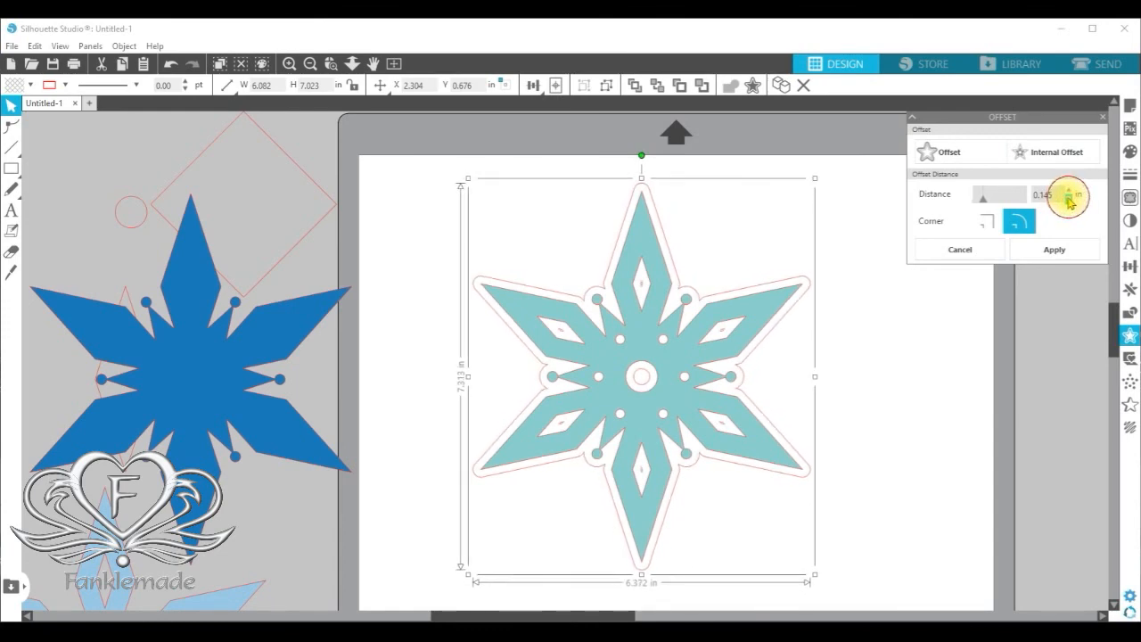
{"action": "left_click", "coordinate": [1070, 201]}
{"action": "left_click", "coordinate": [1070, 201]}
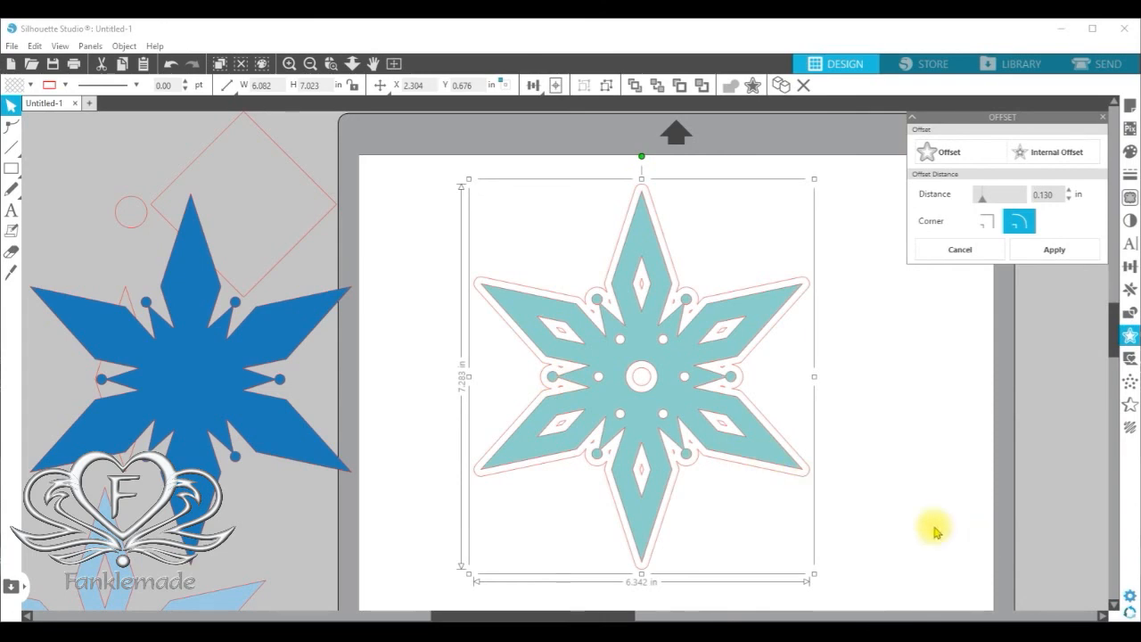
{"action": "left_click", "coordinate": [1069, 200]}
{"action": "left_click", "coordinate": [1069, 200]}
{"action": "left_click", "coordinate": [1069, 199]}
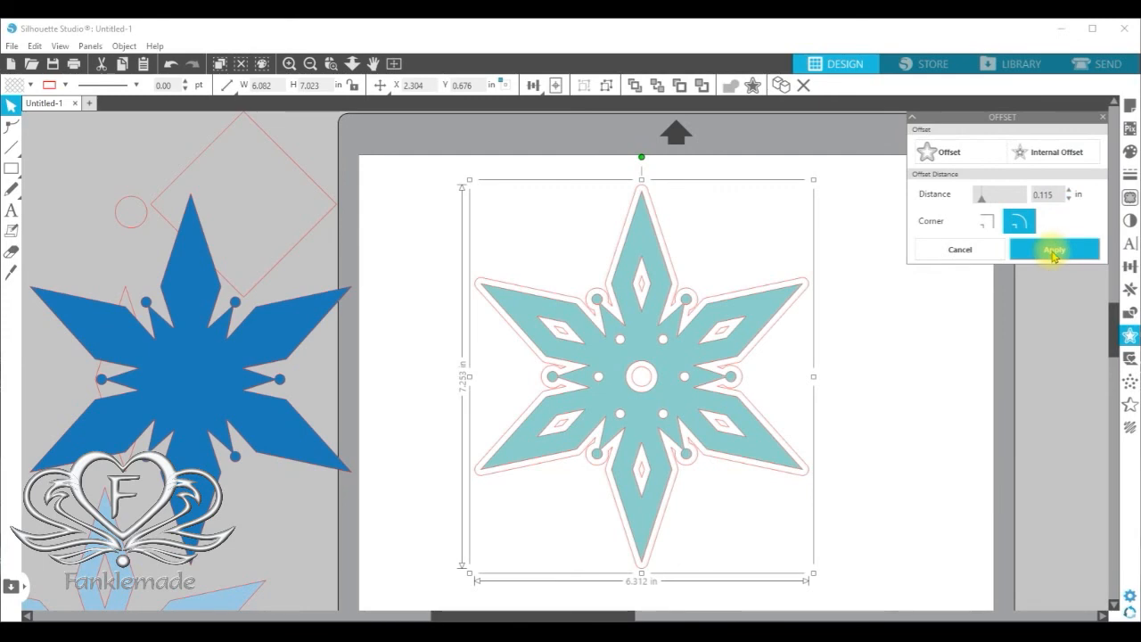
{"action": "left_click", "coordinate": [1053, 252]}
- Separate the offset outline from the teal snowflake, moving the outline to the page's right side and the snowflake to the upper left
{"action": "left_click", "coordinate": [805, 343]}
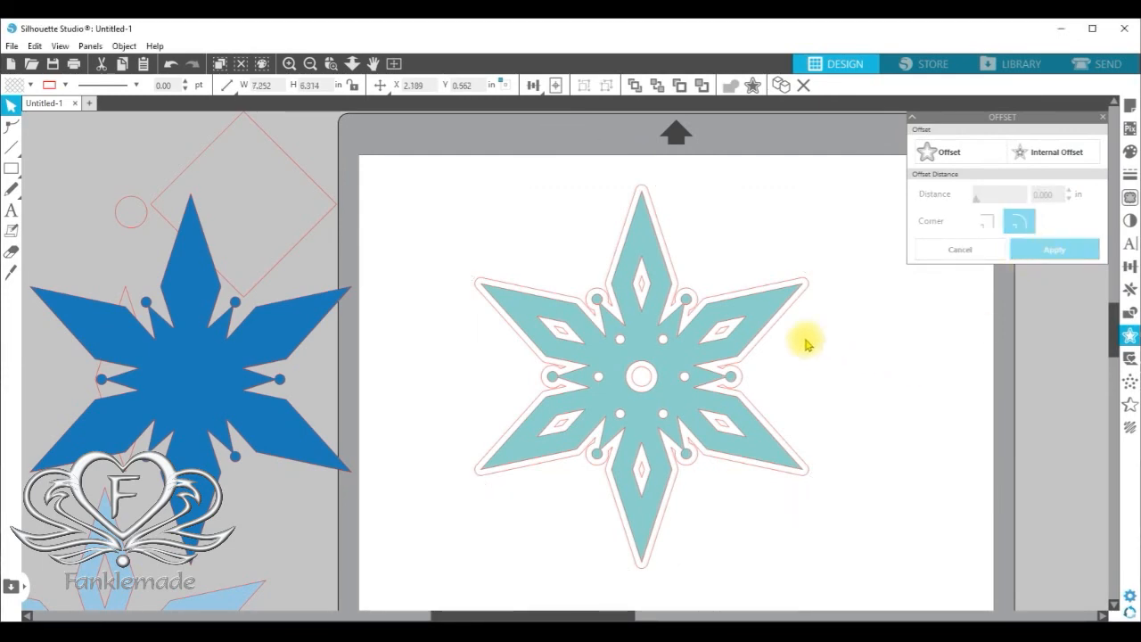
{"action": "left_click_drag", "start_coordinate": [759, 339], "coordinate": [961, 387]}
{"action": "left_click", "coordinate": [747, 357]}
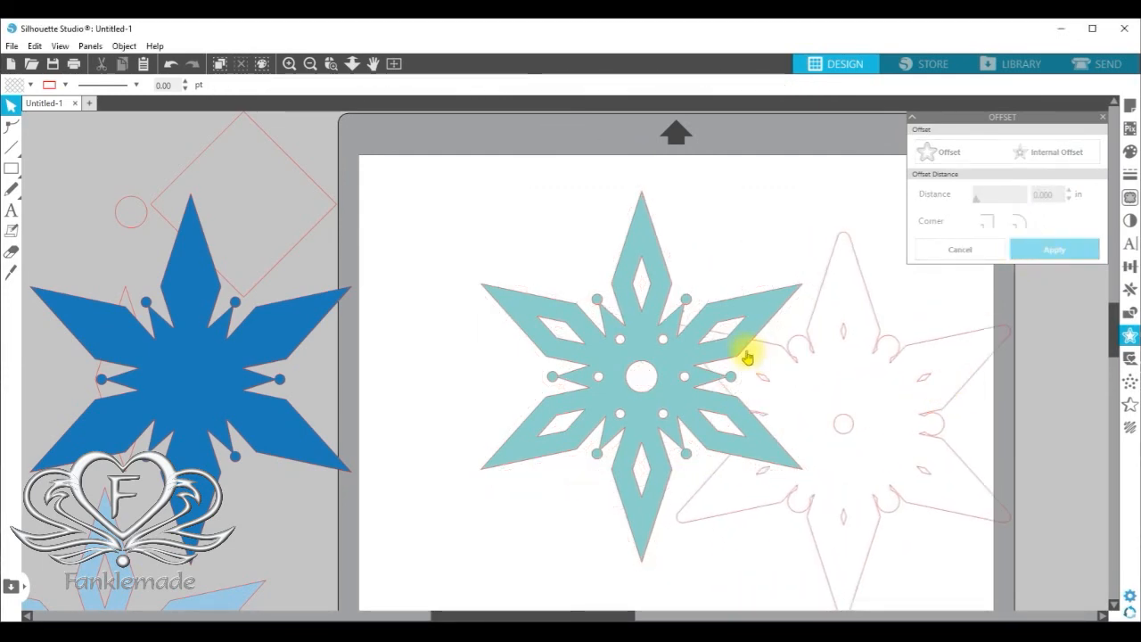
{"action": "left_click_drag", "start_coordinate": [755, 316], "coordinate": [657, 223]}
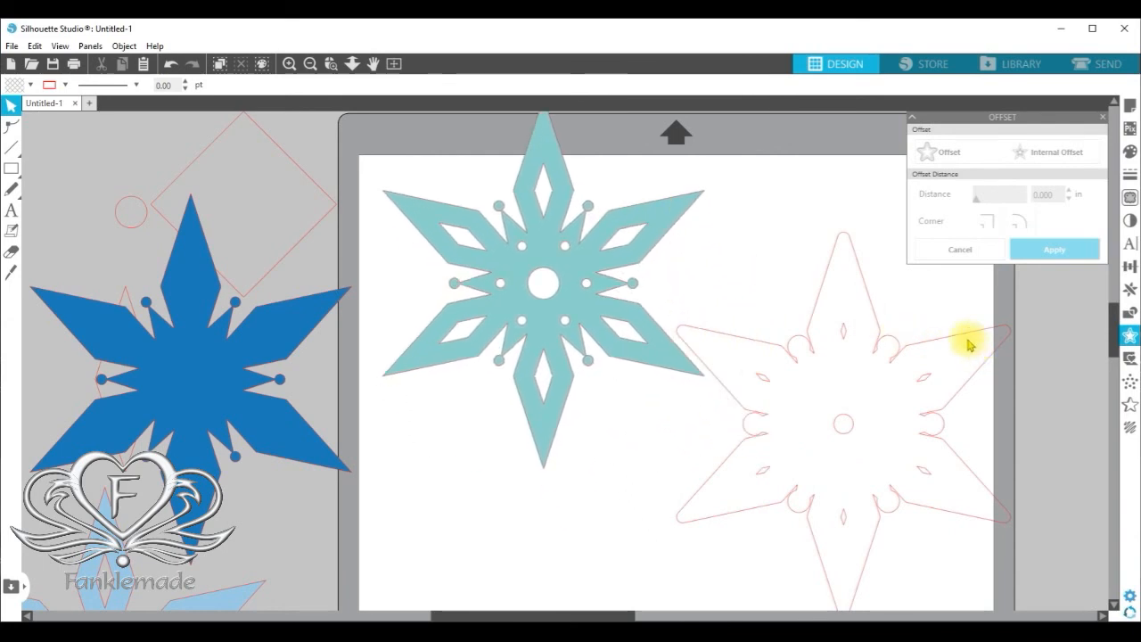
{"action": "left_click_drag", "start_coordinate": [970, 389], "coordinate": [942, 395]}
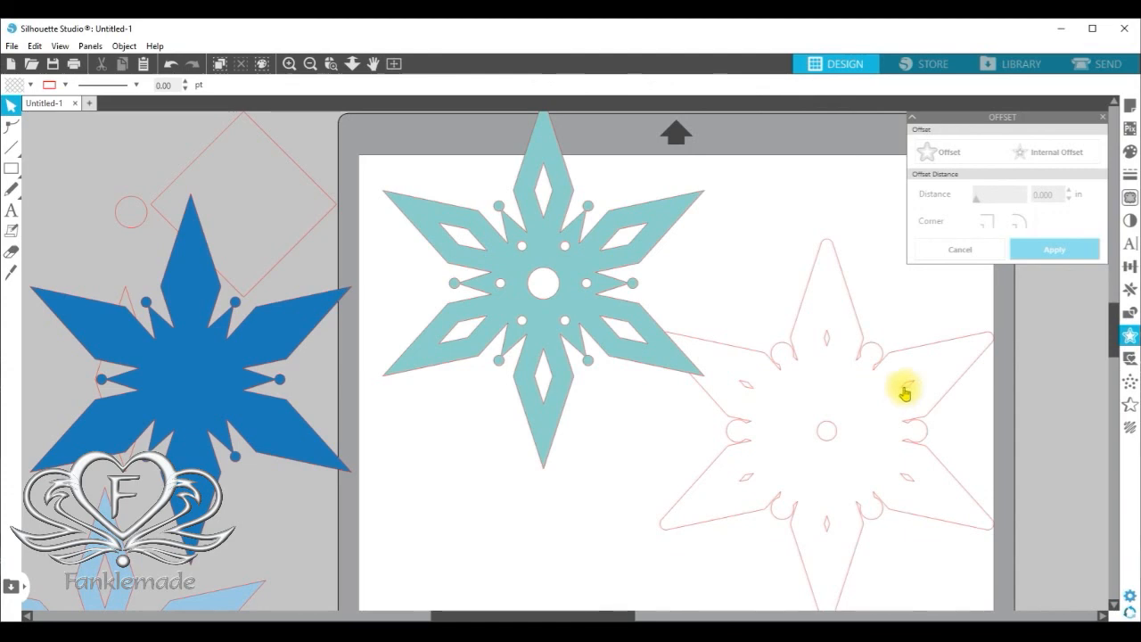
- Release the offset outline's compound path, move the outer contour away and delete the inner diamonds and circle left behind
{"action": "right_click", "coordinate": [913, 393]}
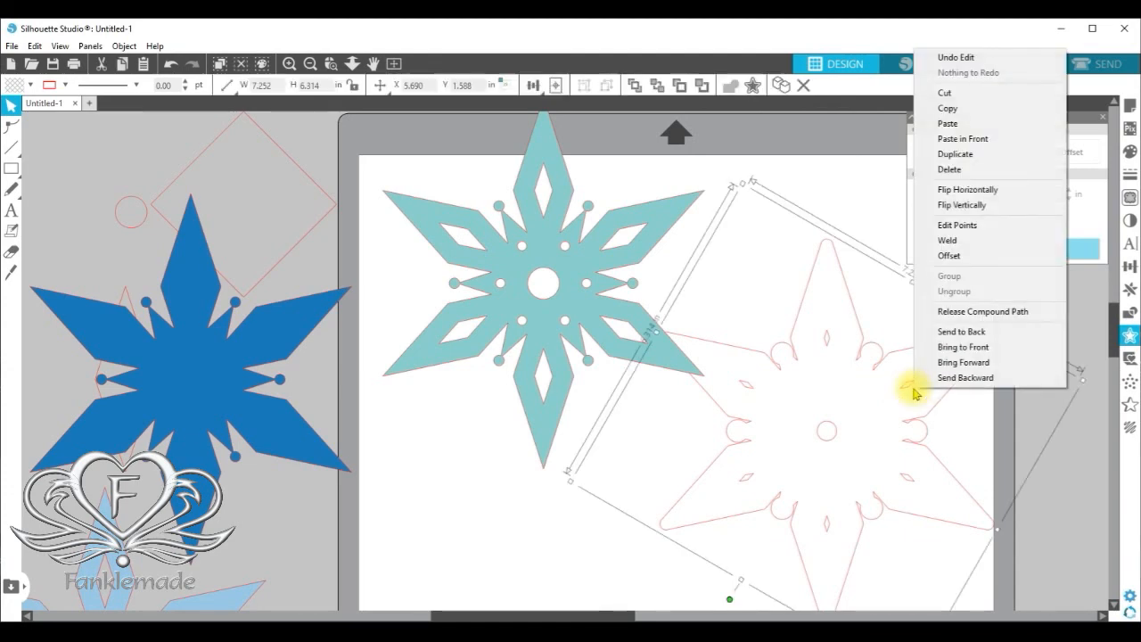
{"action": "left_click", "coordinate": [989, 312]}
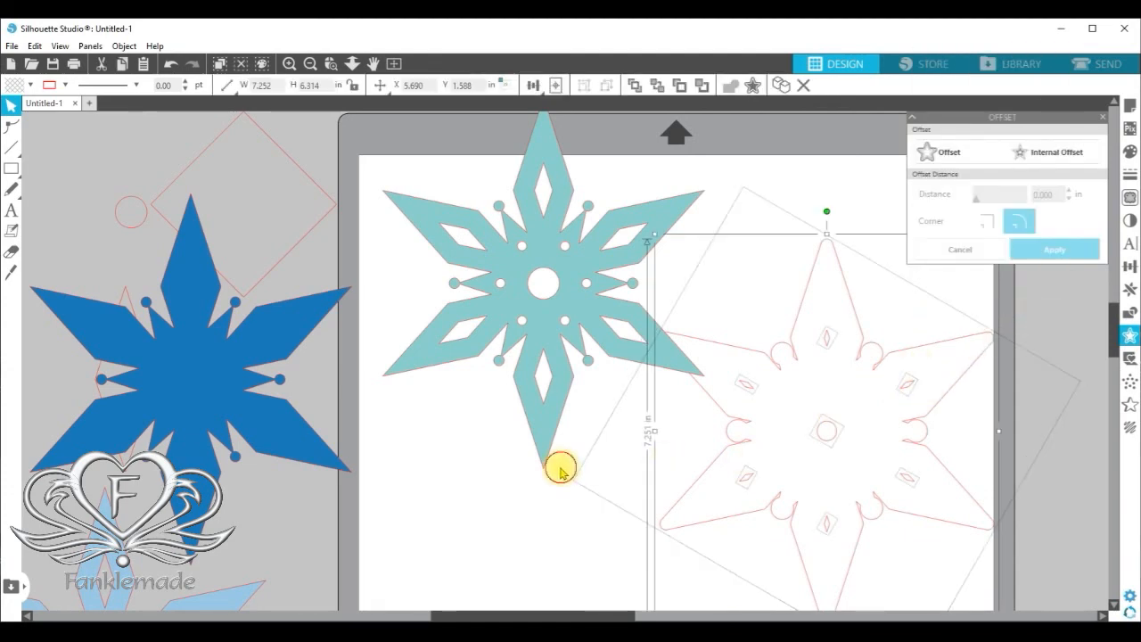
{"action": "left_click_drag", "start_coordinate": [918, 374], "coordinate": [671, 265]}
{"action": "left_click_drag", "start_coordinate": [752, 288], "coordinate": [937, 538]}
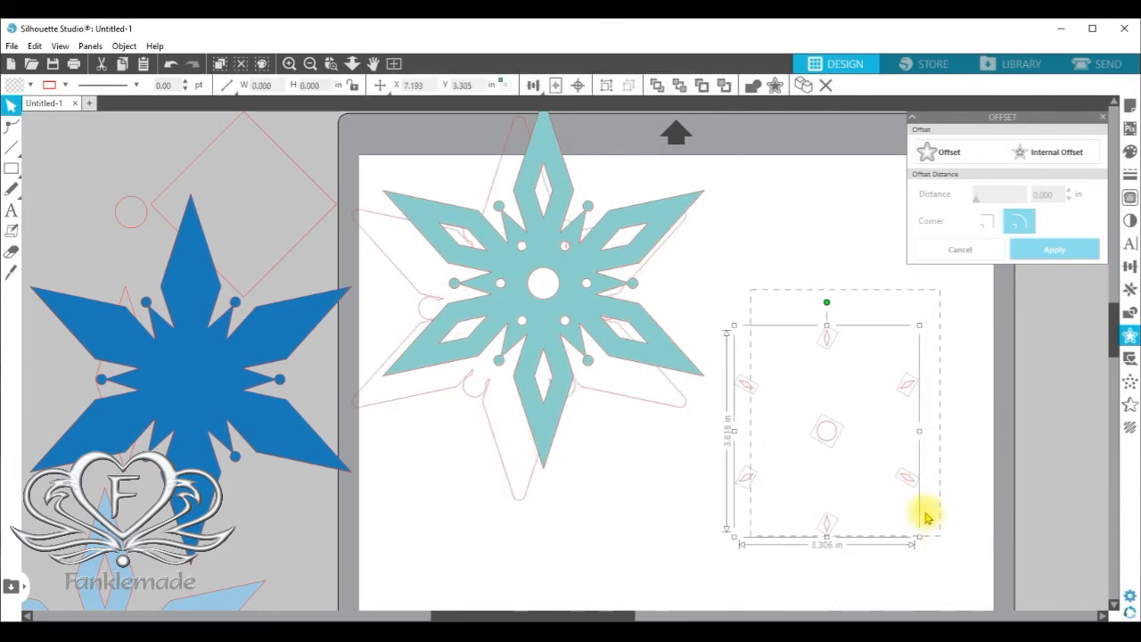
{"action": "right_click", "coordinate": [905, 471]}
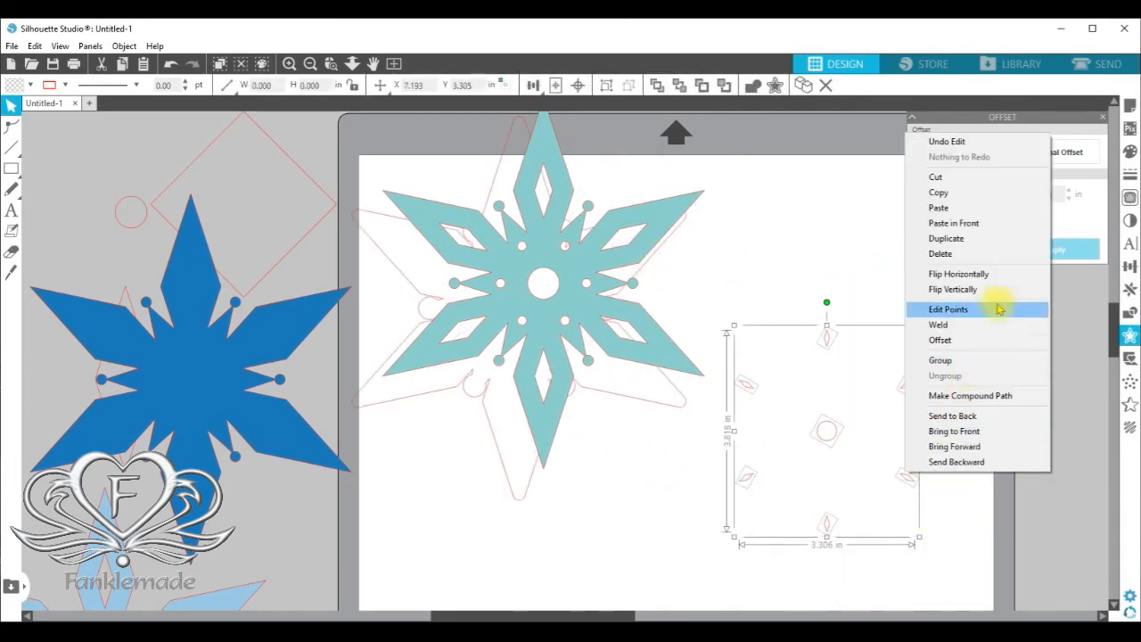
{"action": "left_click", "coordinate": [1014, 253]}
- Place the teal snowflake over the solid offset contour and fill the contour with dark blue
{"action": "left_click_drag", "start_coordinate": [584, 257], "coordinate": [734, 304]}
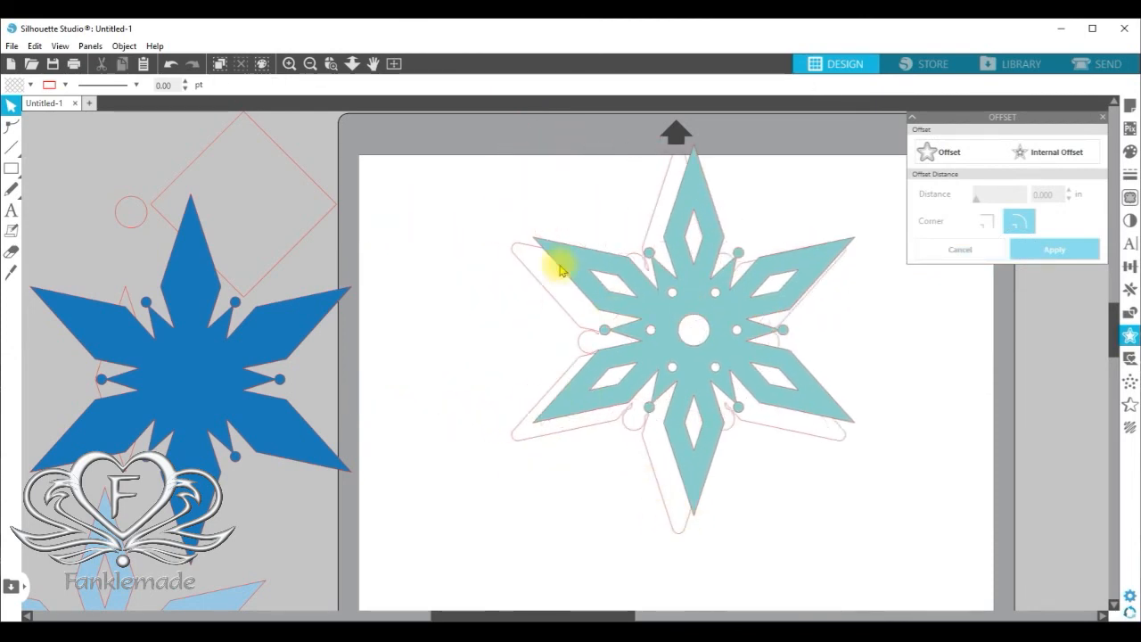
{"action": "left_click", "coordinate": [535, 280]}
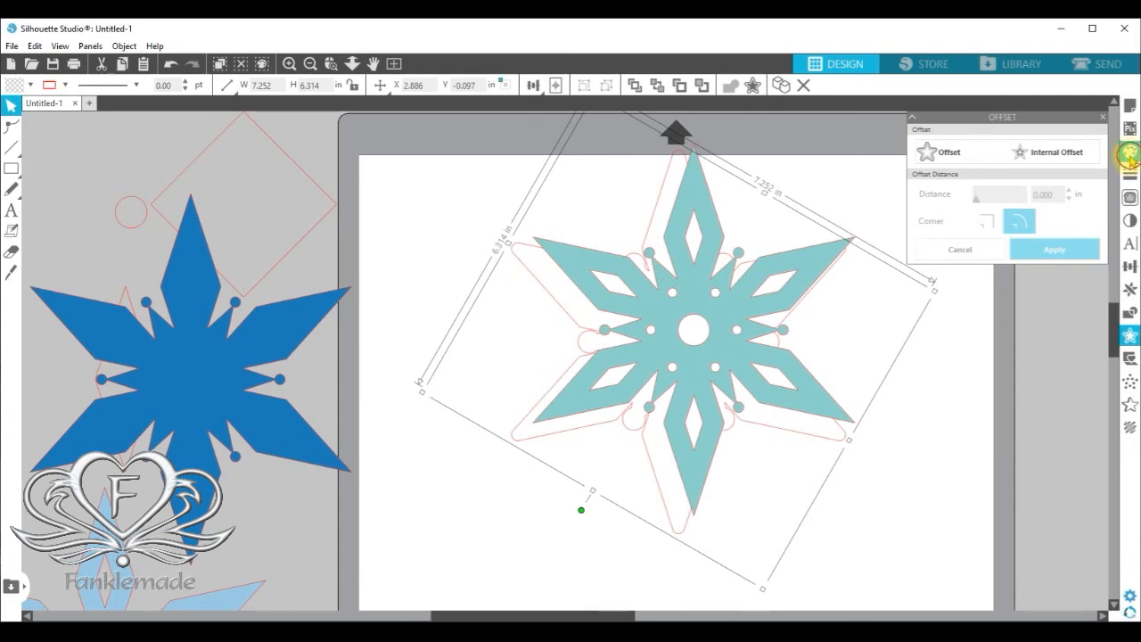
{"action": "left_click", "coordinate": [1131, 154]}
{"action": "left_click", "coordinate": [917, 166]}
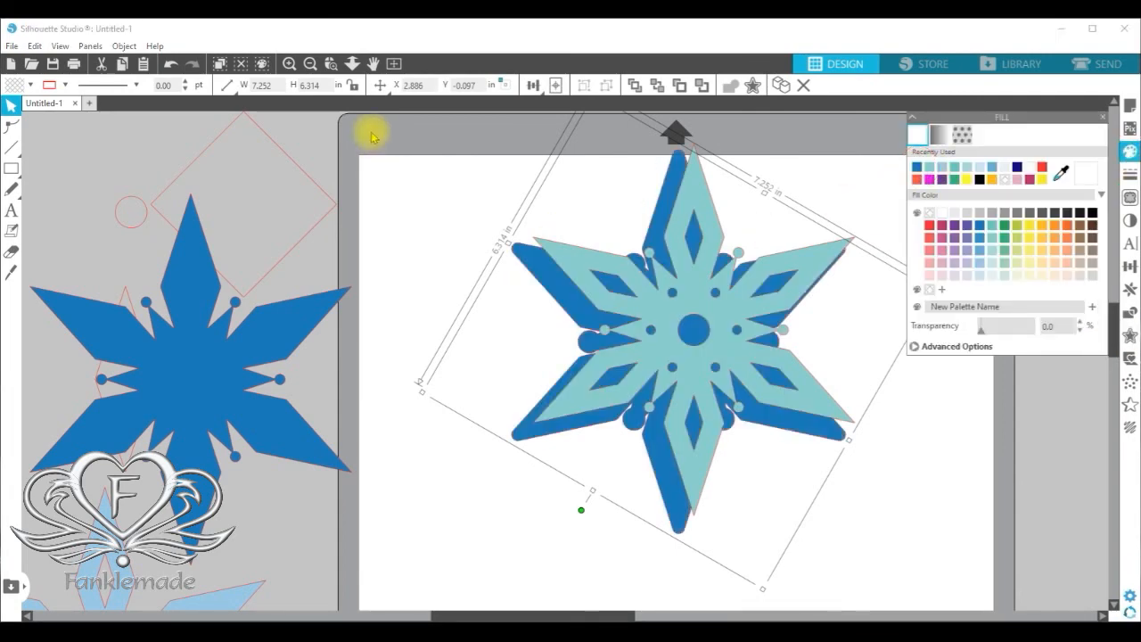
- Select the teal snowflake and the blue offset backing together and centre them on each other
{"action": "left_click", "coordinate": [683, 369]}
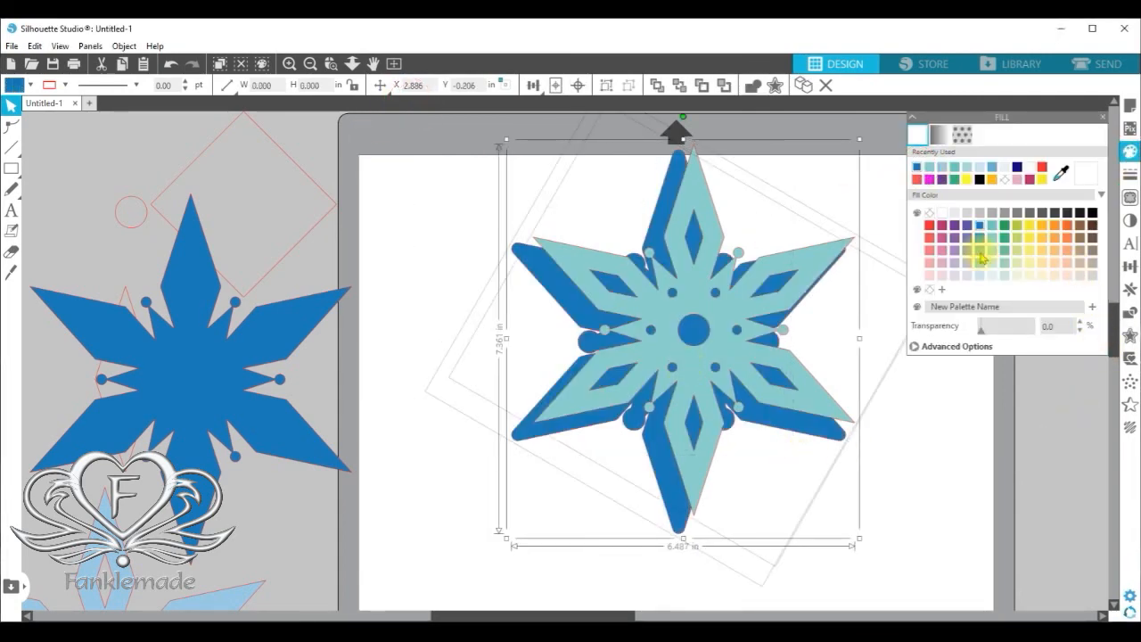
{"action": "left_click", "coordinate": [754, 86]}
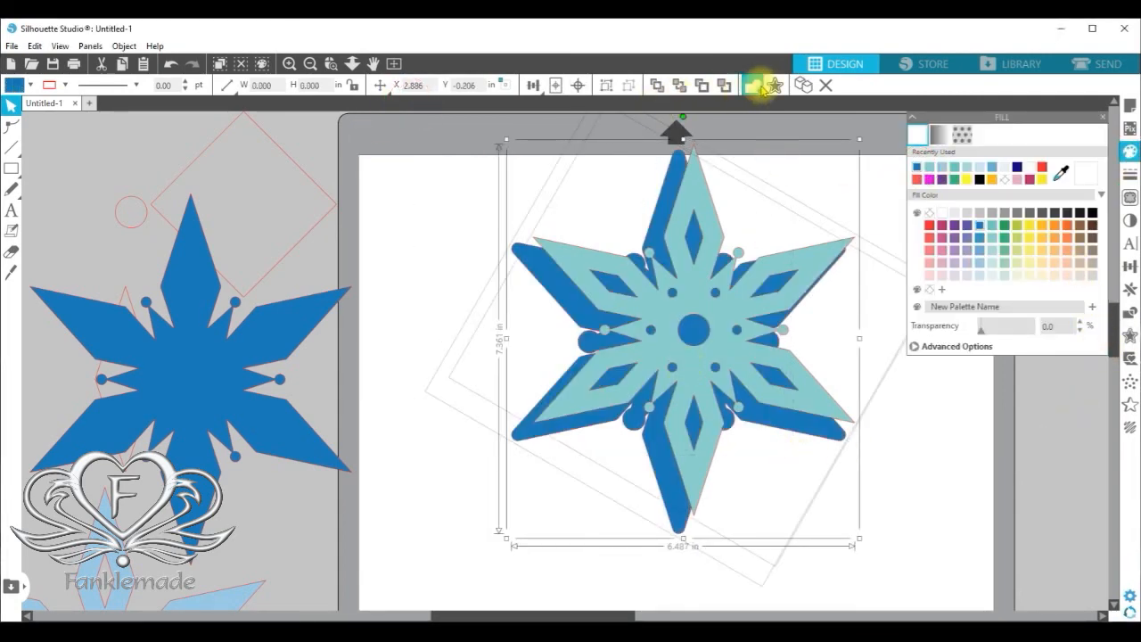
{"action": "left_click", "coordinate": [578, 85]}
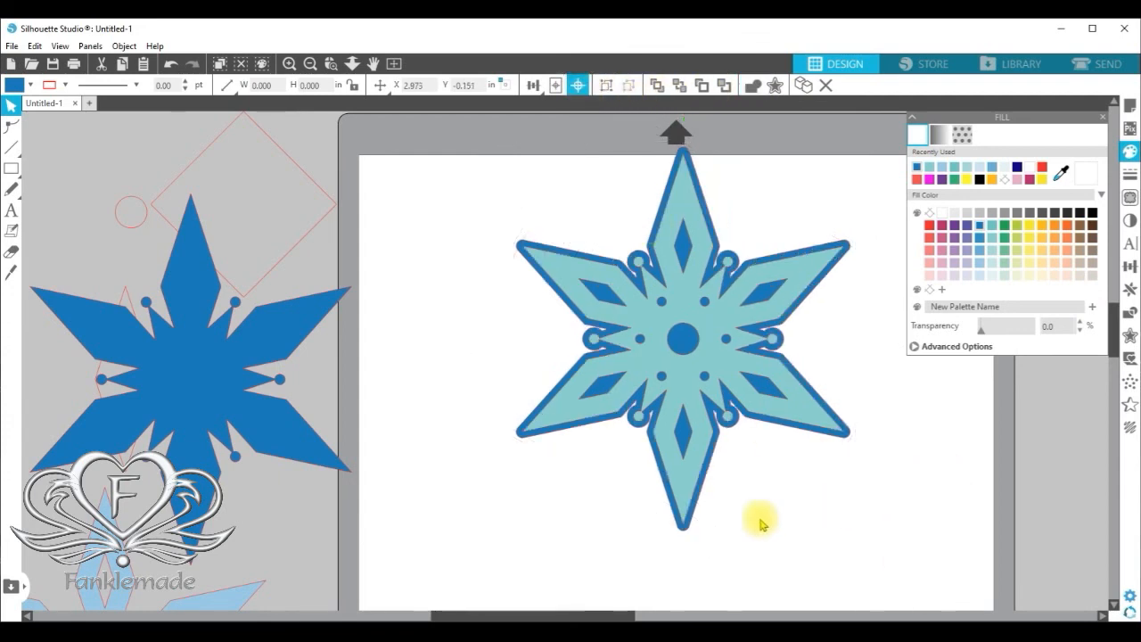
{"action": "left_click", "coordinate": [510, 489]}
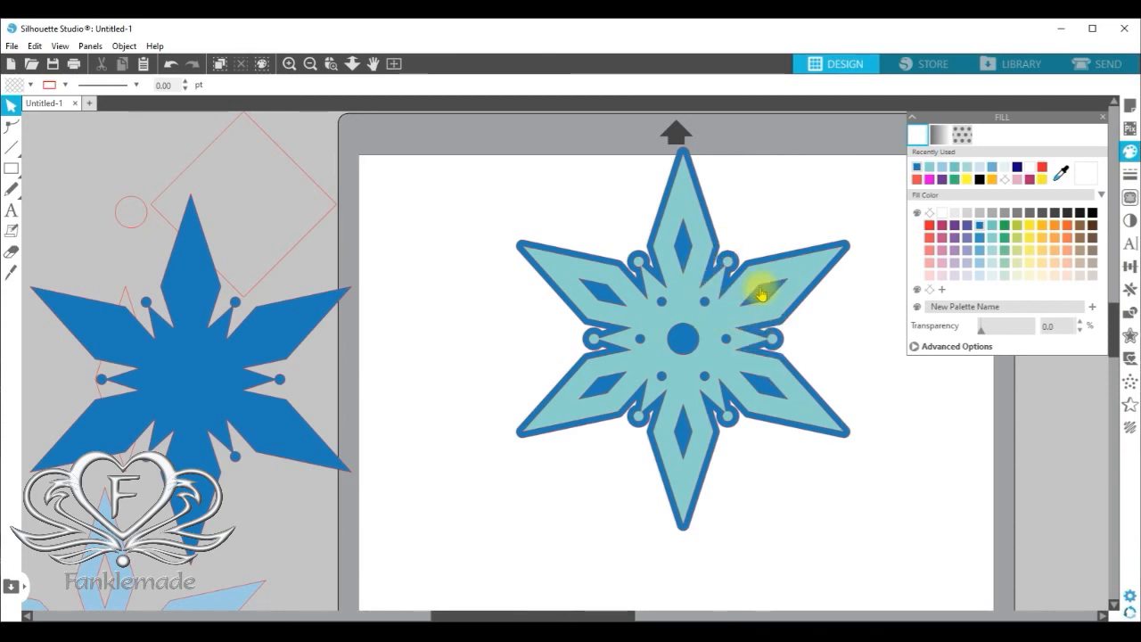
- Pull the teal snowflake and the blue offset backing apart to show the two layers side by side
{"action": "left_click_drag", "start_coordinate": [766, 326], "coordinate": [662, 394]}
{"action": "left_click", "coordinate": [731, 314]}
{"action": "left_click_drag", "start_coordinate": [774, 313], "coordinate": [825, 293]}
{"action": "left_click_drag", "start_coordinate": [680, 366], "coordinate": [663, 325]}
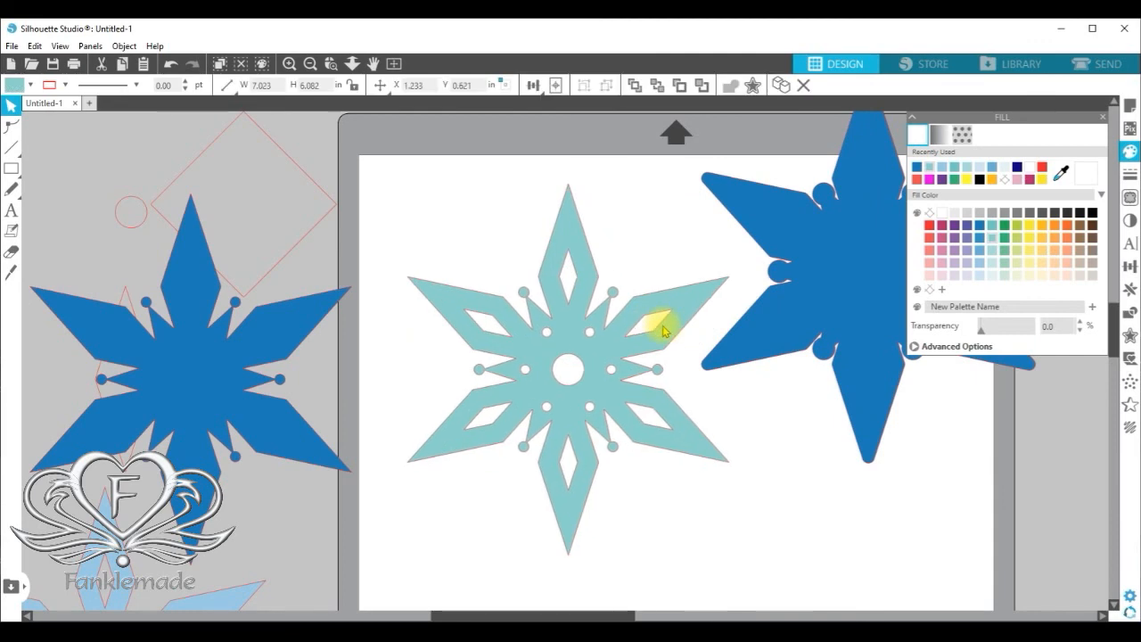
{"action": "left_click", "coordinate": [669, 346]}
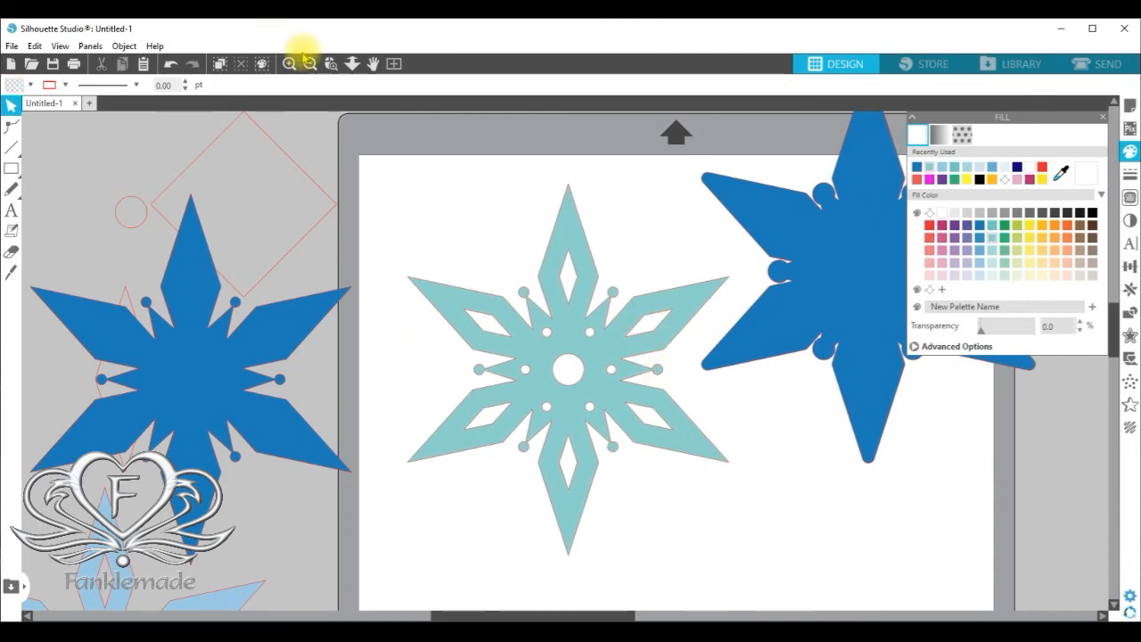
- Undo the moves that separated the teal snowflake from its blue offset backing
{"action": "left_click", "coordinate": [169, 64]}
{"action": "left_click", "coordinate": [169, 64]}
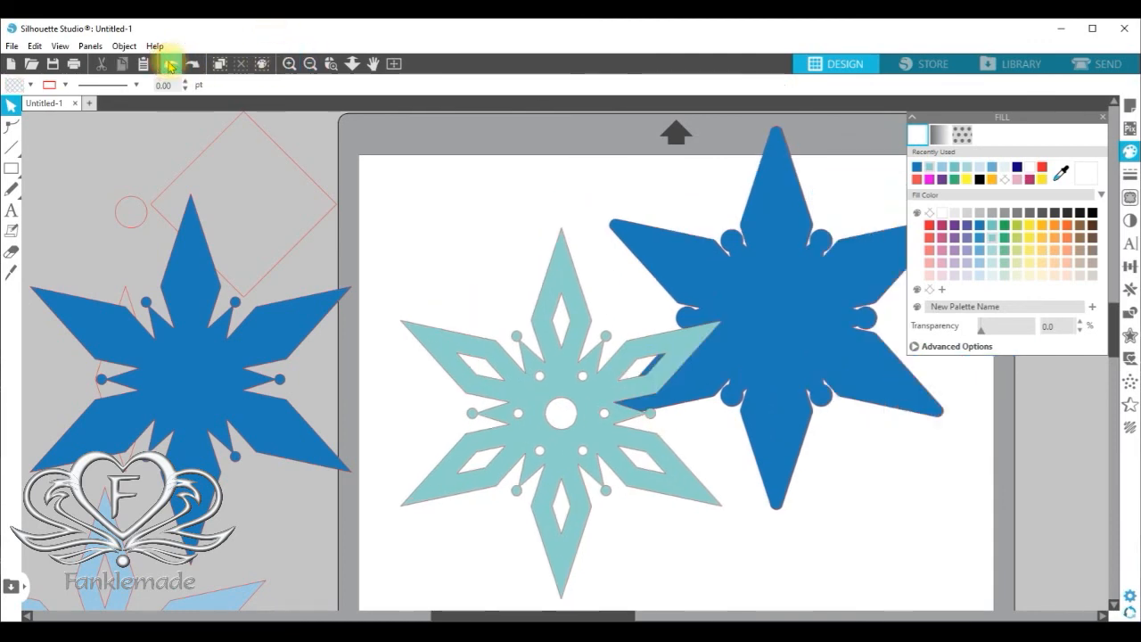
{"action": "left_click", "coordinate": [169, 64]}
{"action": "left_click", "coordinate": [169, 64]}
{"action": "left_click", "coordinate": [170, 67]}
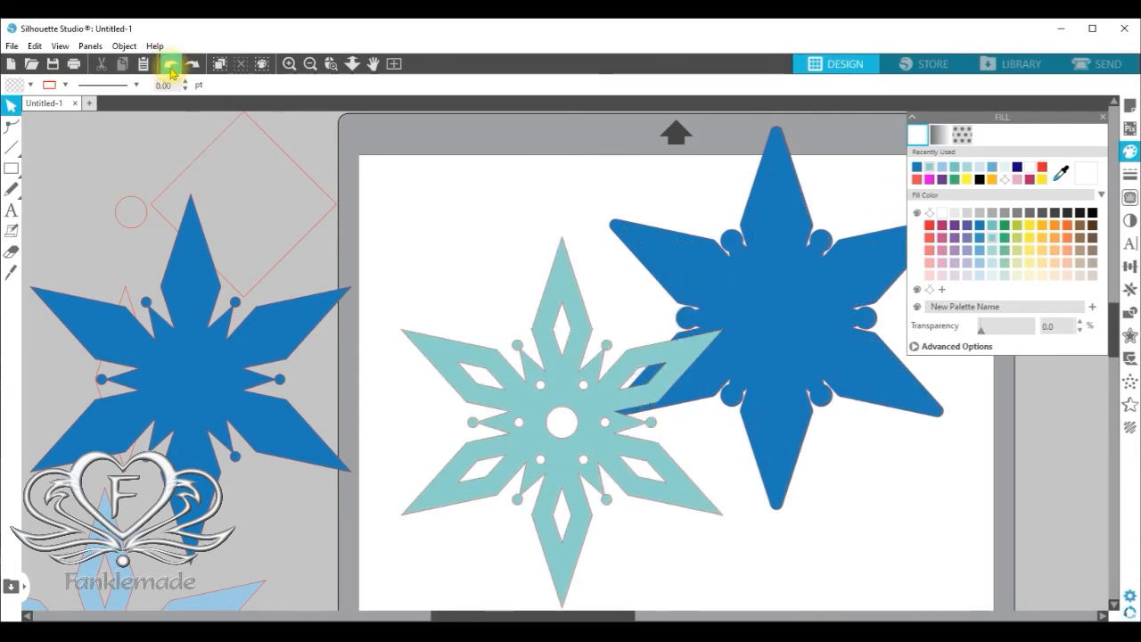
{"action": "left_click", "coordinate": [172, 70]}
{"action": "left_click", "coordinate": [171, 70]}
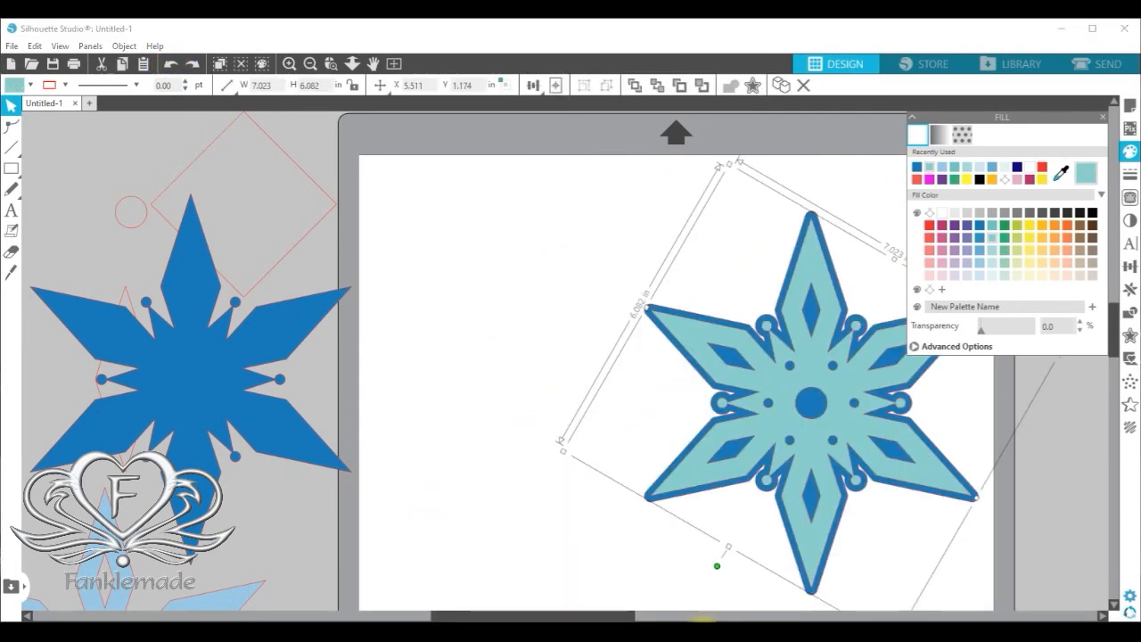
- Duplicate the teal snowflake and place the copy on the page's left side, beside the offset-backed snowflake
{"action": "left_click", "coordinate": [837, 451]}
{"action": "key", "text": "i"}
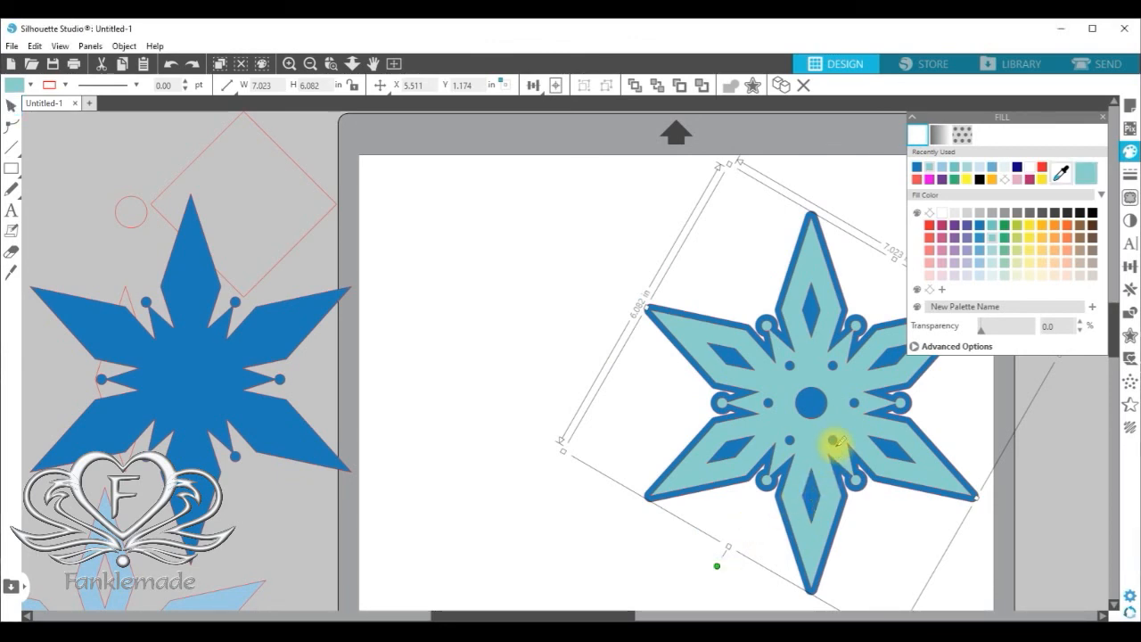
{"action": "left_click_drag", "start_coordinate": [836, 442], "coordinate": [612, 454]}
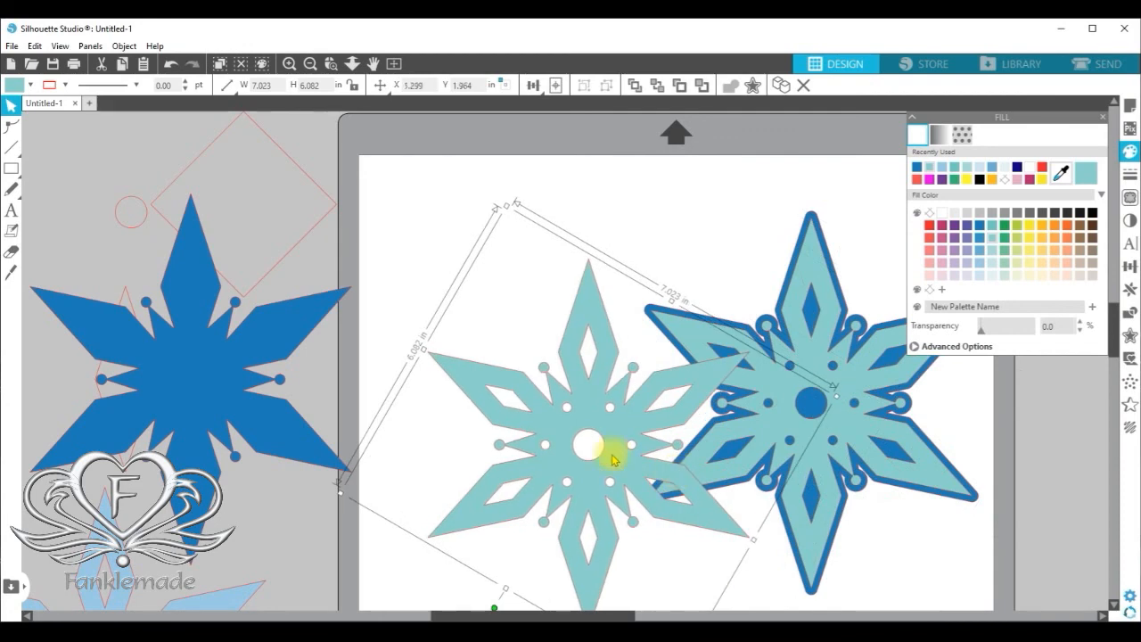
- Bring the solid blue snowflake onto the page beneath the teal copy, centre the two layers and shift the pair upward
{"action": "left_click_drag", "start_coordinate": [343, 317], "coordinate": [614, 358]}
{"action": "left_click_drag", "start_coordinate": [440, 230], "coordinate": [578, 453]}
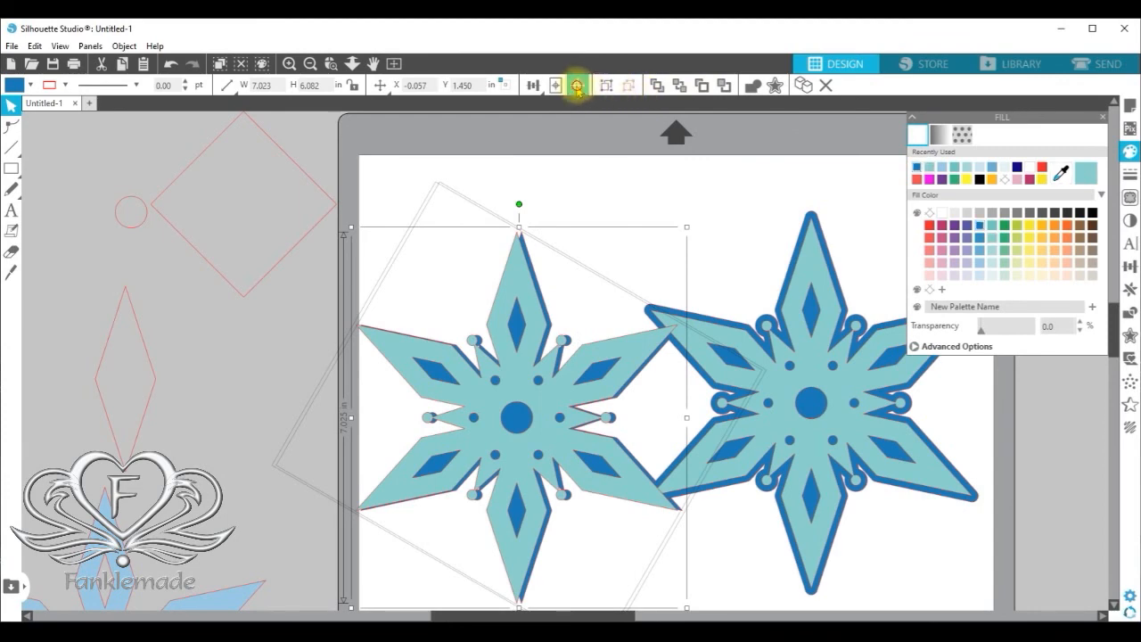
{"action": "left_click", "coordinate": [578, 86]}
{"action": "left_click_drag", "start_coordinate": [636, 341], "coordinate": [642, 261]}
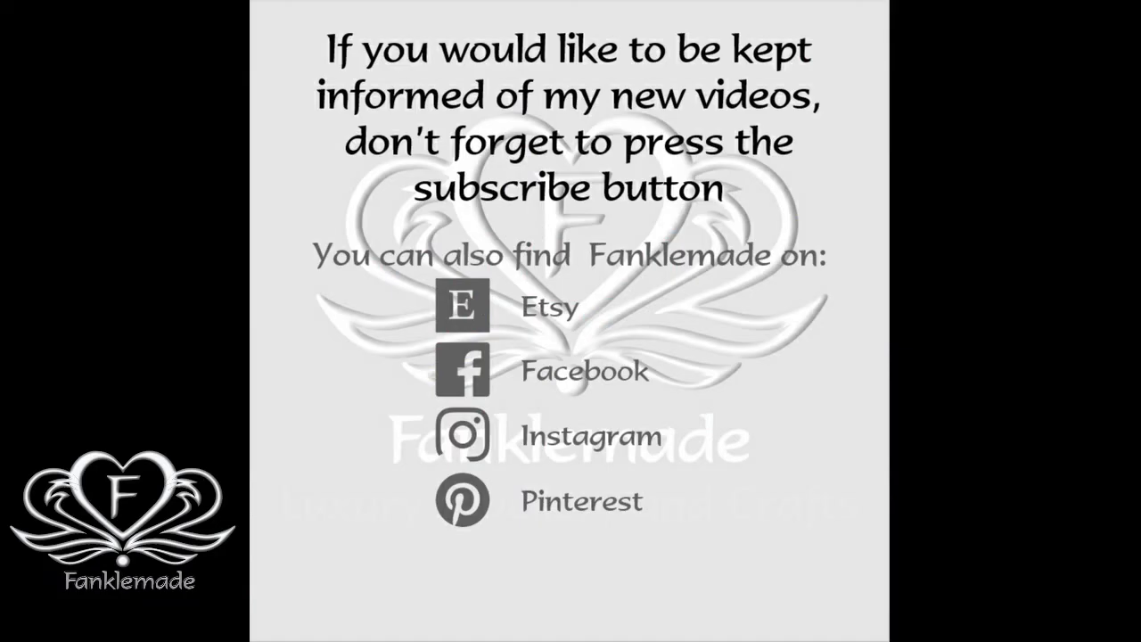